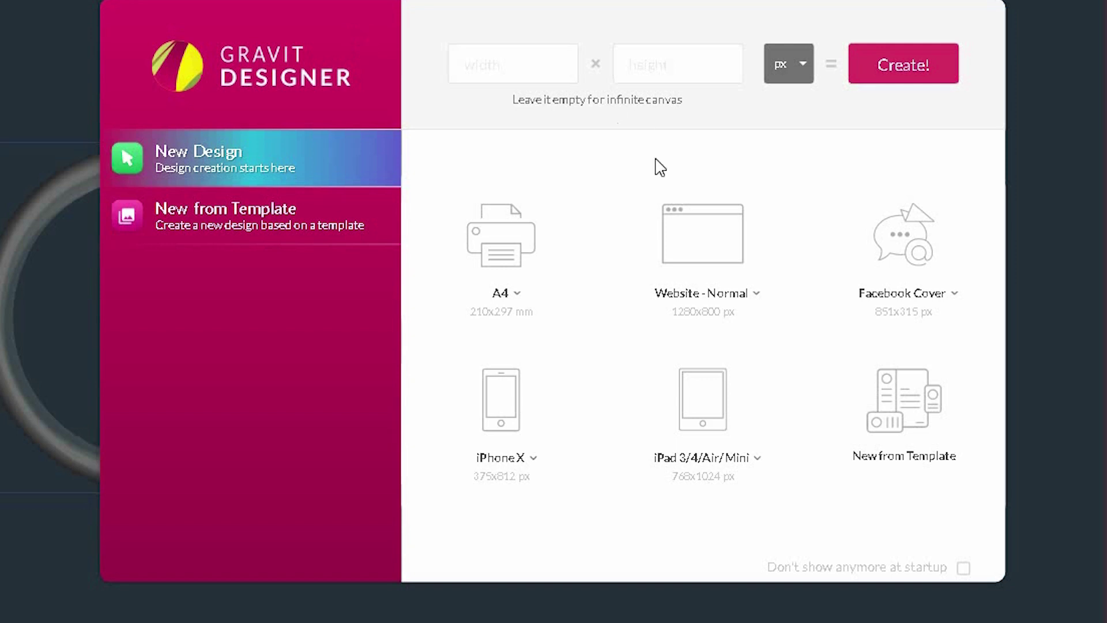
- Create a new Website - Normal design and draw a 1280 × 800 px rectangle covering the whole page
{"action": "left_click", "coordinate": [729, 237]}
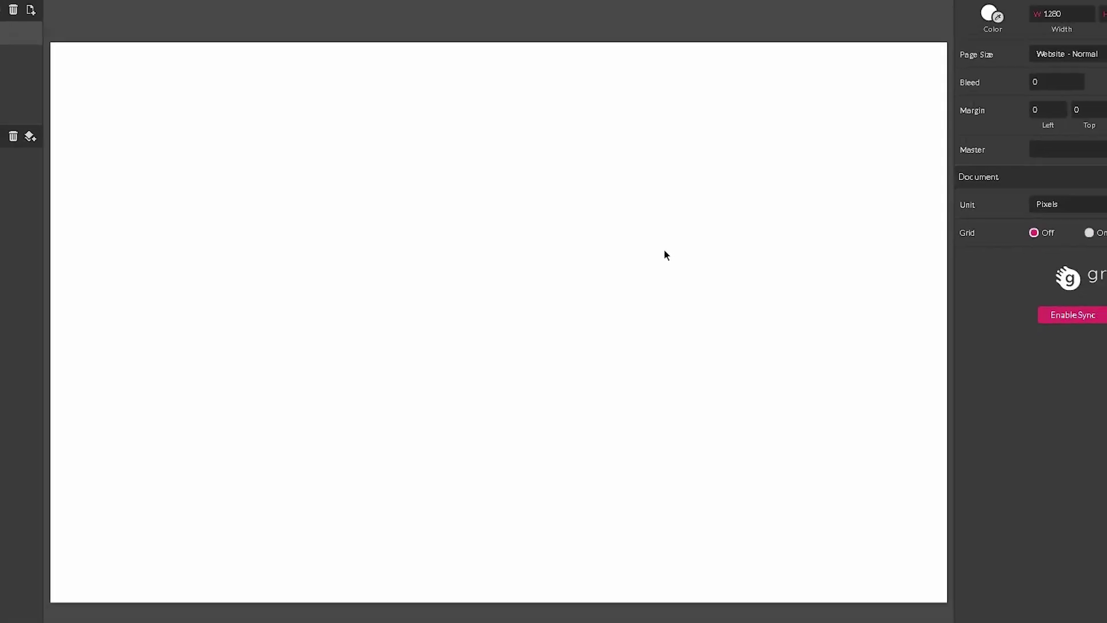
{"action": "left_click", "coordinate": [201, 30]}
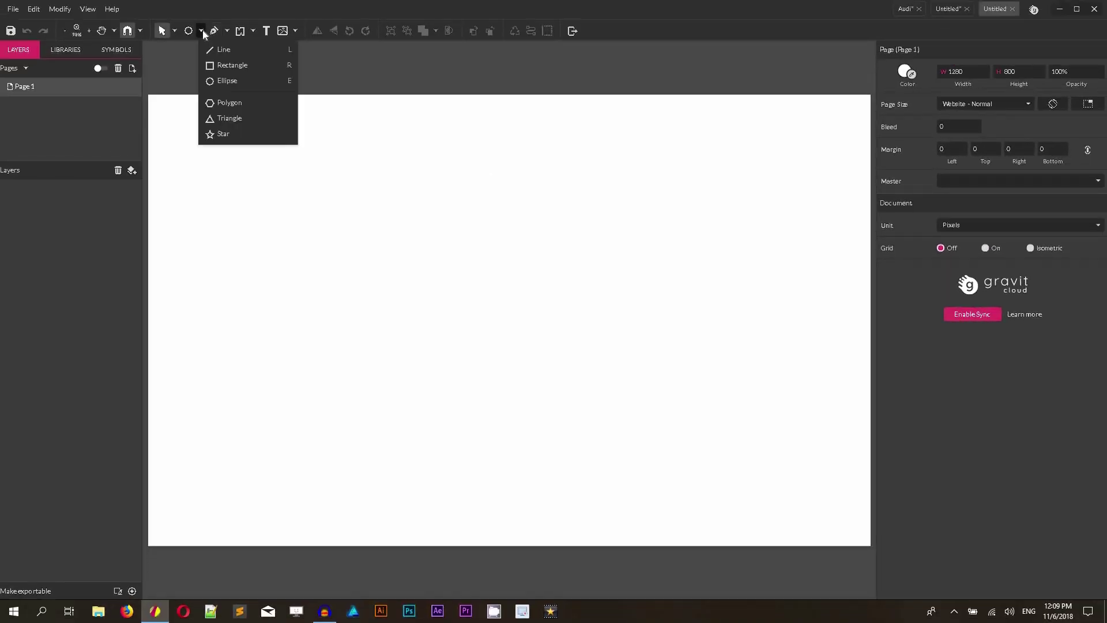
{"action": "left_click", "coordinate": [219, 64]}
{"action": "key", "text": "ctrl+minus"}
{"action": "left_click_drag", "start_coordinate": [325, 207], "coordinate": [696, 438]}
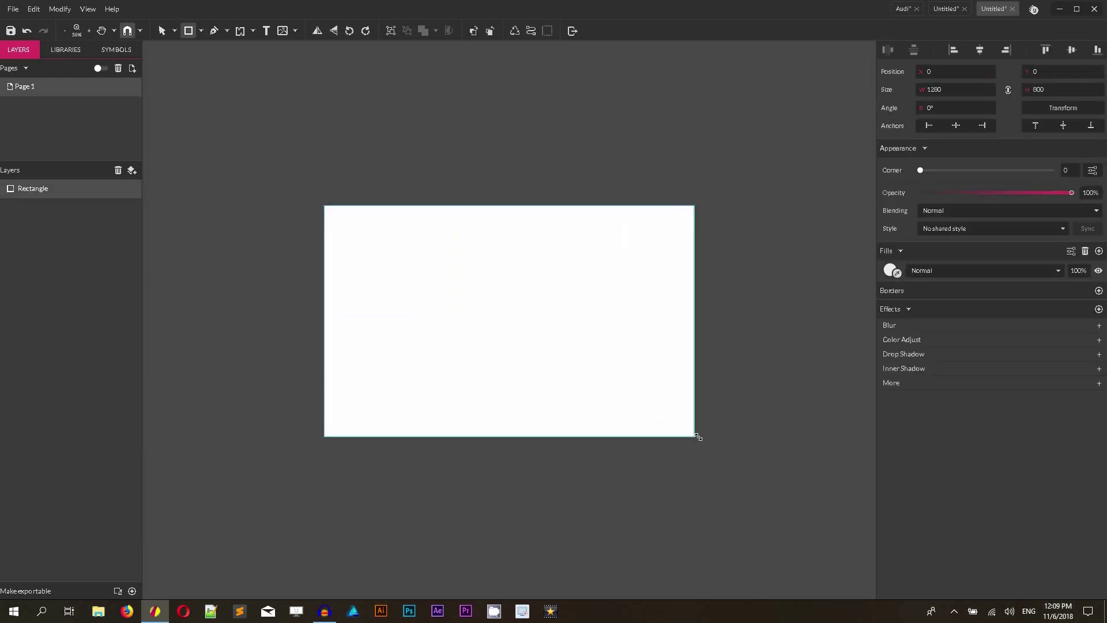
- Fill the background rectangle with the blue #36499D
{"action": "left_click", "coordinate": [891, 270]}
{"action": "left_click_drag", "start_coordinate": [977, 381], "coordinate": [970, 381]}
{"action": "left_click", "coordinate": [980, 328]}
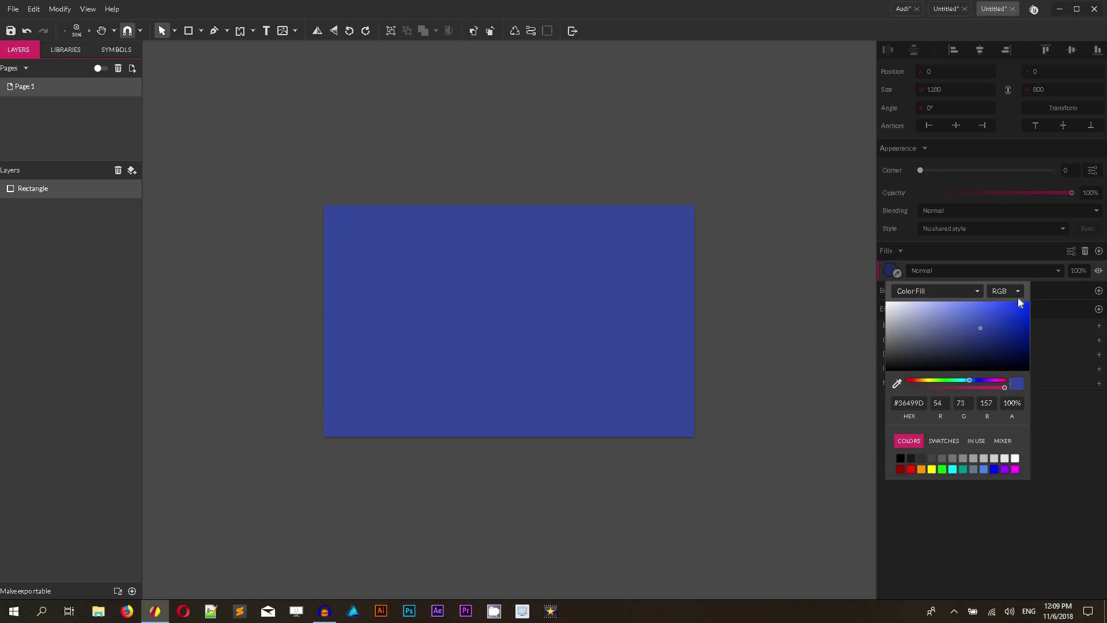
- Lock the blue background rectangle's layer
{"action": "left_click", "coordinate": [104, 189]}
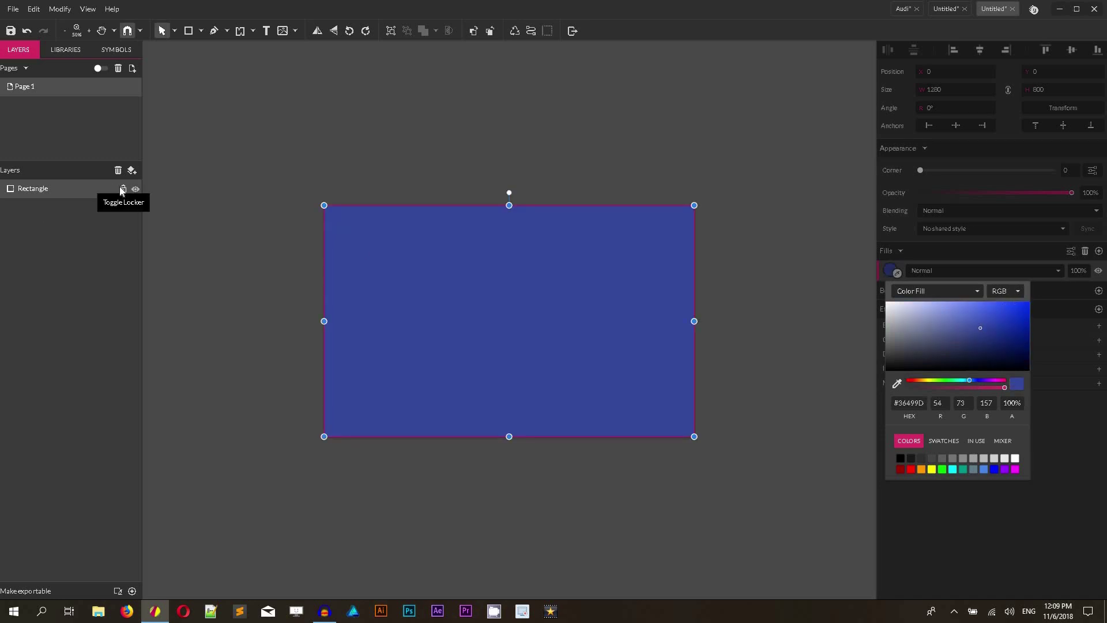
{"action": "left_click", "coordinate": [120, 186]}
{"action": "left_click", "coordinate": [123, 188]}
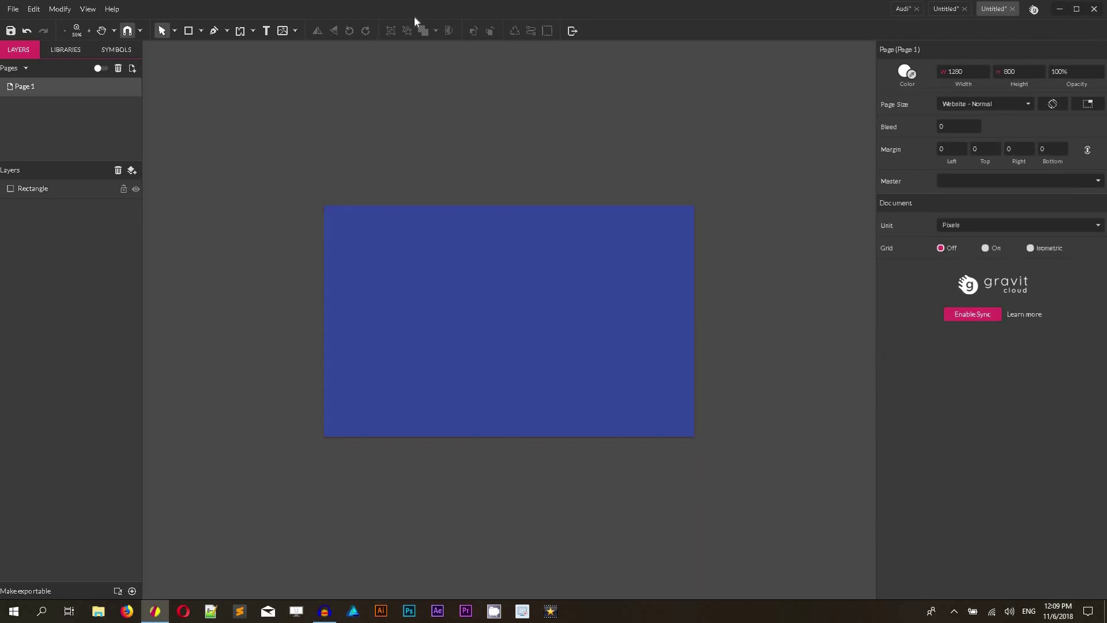
{"action": "left_click", "coordinate": [123, 188]}
{"action": "left_click", "coordinate": [124, 189]}
- Draw a circle about 296 px across in the left half of the page, vertically near the middle
{"action": "left_click", "coordinate": [202, 32]}
{"action": "left_click", "coordinate": [220, 82]}
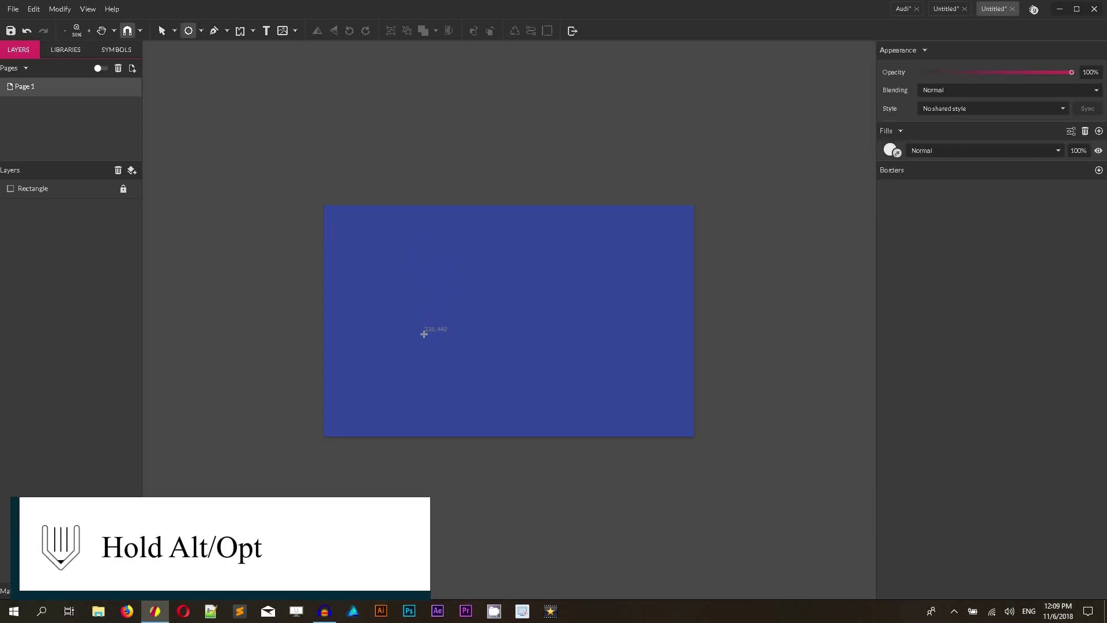
{"action": "left_click_drag", "start_coordinate": [423, 314], "coordinate": [465, 357]}
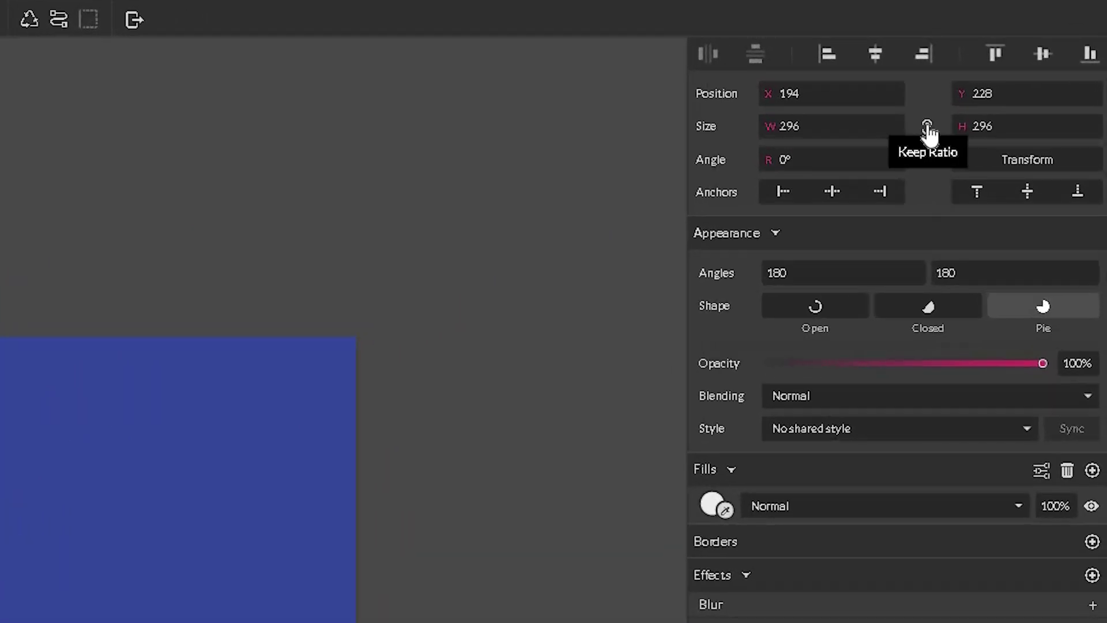
- Lock the circle's width-to-height ratio and set its size to 320 px
{"action": "left_click", "coordinate": [929, 131]}
{"action": "left_click", "coordinate": [813, 131]}
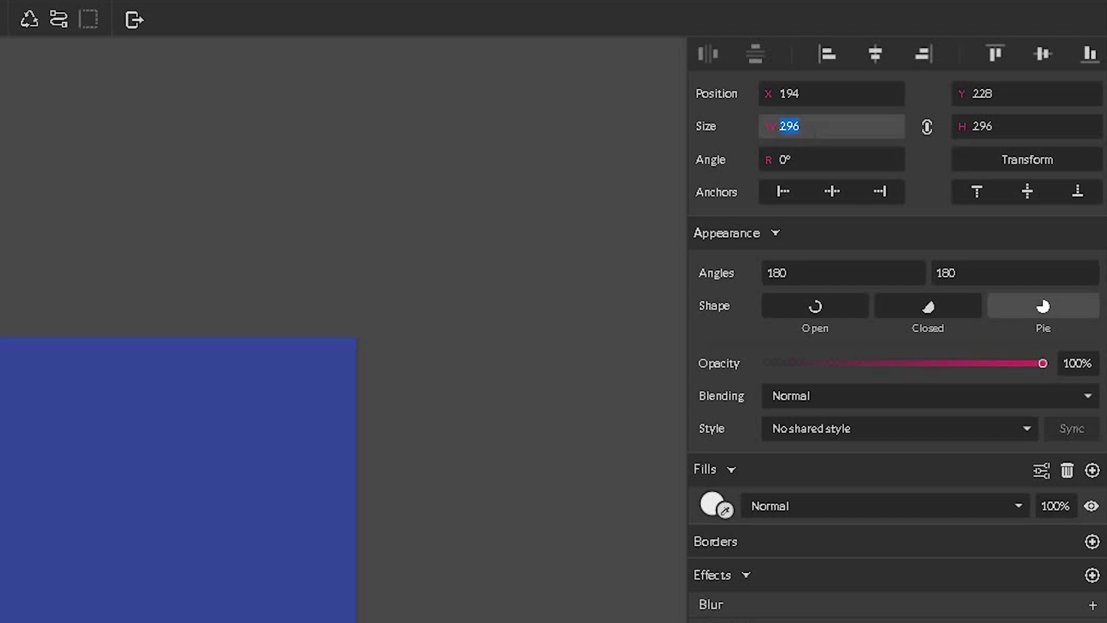
{"action": "key", "text": "BackSpace"}
{"action": "type", "text": "320"}
{"action": "key", "text": "Return"}
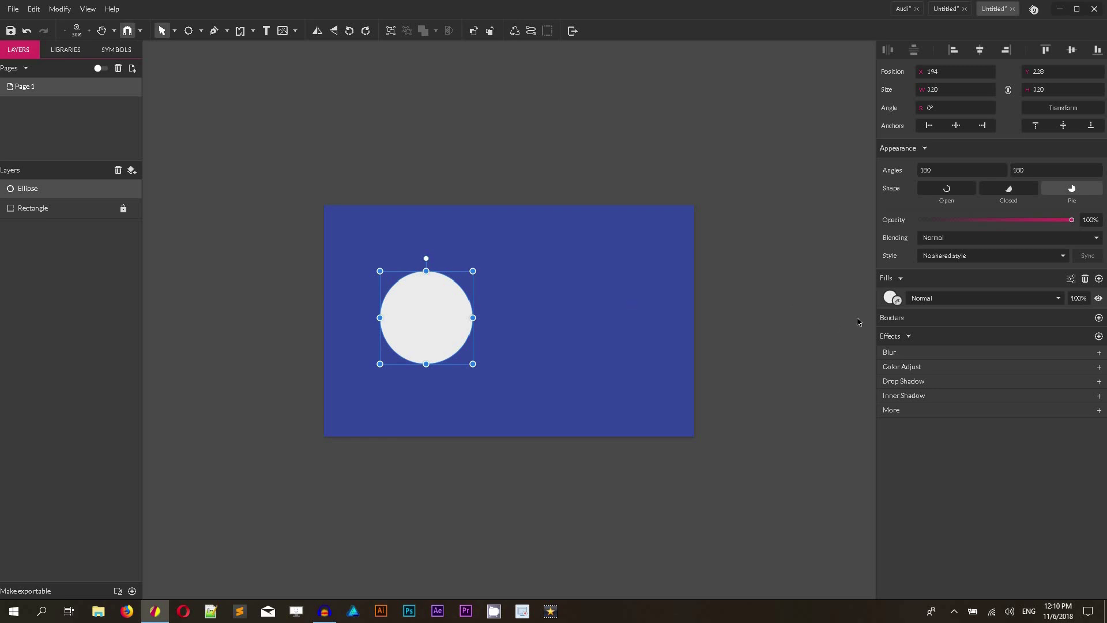
- Replace the circle's fill with a black border 36 px wide and vectorize that border into a ring shape
{"action": "left_click", "coordinate": [898, 297]}
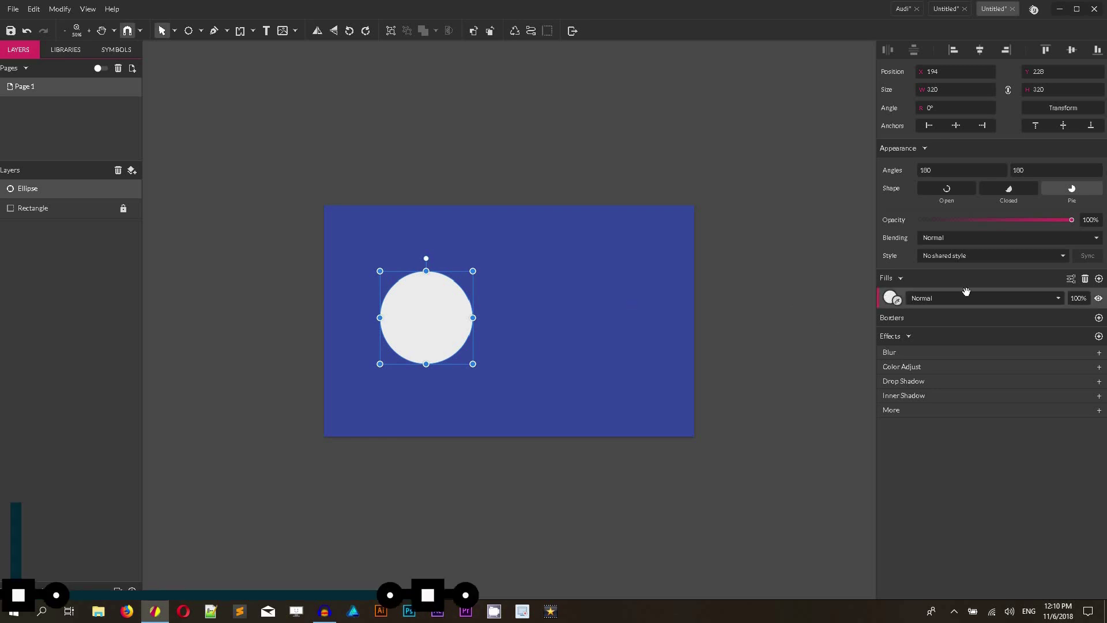
{"action": "left_click", "coordinate": [1085, 279]}
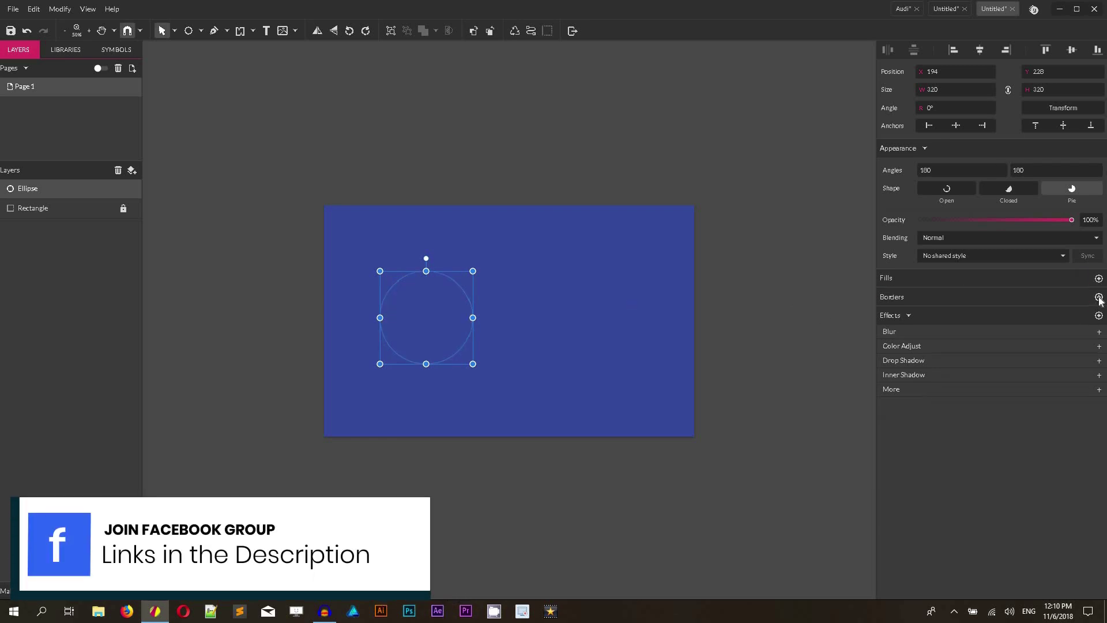
{"action": "left_click", "coordinate": [1099, 297]}
{"action": "left_click", "coordinate": [913, 316]}
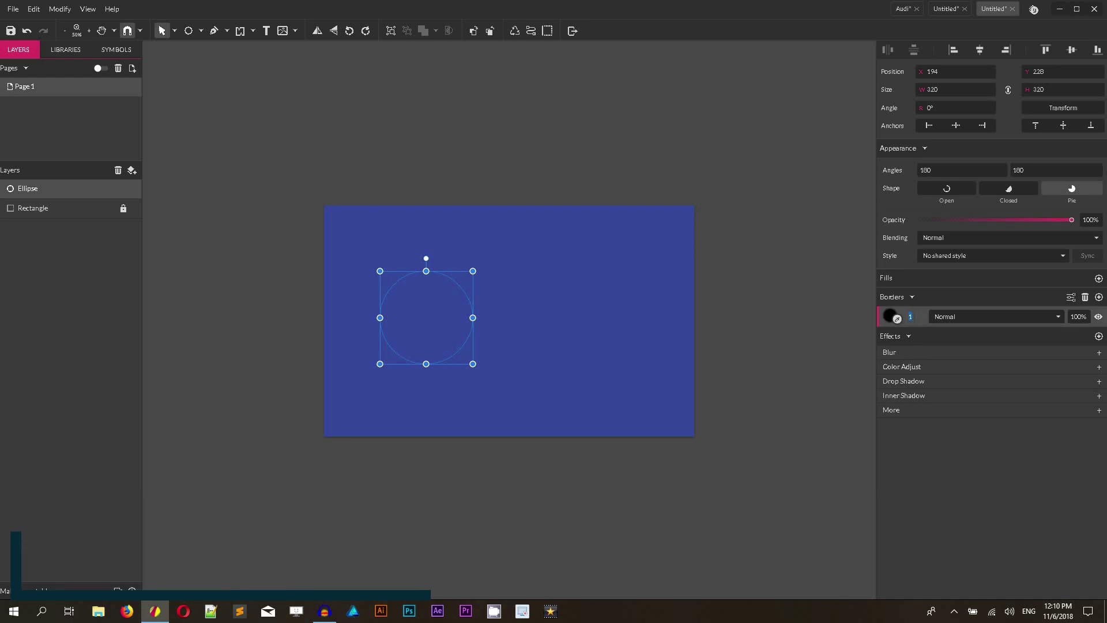
{"action": "type", "text": "36"}
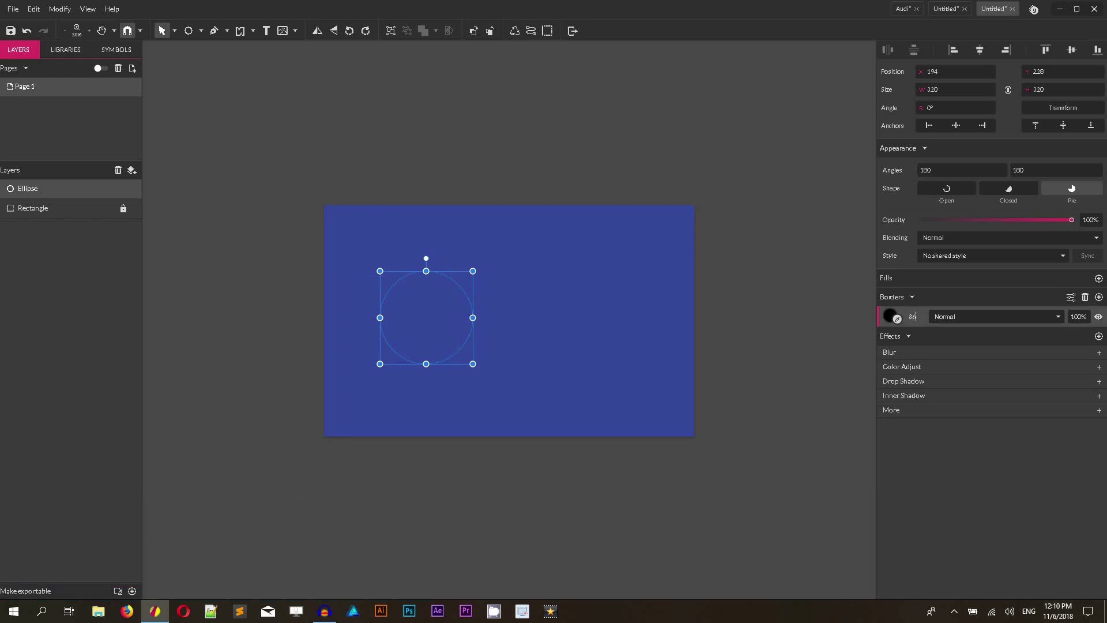
{"action": "key", "text": "Return"}
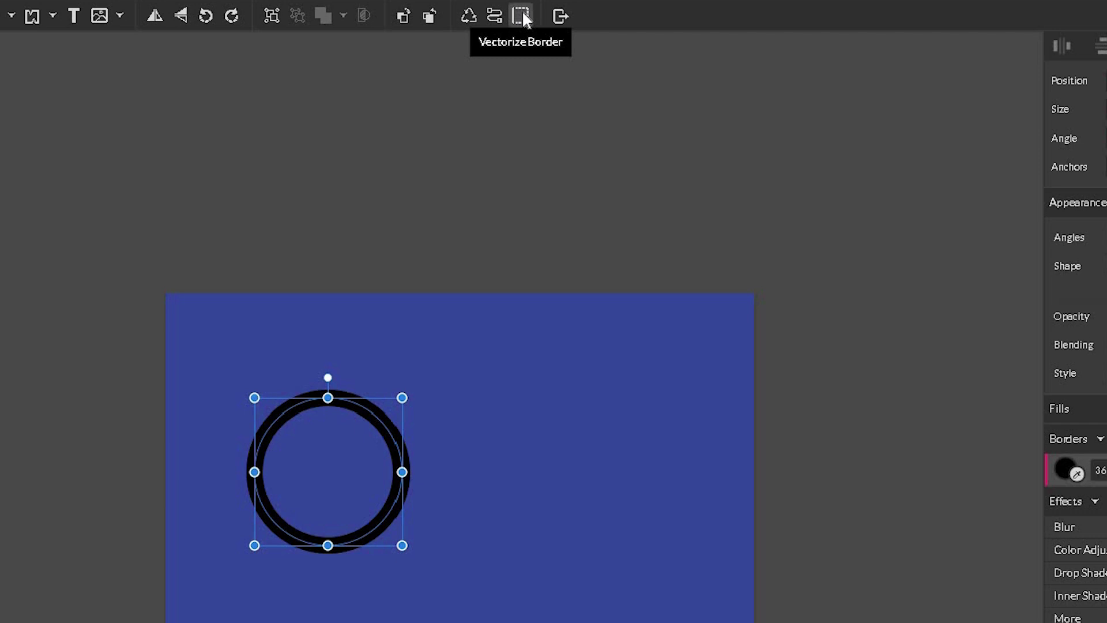
{"action": "left_click", "coordinate": [522, 16]}
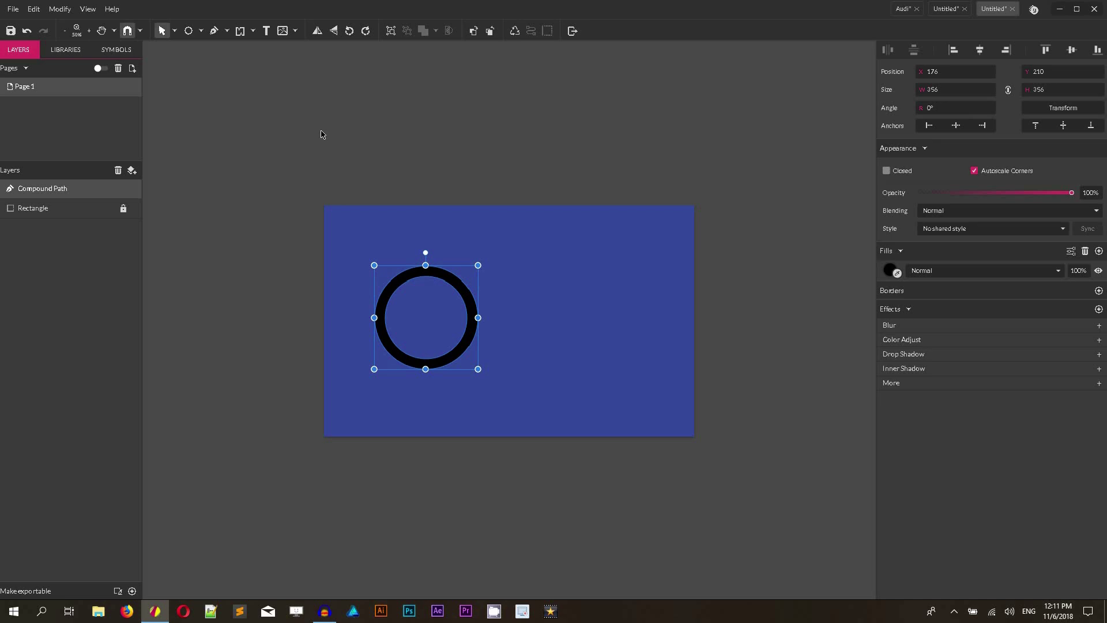
- Place a copy of the black ring to its right at the same height, overlapping the original, at about X 409
{"action": "key", "text": "ctrl+plus"}
{"action": "key", "text": "ctrl+plus"}
{"action": "key", "text": "h"}
{"action": "left_click_drag", "start_coordinate": [423, 133], "coordinate": [255, 128]}
{"action": "key", "text": "v"}
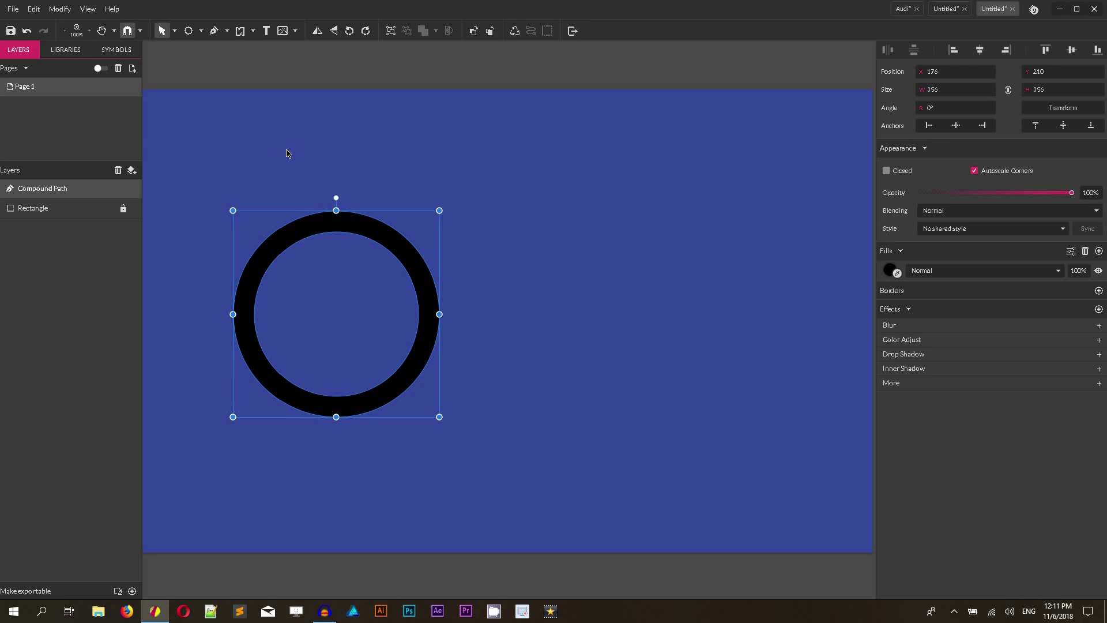
{"action": "left_click_drag", "start_coordinate": [395, 243], "coordinate": [528, 240]}
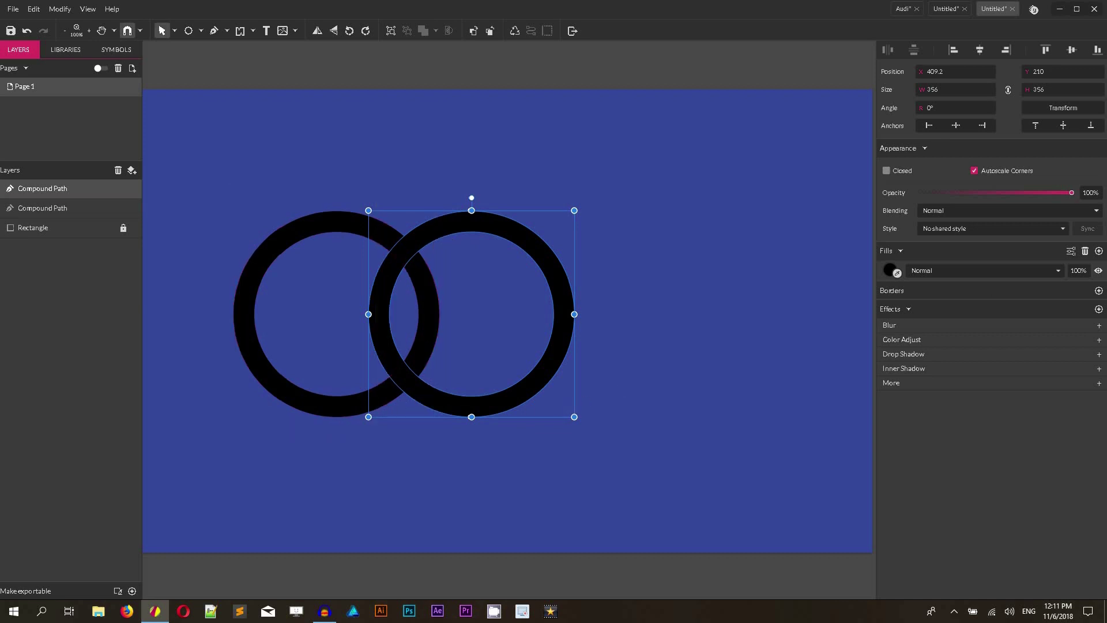
- Recolour the copied ring on the right coral red
{"action": "left_click", "coordinate": [891, 271]}
{"action": "left_click", "coordinate": [982, 303]}
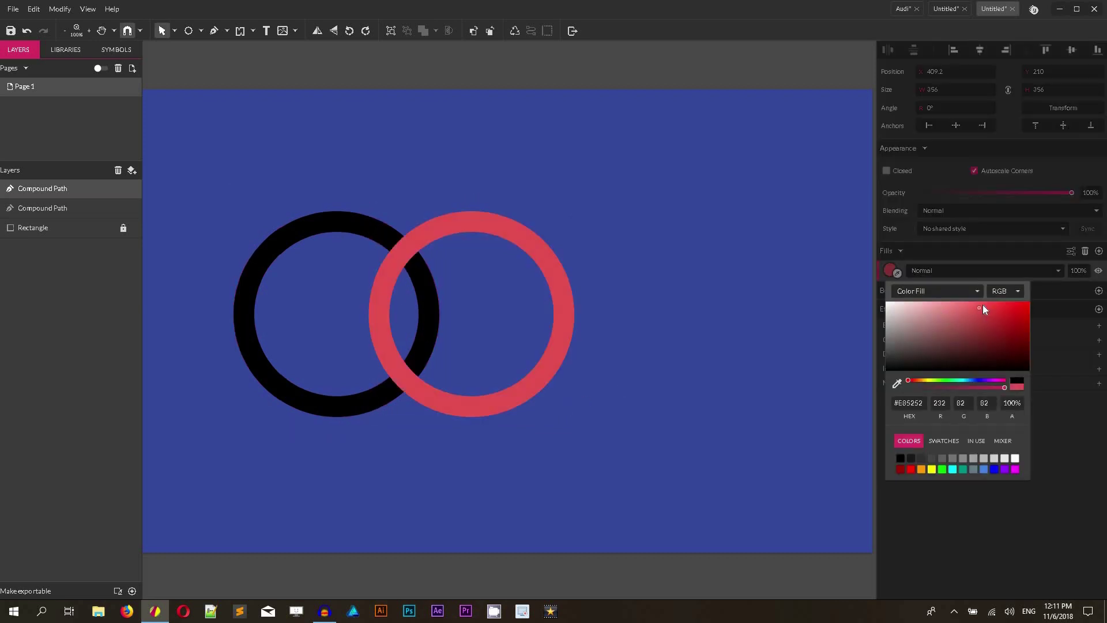
{"action": "left_click", "coordinate": [492, 80]}
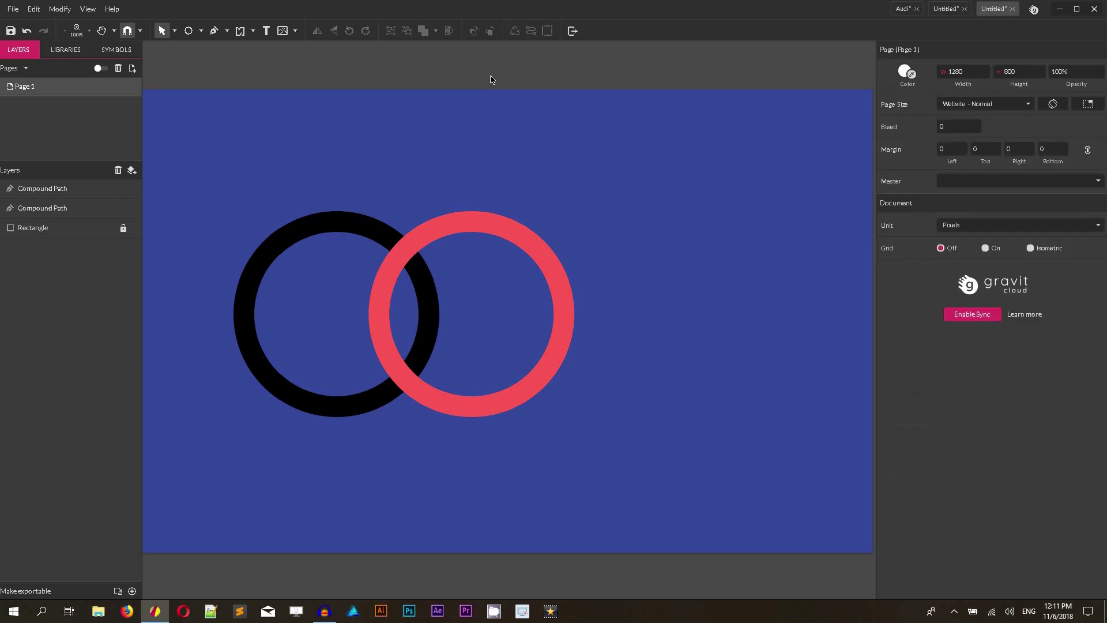
- Duplicate both rings in place and combine one overlapping pair with Intersect to isolate the two crossing areas
{"action": "left_click_drag", "start_coordinate": [237, 141], "coordinate": [649, 491]}
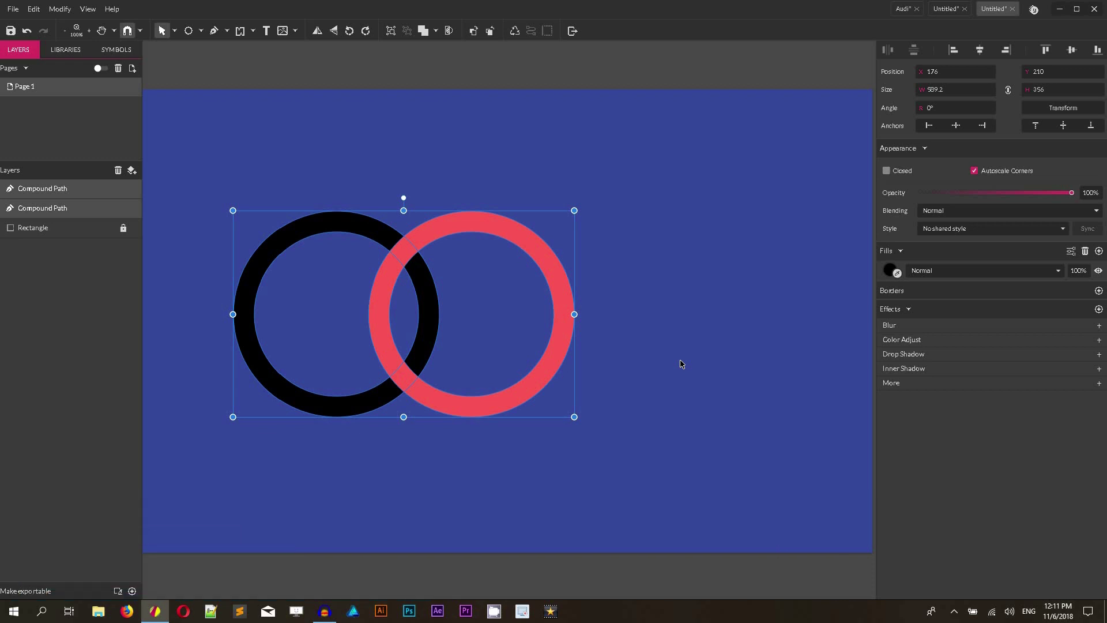
{"action": "key", "text": "ctrl+d"}
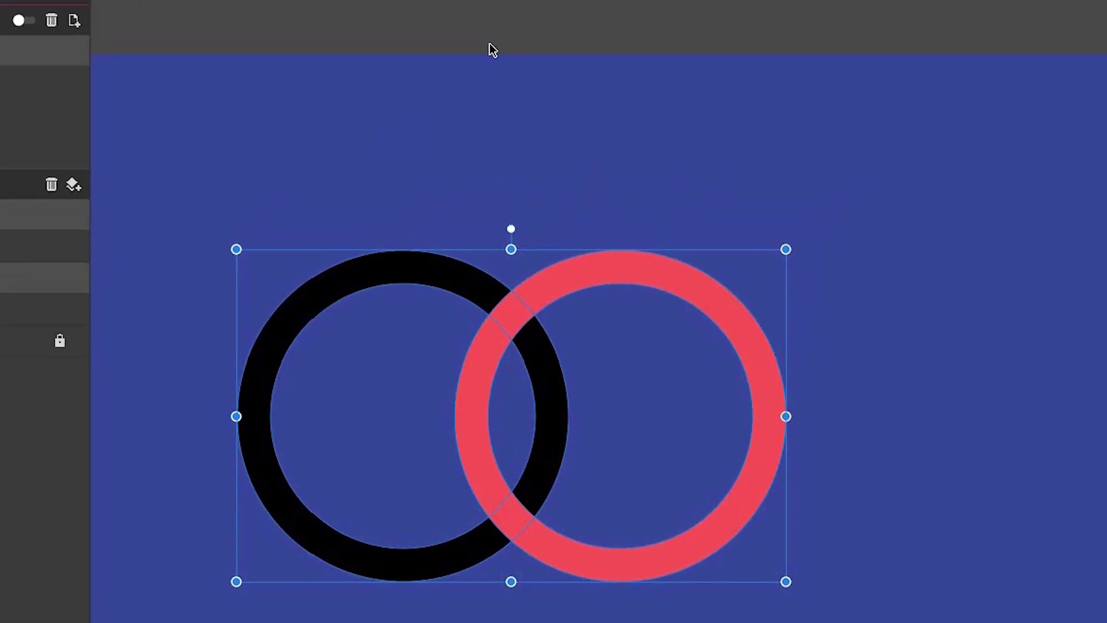
{"action": "left_click", "coordinate": [443, 47]}
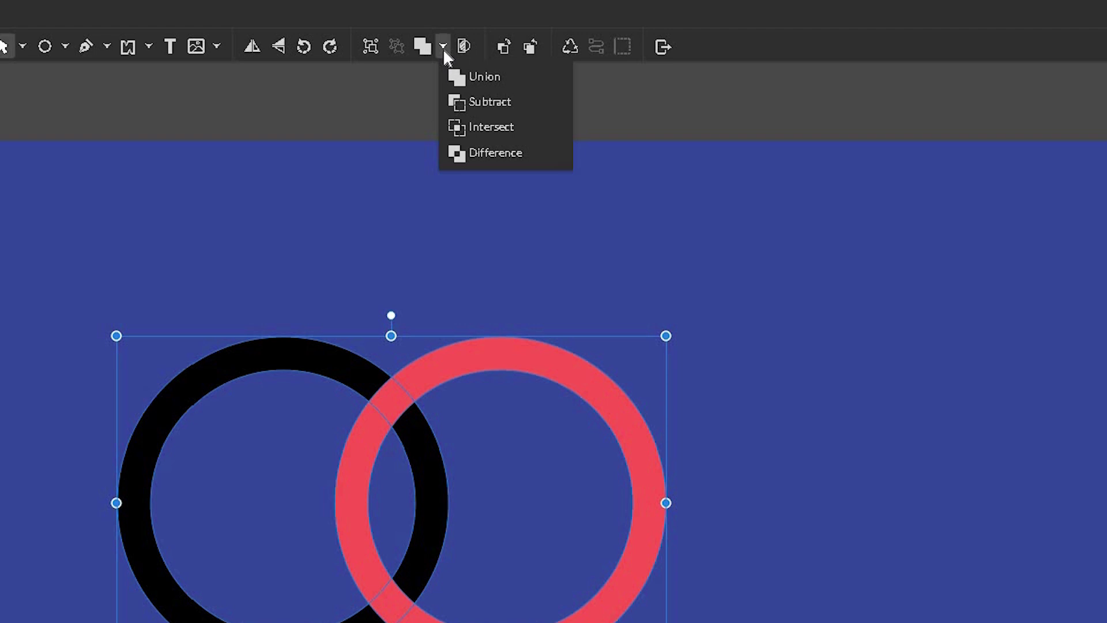
{"action": "left_click", "coordinate": [478, 132]}
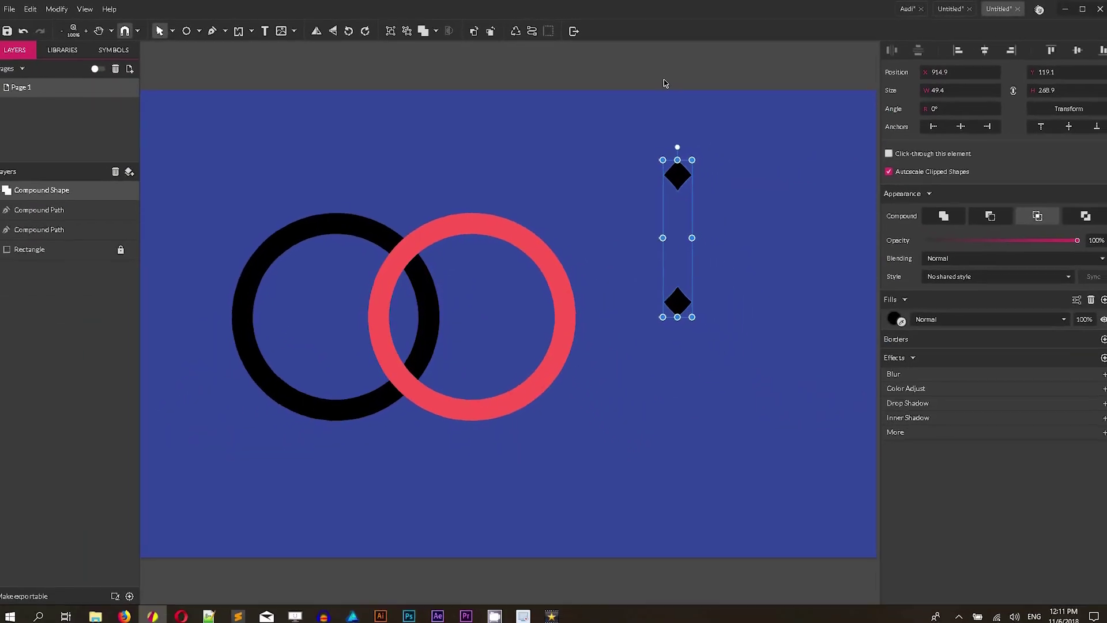
- Undo the last move of the intersected compound shape and convert the shape to a path
{"action": "key", "text": "ctrl+z"}
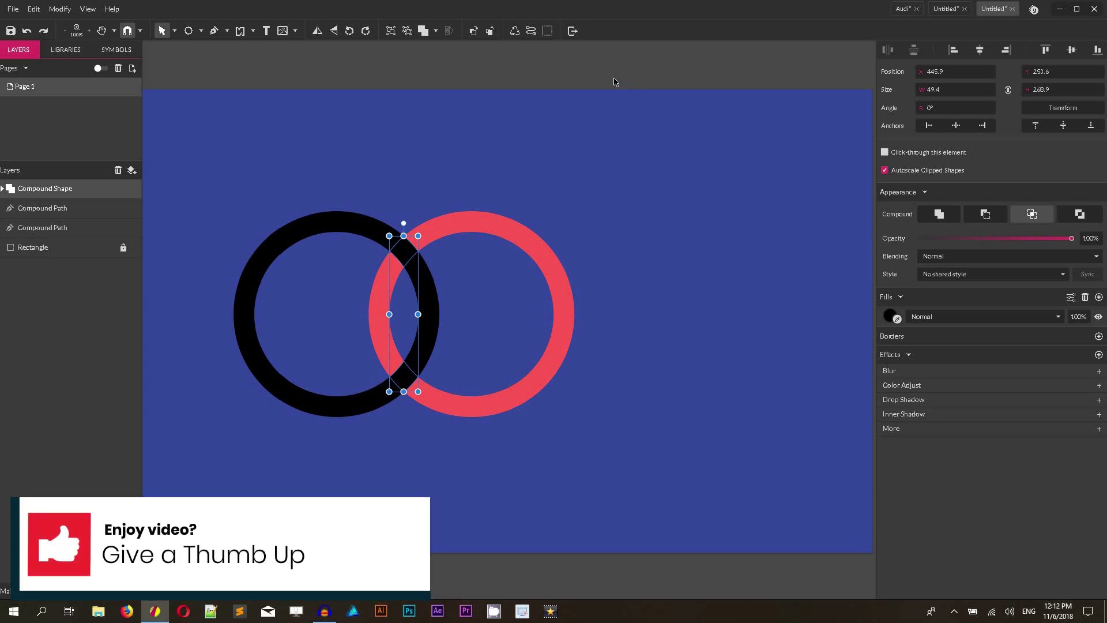
{"action": "left_click", "coordinate": [3, 190]}
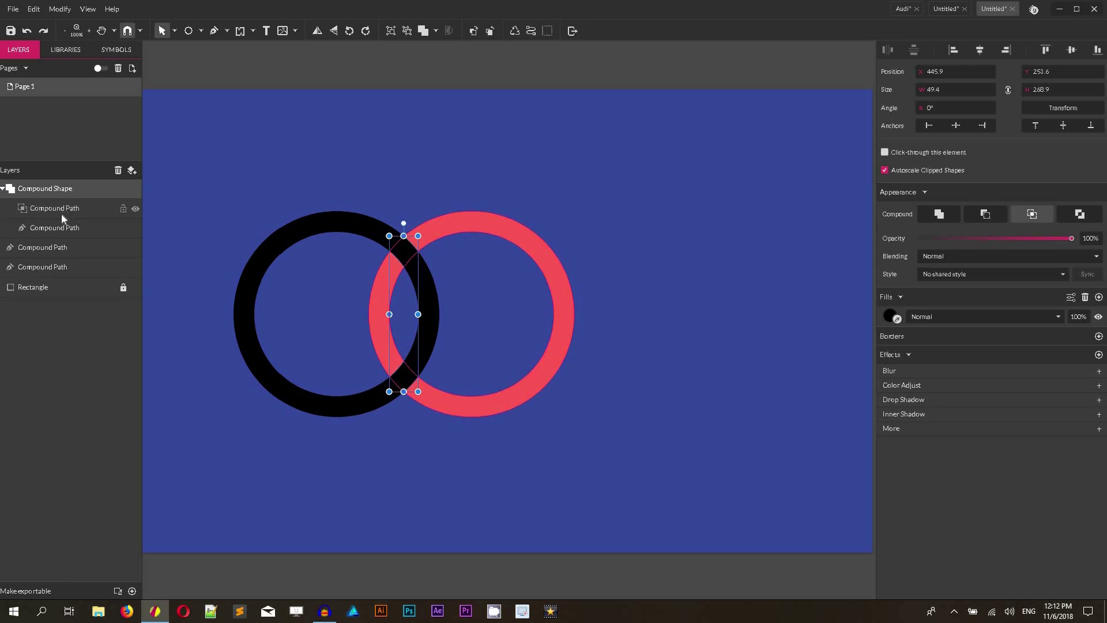
{"action": "left_click", "coordinate": [2, 188]}
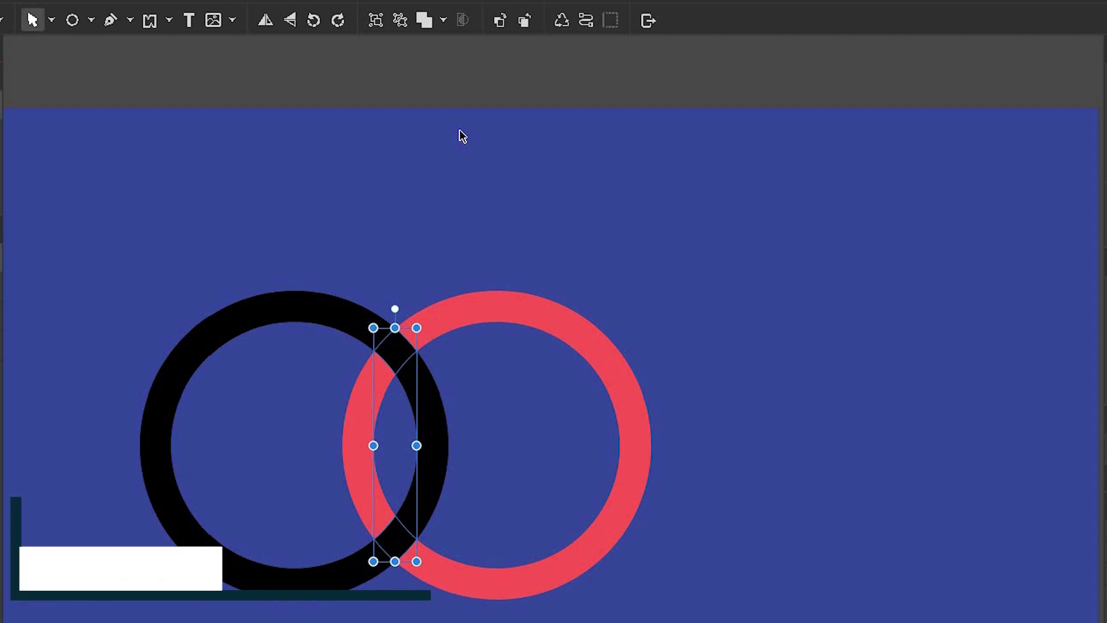
{"action": "key", "text": "ctrl+shift+p"}
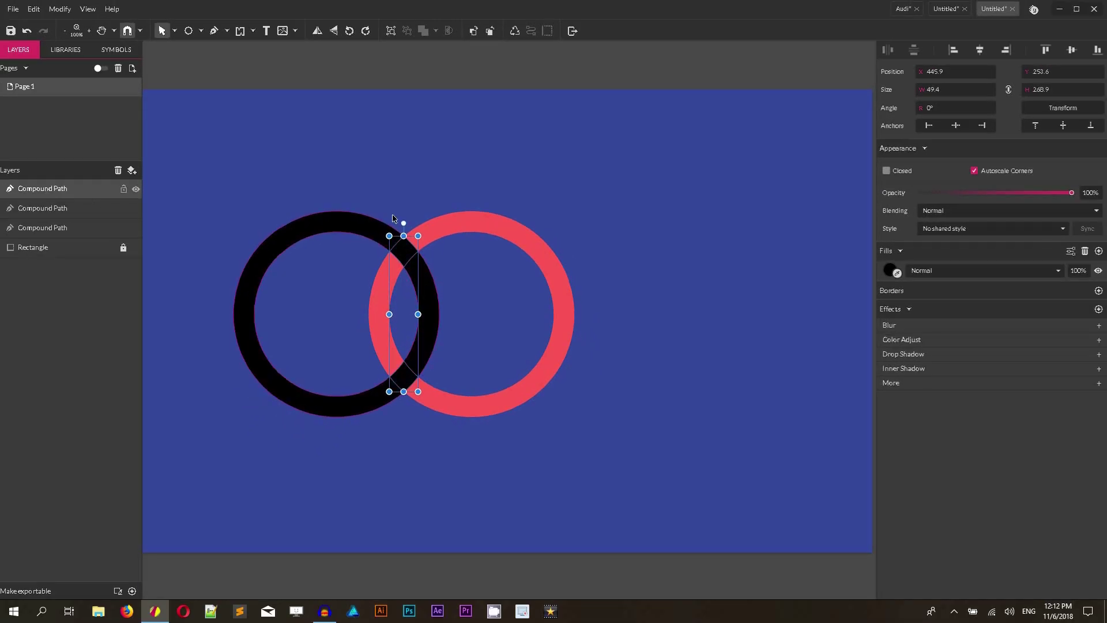
- Change the fill of the intersection path to white, #FFFFFF
{"action": "left_click", "coordinate": [891, 271]}
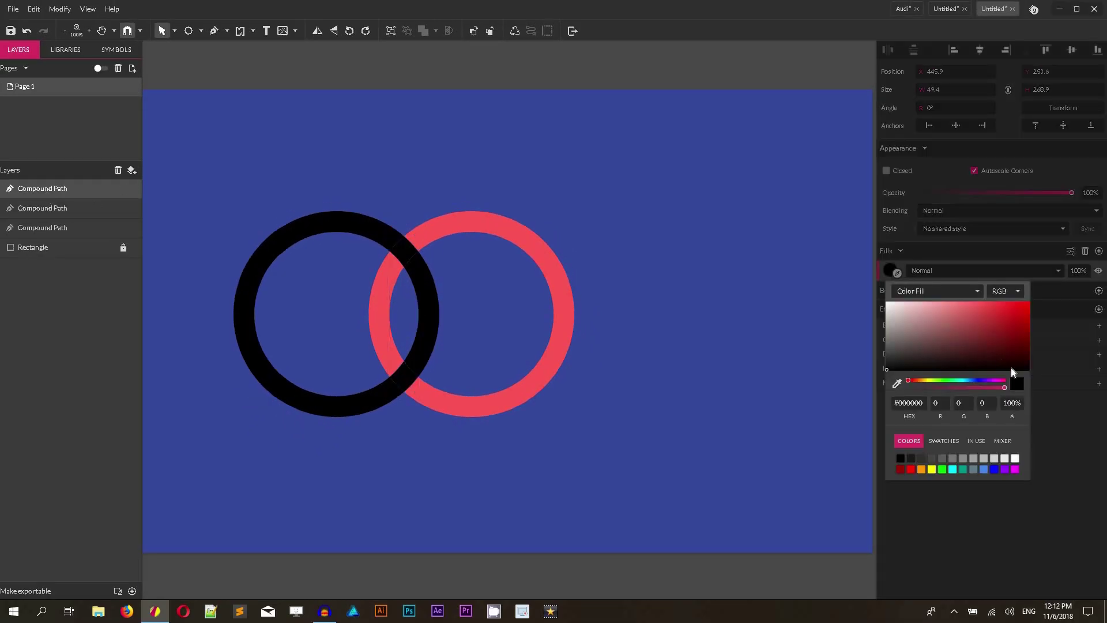
{"action": "mouse_move", "coordinate": [926, 381]}
{"action": "left_mouse_down"}
{"action": "mouse_move", "coordinate": [984, 383]}
{"action": "mouse_move", "coordinate": [915, 381]}
{"action": "left_mouse_up"}
{"action": "left_click", "coordinate": [889, 302]}
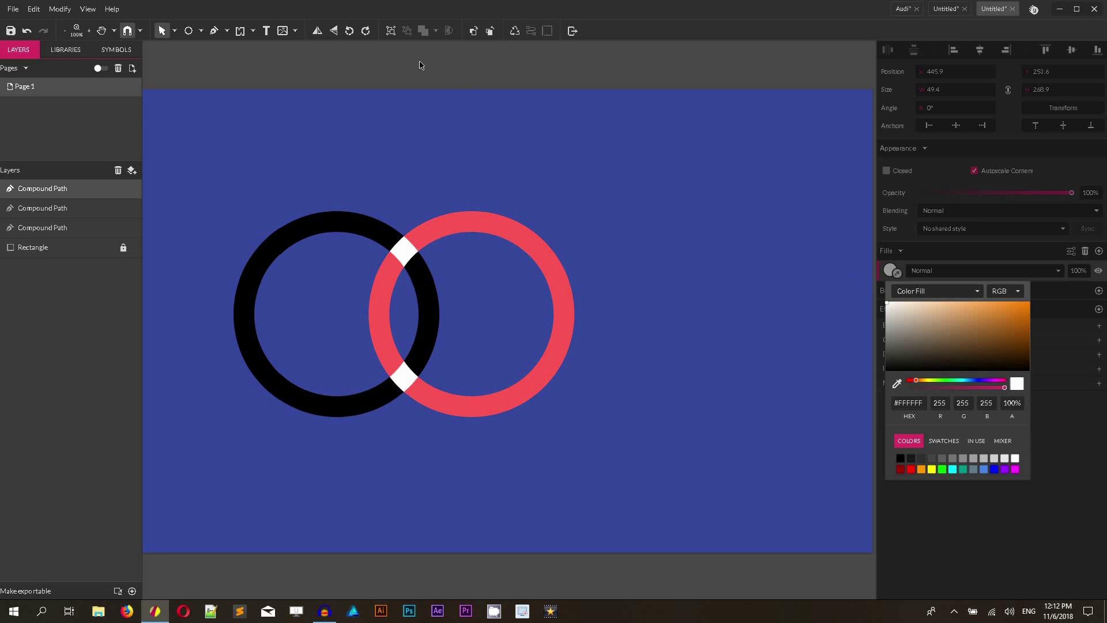
{"action": "left_click", "coordinate": [425, 192]}
- Select the white intersection path and lock the layers of both full rings
{"action": "left_click", "coordinate": [399, 251]}
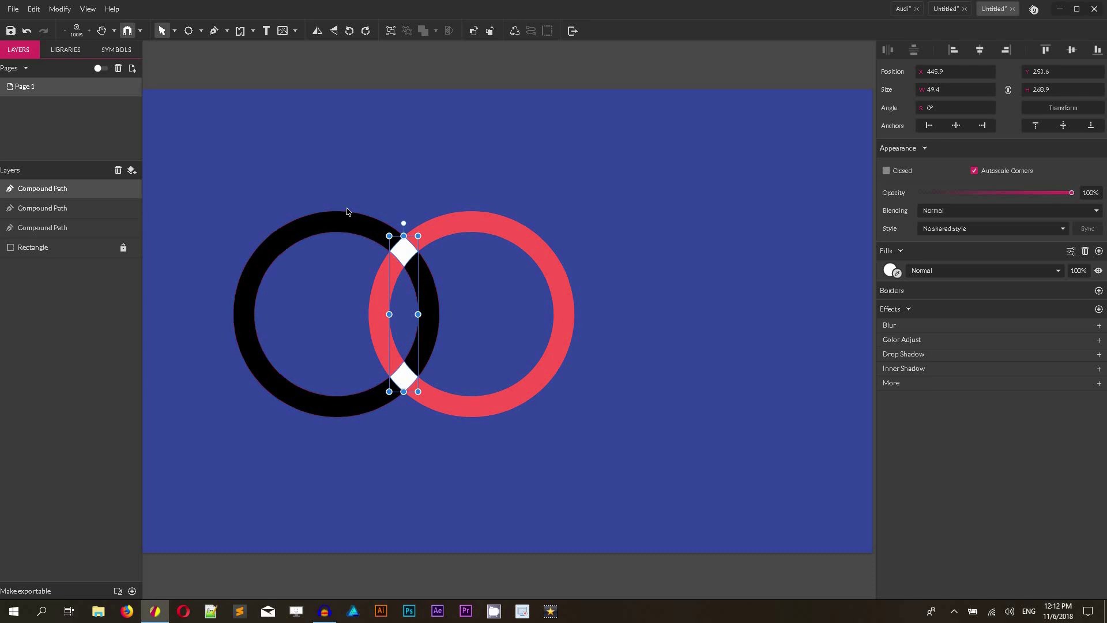
{"action": "left_click", "coordinate": [123, 228]}
{"action": "left_click", "coordinate": [122, 209]}
- Delete the upper diamond's anchor points from the intersection path using the Subselect tool, and add a black fill to the remaining lower piece
{"action": "left_click", "coordinate": [174, 31]}
{"action": "left_click", "coordinate": [192, 68]}
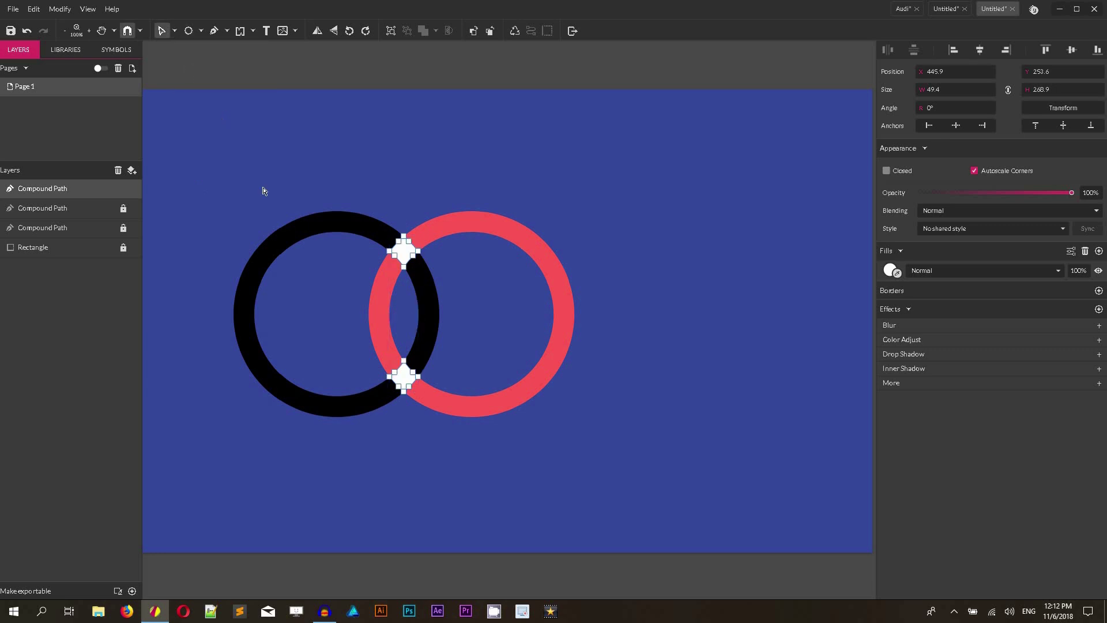
{"action": "left_click_drag", "start_coordinate": [364, 205], "coordinate": [451, 288]}
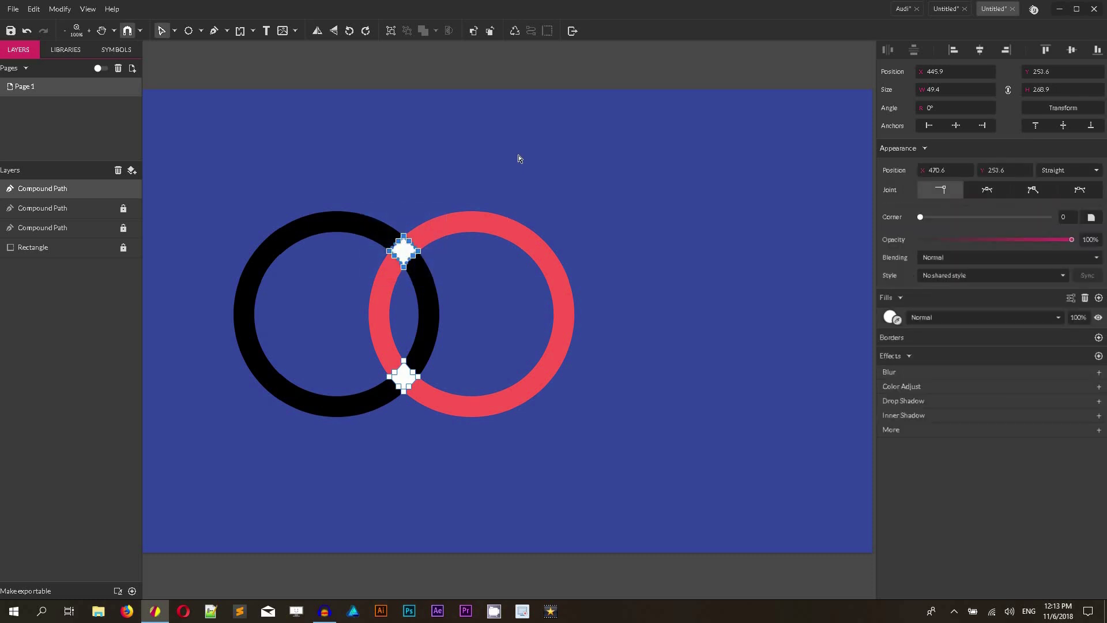
{"action": "key", "text": "Delete"}
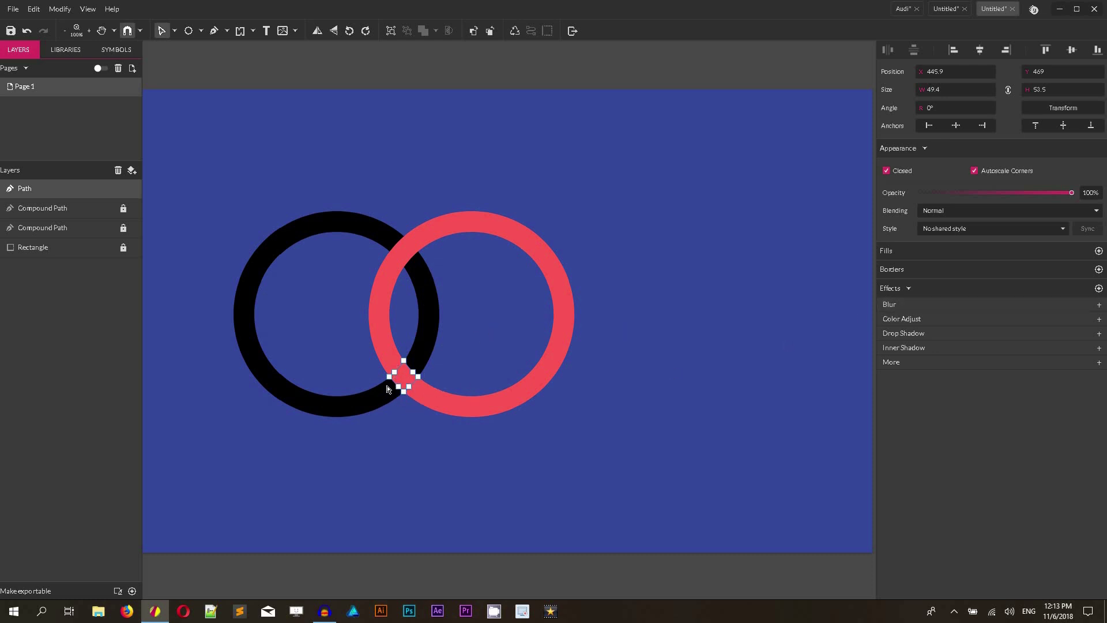
{"action": "left_click", "coordinate": [1098, 250]}
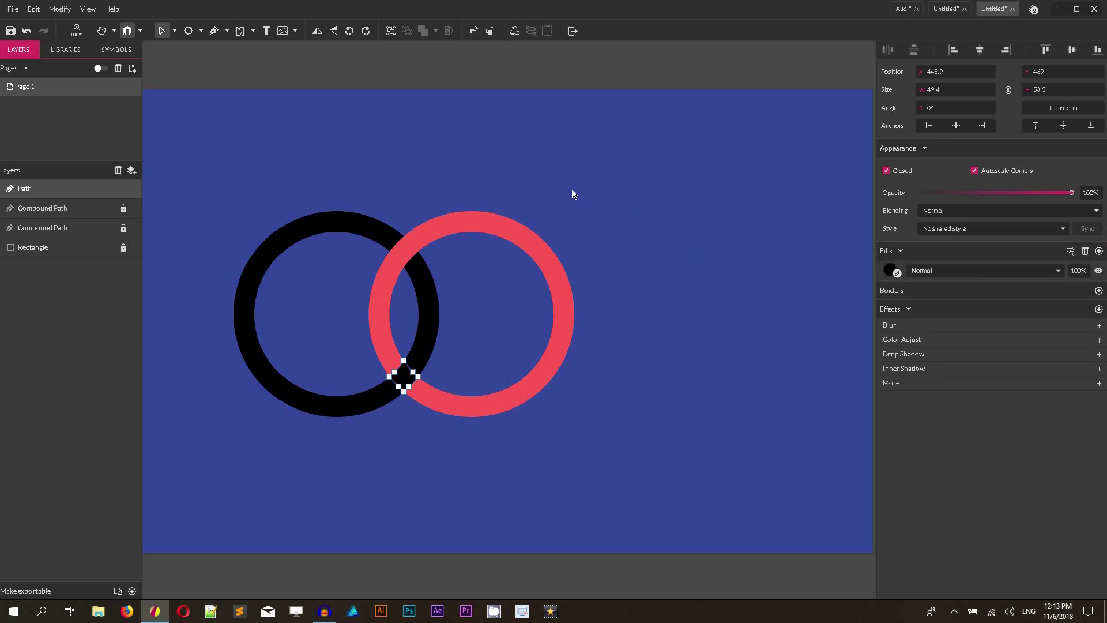
- Undo the black fill and the anchor-point deletion, and erase the upper white diamond from the intersection path
{"action": "key", "text": "ctrl+z"}
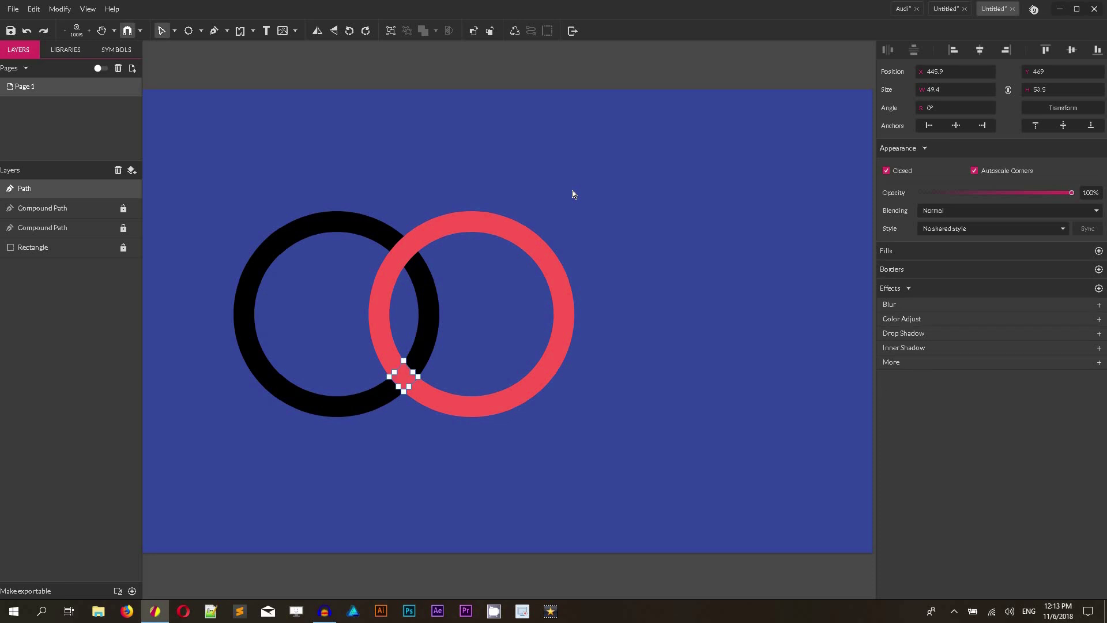
{"action": "key", "text": "ctrl+z"}
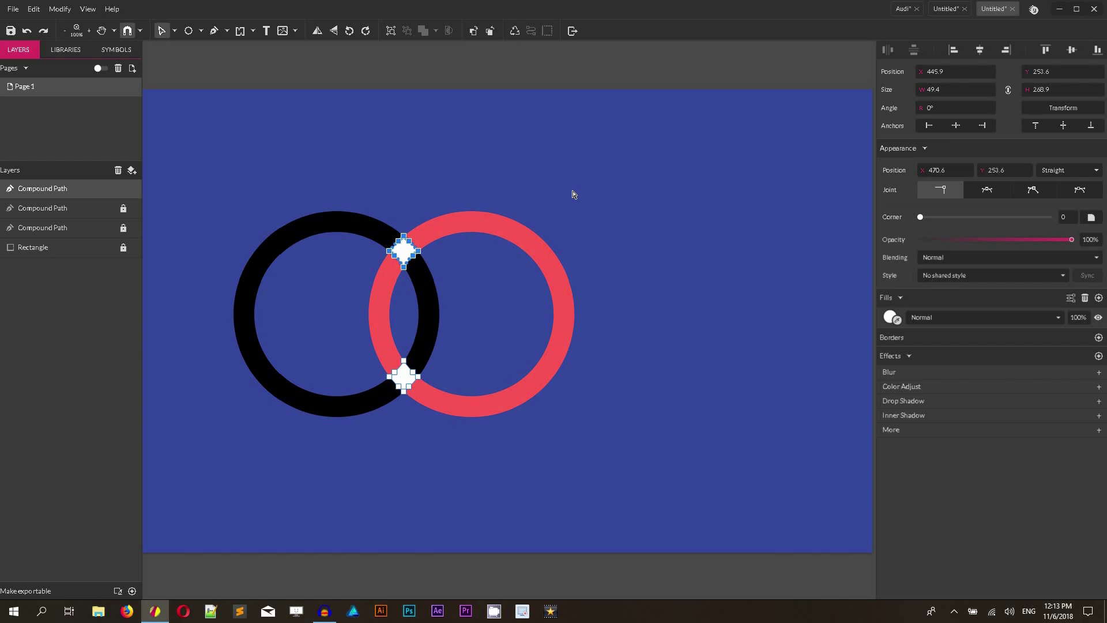
{"action": "left_click", "coordinate": [252, 31]}
{"action": "left_click", "coordinate": [276, 67]}
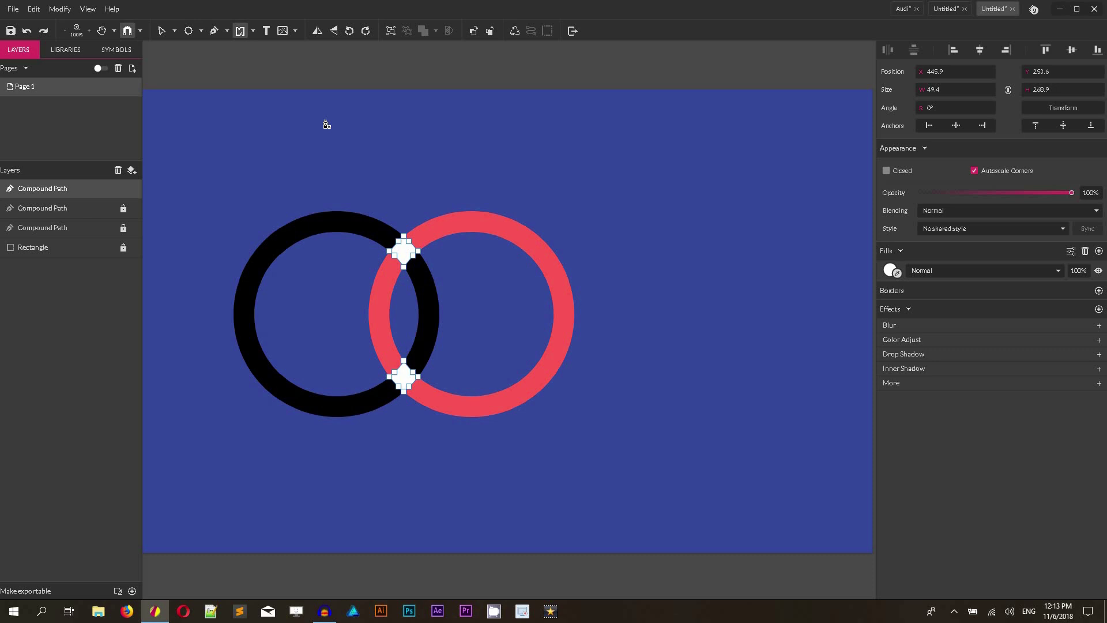
{"action": "left_click", "coordinate": [409, 215]}
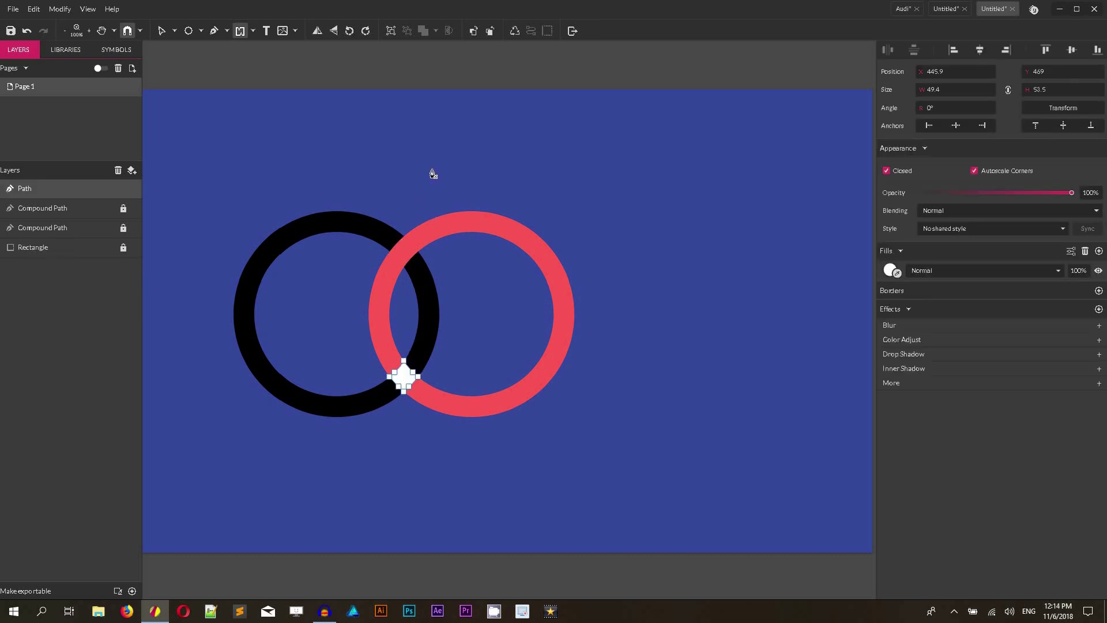
- Fill the remaining lower diamond with black sampled from the black ring and deselect it
{"action": "left_click", "coordinate": [176, 33]}
{"action": "left_click", "coordinate": [193, 50]}
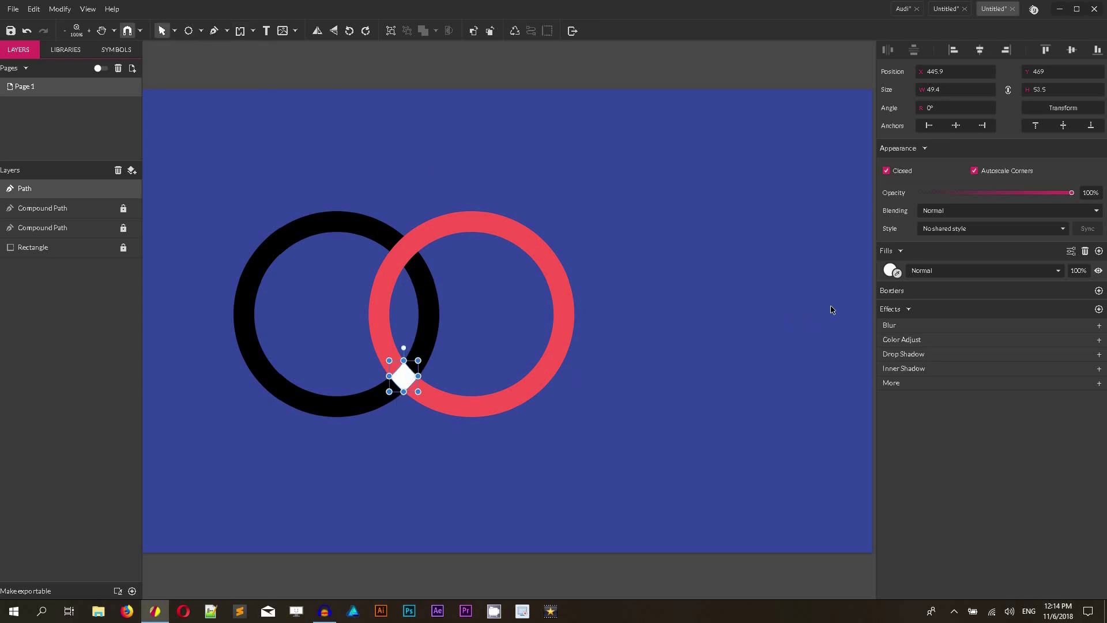
{"action": "left_click", "coordinate": [898, 273]}
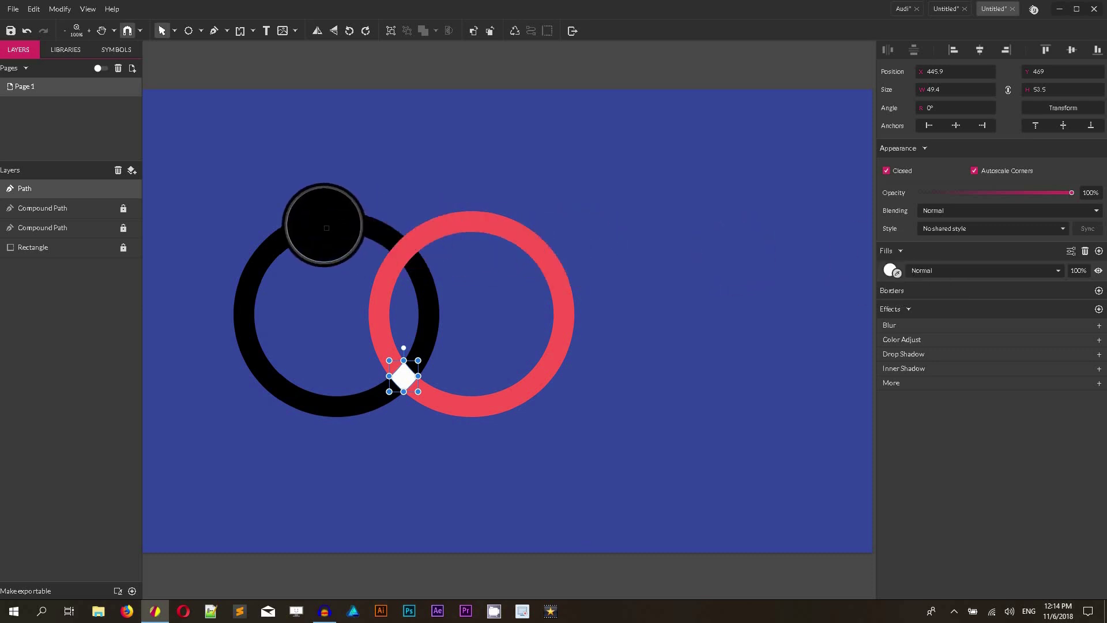
{"action": "left_click", "coordinate": [326, 228]}
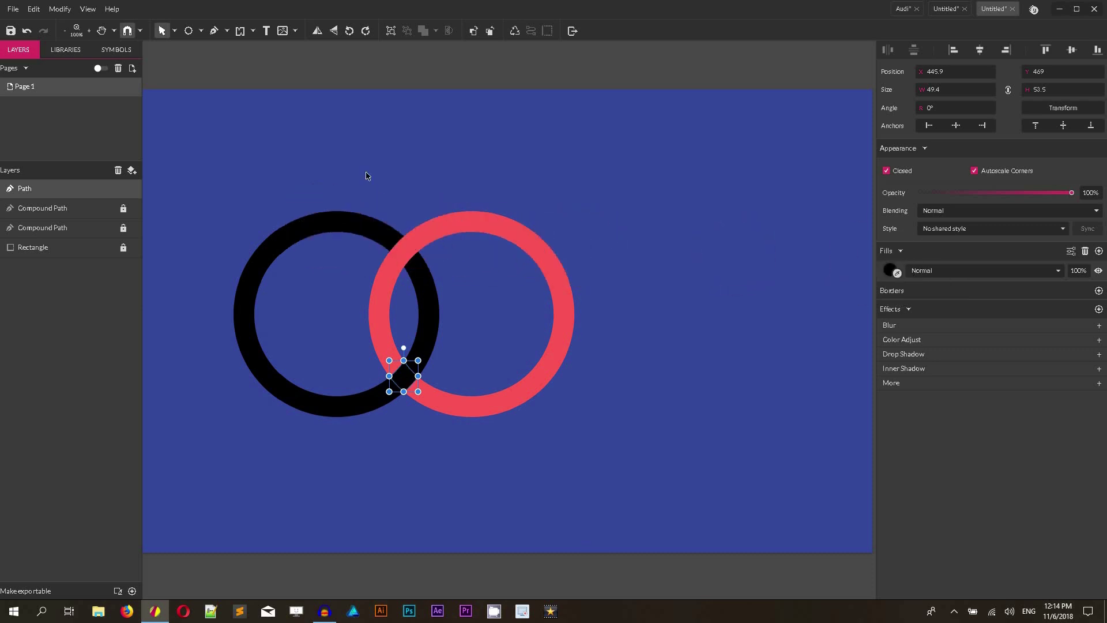
{"action": "left_click", "coordinate": [366, 78]}
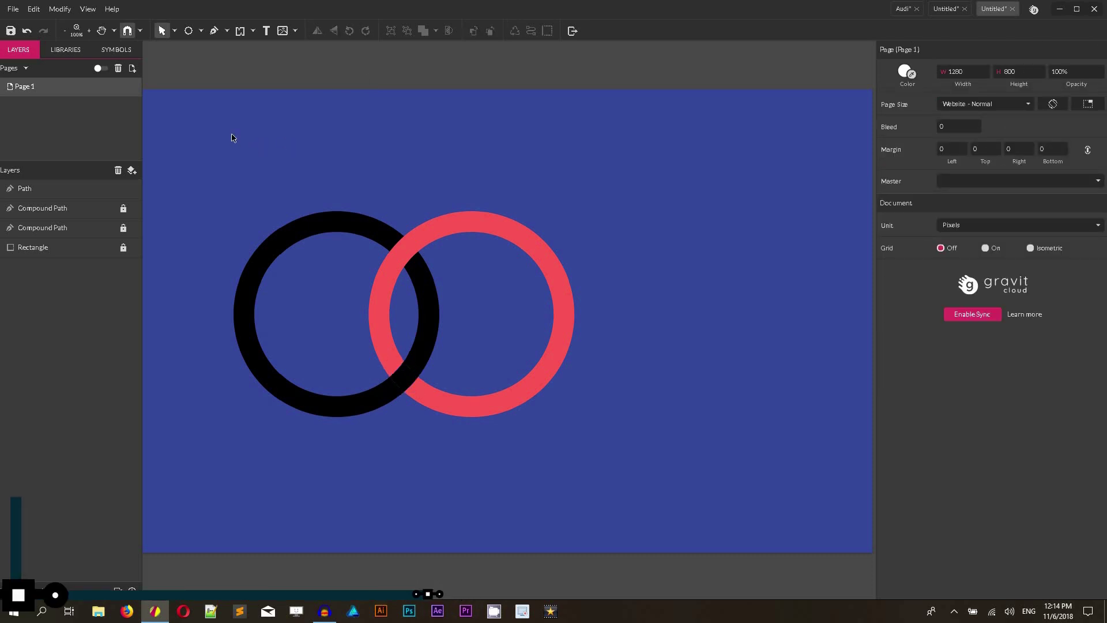
- Unlock both ring layers and copy the two rings with their black patch sideways so the copied black ring overlaps the original red ring
{"action": "left_click", "coordinate": [124, 209]}
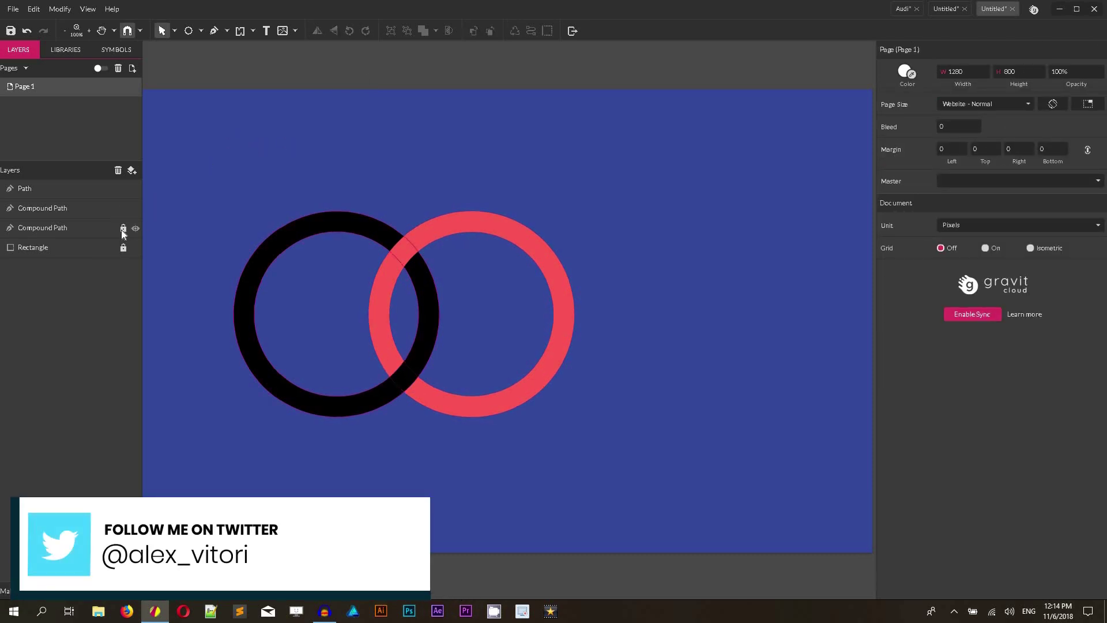
{"action": "left_click", "coordinate": [123, 228]}
{"action": "left_click_drag", "start_coordinate": [195, 161], "coordinate": [616, 494]}
{"action": "key", "text": "alt"}
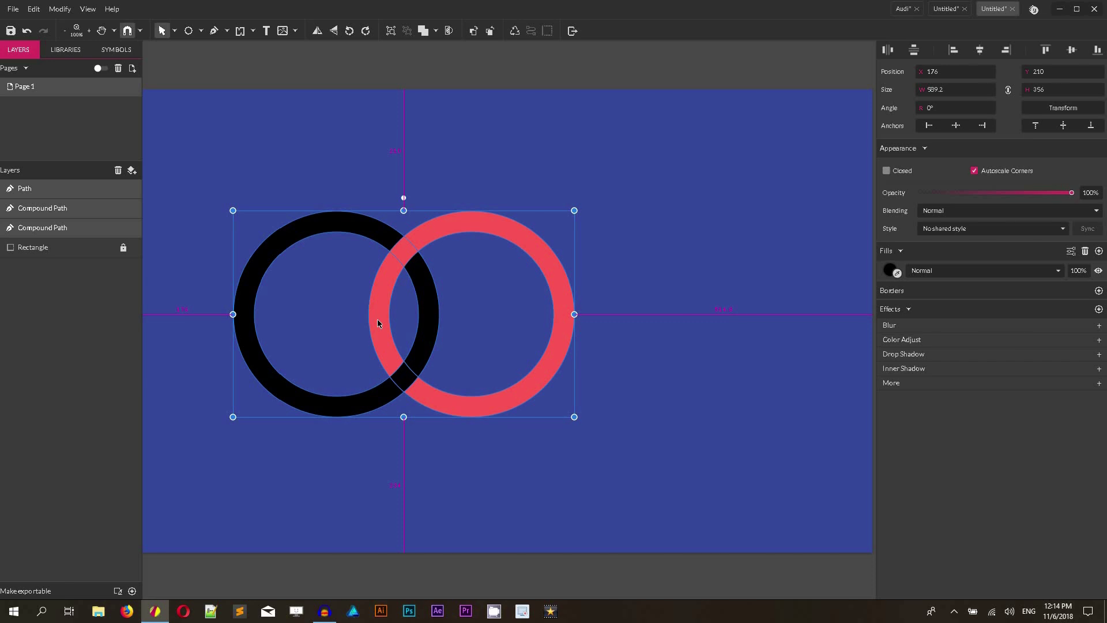
{"action": "left_click_drag", "start_coordinate": [378, 320], "coordinate": [656, 323]}
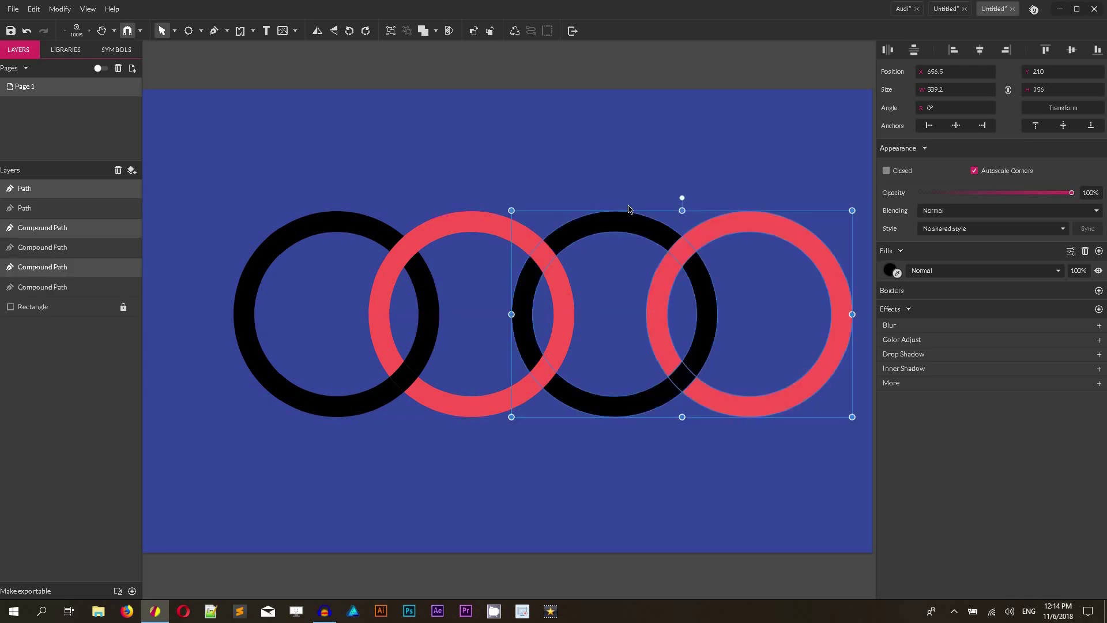
{"action": "key", "text": "space"}
{"action": "left_click_drag", "start_coordinate": [606, 154], "coordinate": [500, 151]}
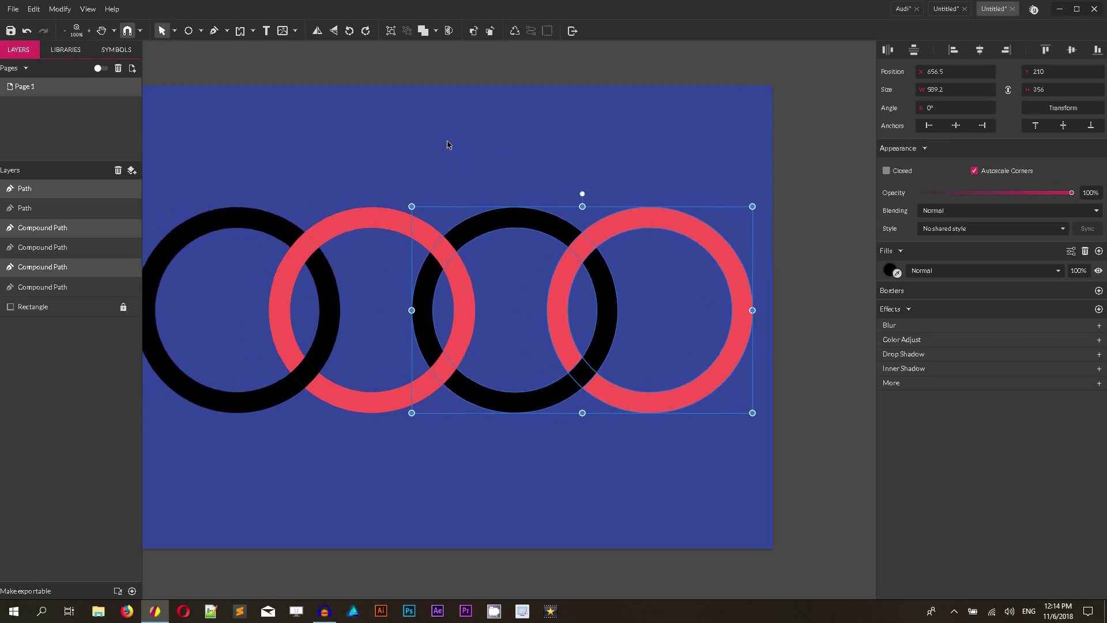
{"action": "left_click", "coordinate": [450, 144]}
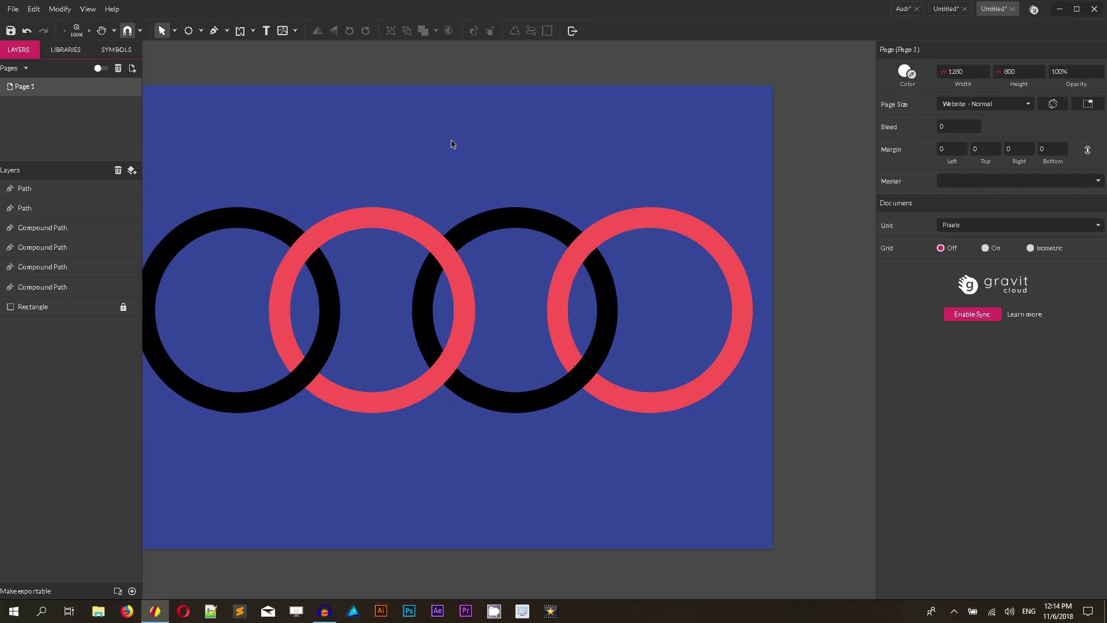
- Select the copied ring pair with its patch and nudge it 5 px left to X 651.5
{"action": "left_click_drag", "start_coordinate": [749, 153], "coordinate": [516, 411]}
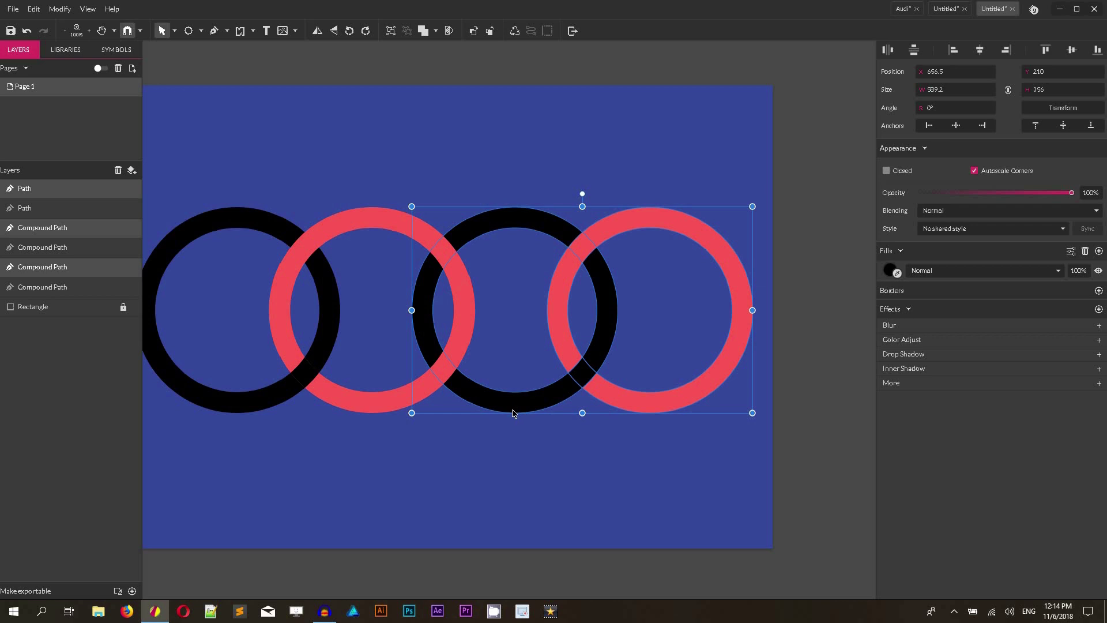
{"action": "key", "text": "Left"}
{"action": "key", "text": "Left"}
{"action": "key", "text": "Left"}
{"action": "key", "text": "Left"}
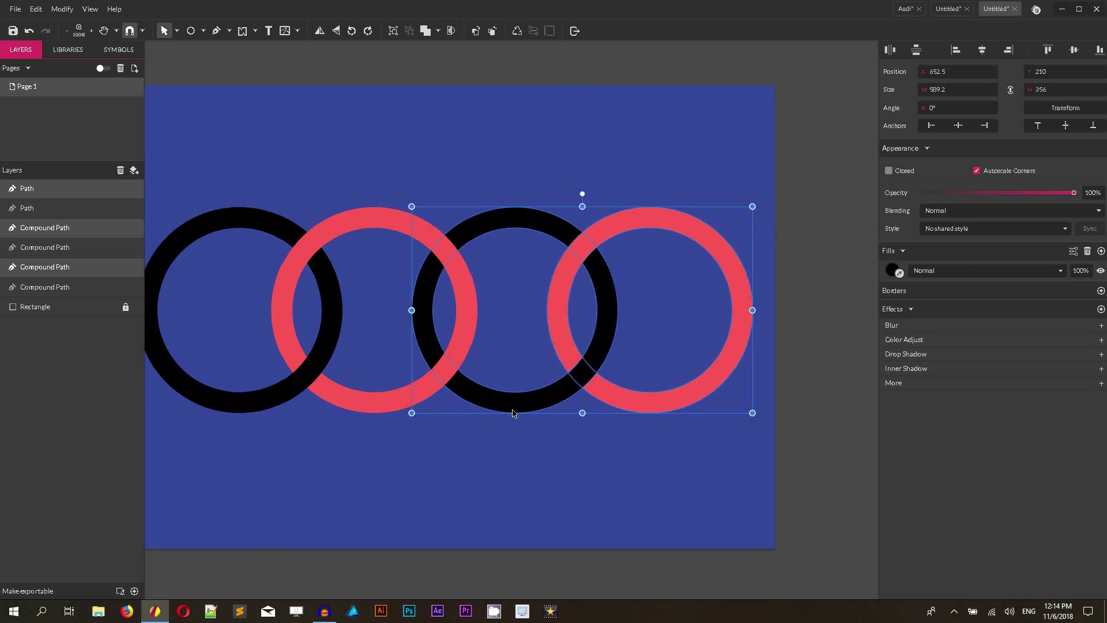
{"action": "key", "text": "Left"}
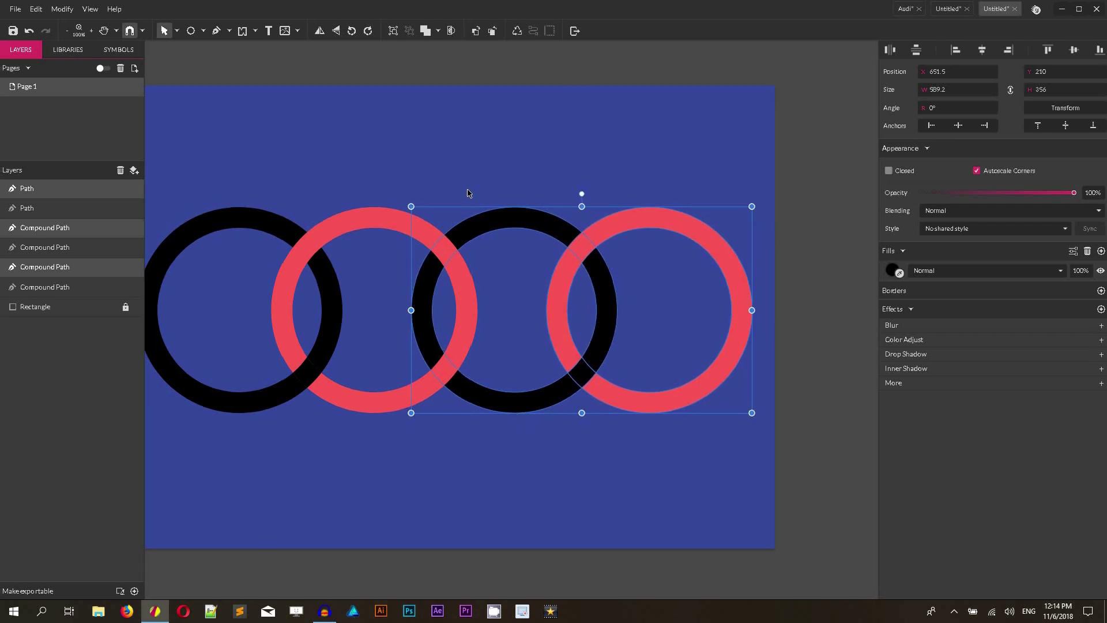
{"action": "left_click", "coordinate": [435, 150]}
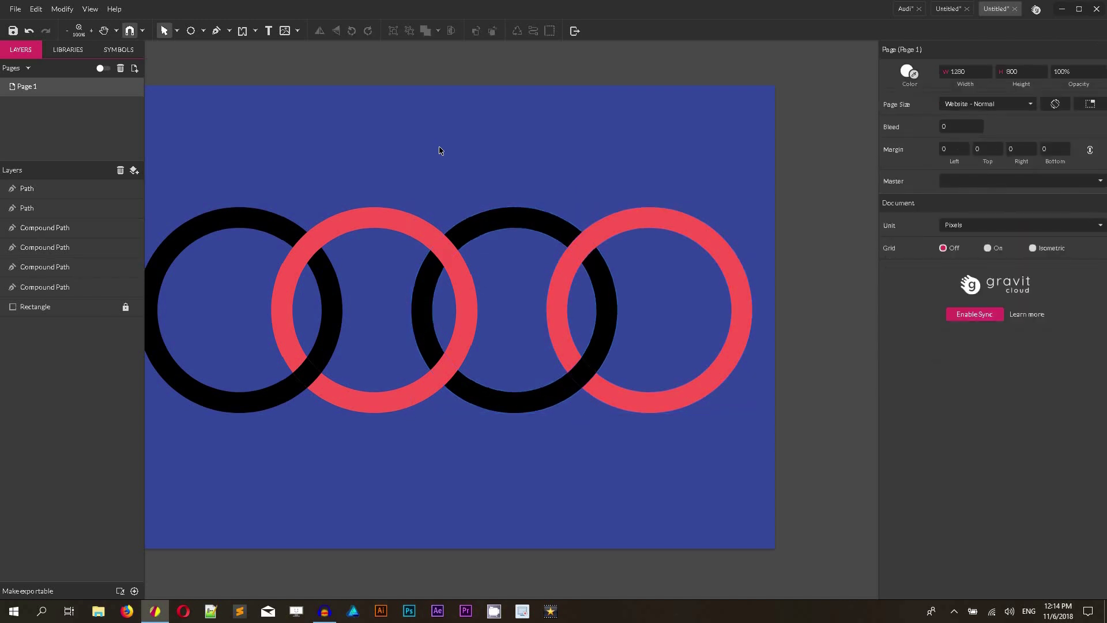
- Duplicate the second ring (red) and the third ring (black) in place and intersect the duplicates
{"action": "left_click", "coordinate": [459, 285]}
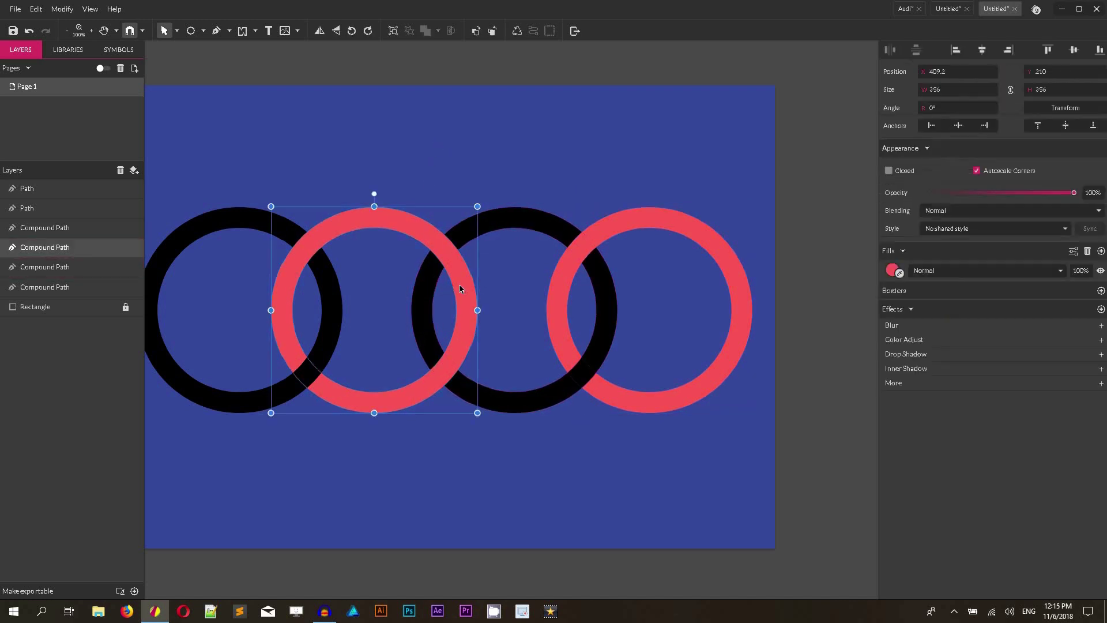
{"action": "left_click", "coordinate": [507, 226], "text": "shift"}
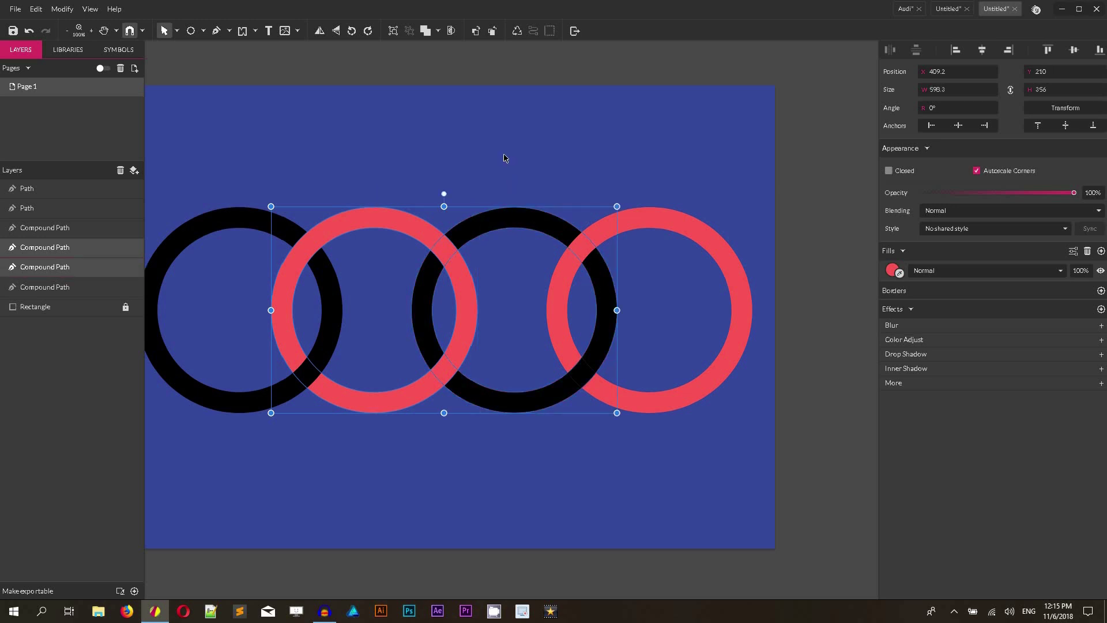
{"action": "key", "text": "ctrl+shift+d"}
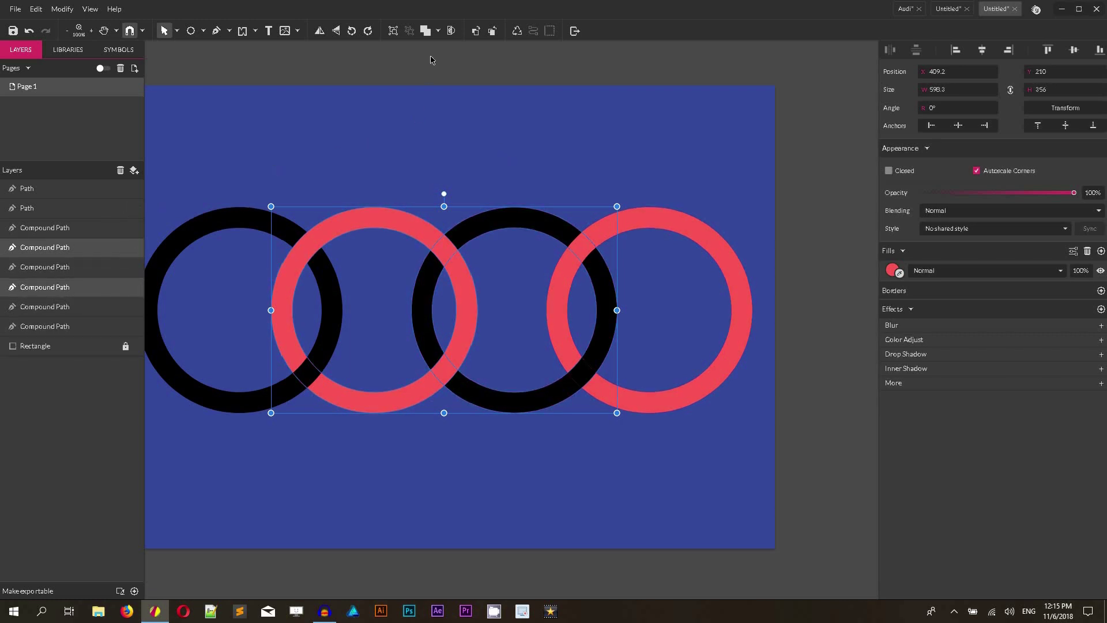
{"action": "left_click", "coordinate": [438, 31]}
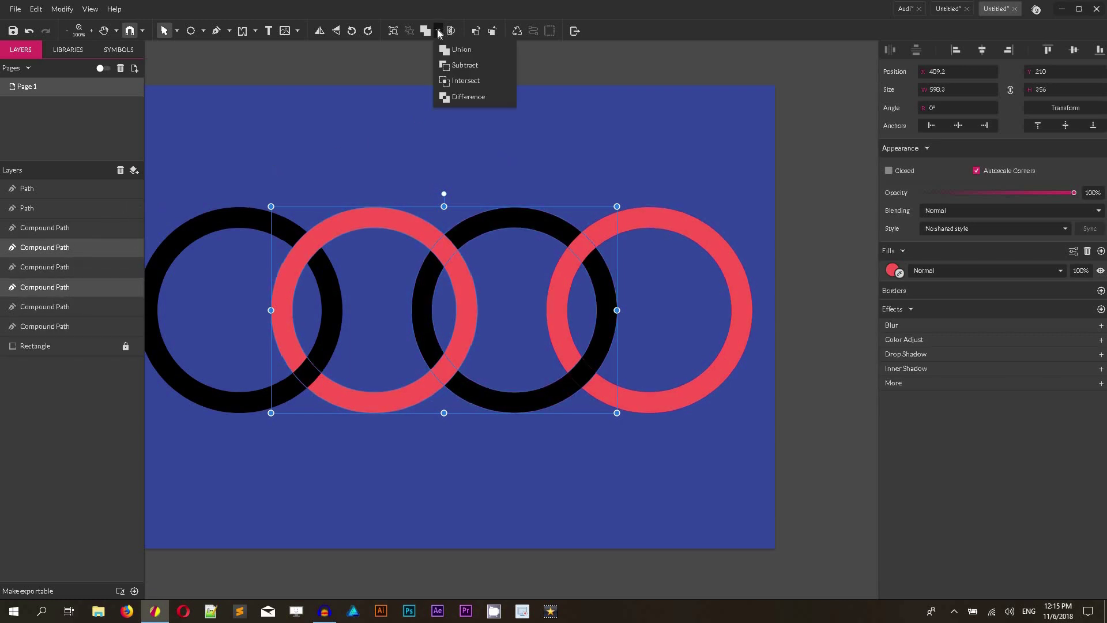
{"action": "left_click", "coordinate": [449, 82]}
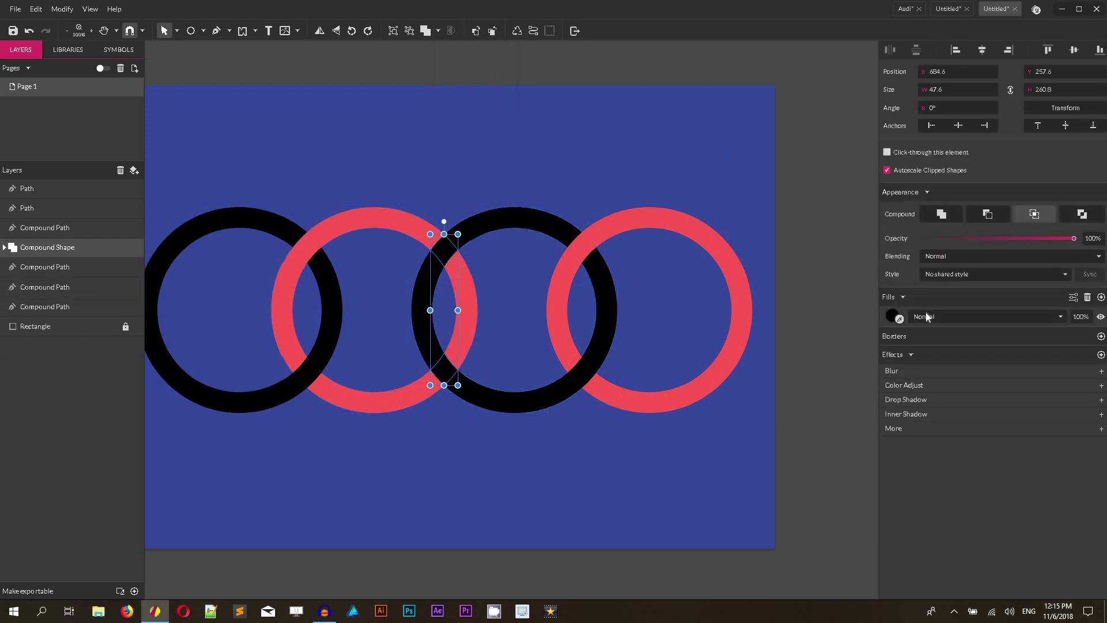
- Change the fill of the new intersection shape to white, #FFFFFF
{"action": "left_click", "coordinate": [891, 316]}
{"action": "left_click_drag", "start_coordinate": [926, 351], "coordinate": [887, 348]}
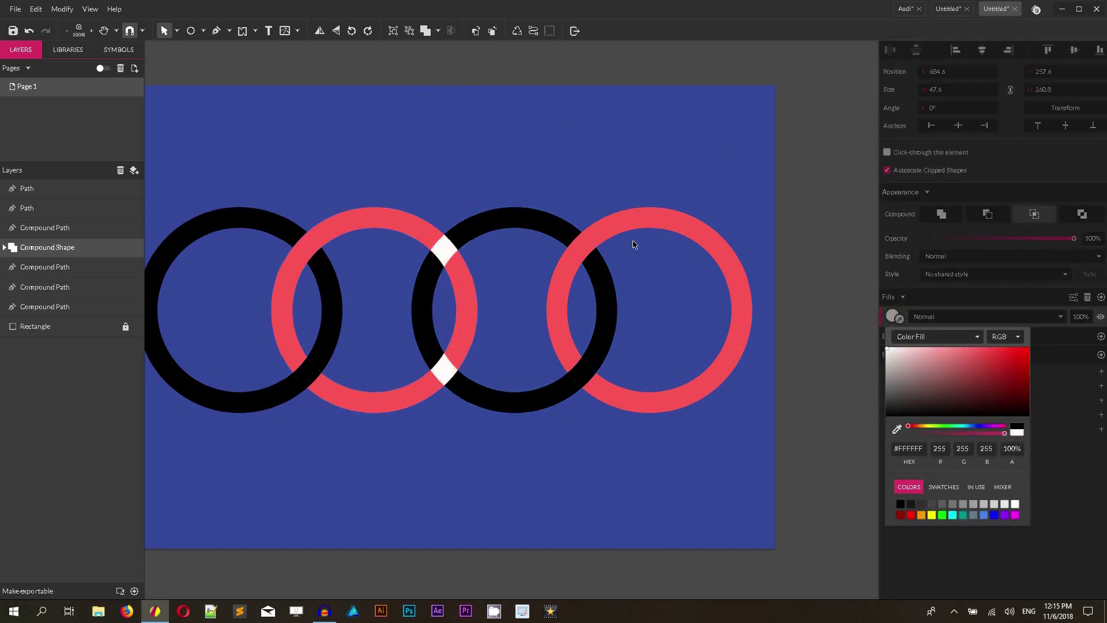
{"action": "left_click", "coordinate": [441, 240]}
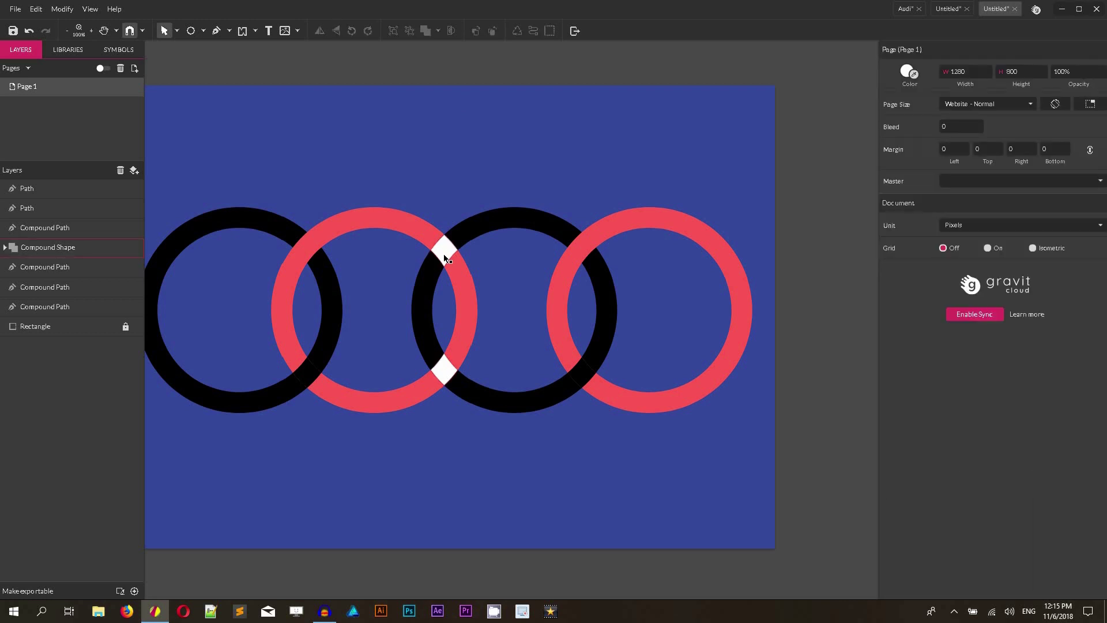
- Erase the lower white diamond from the intersection shape between the second and third rings
{"action": "left_click", "coordinate": [445, 256]}
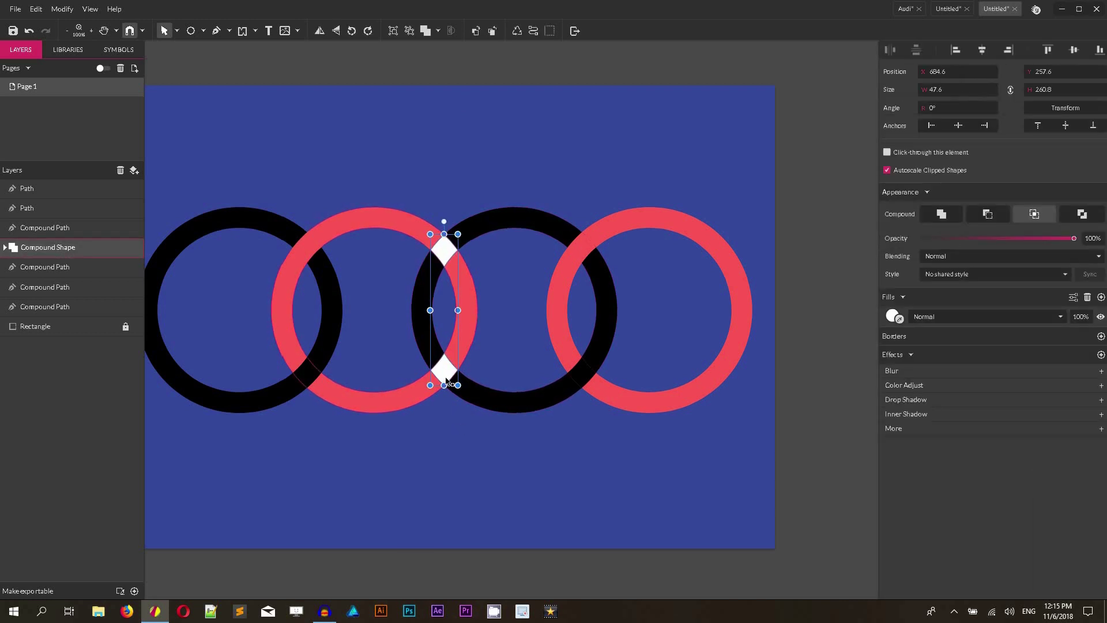
{"action": "left_click", "coordinate": [255, 31]}
{"action": "left_click", "coordinate": [276, 63]}
{"action": "mouse_move", "coordinate": [469, 362]}
{"action": "left_mouse_down"}
{"action": "mouse_move", "coordinate": [436, 339]}
{"action": "mouse_move", "coordinate": [415, 387]}
{"action": "left_mouse_up"}
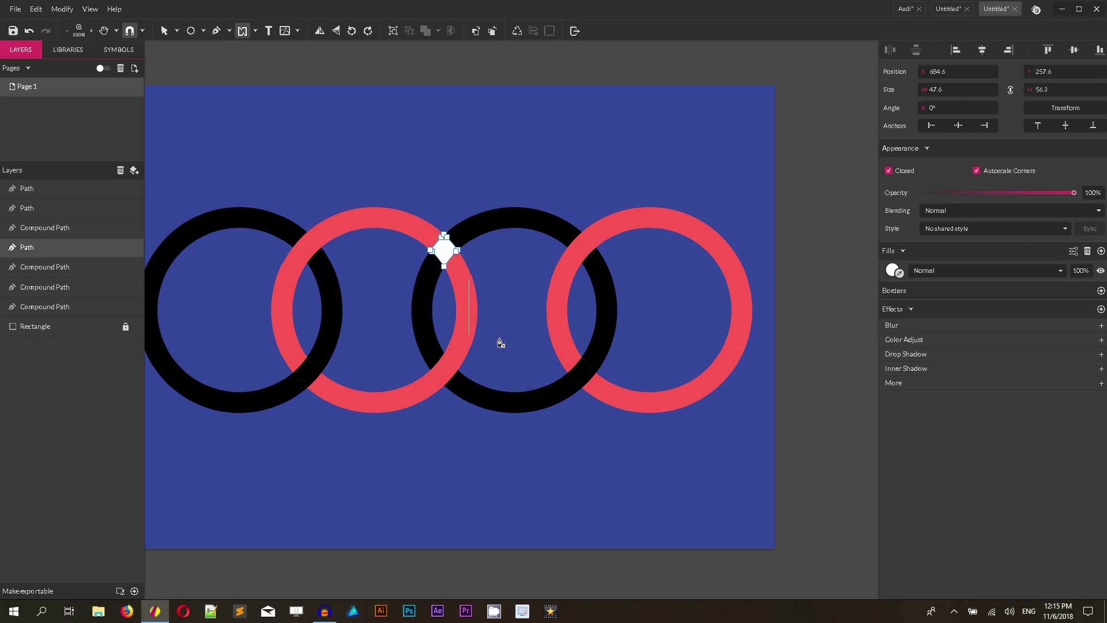
- Fill the remaining upper diamond with black sampled from the third ring, and check the finished overlap
{"action": "left_click", "coordinate": [175, 29]}
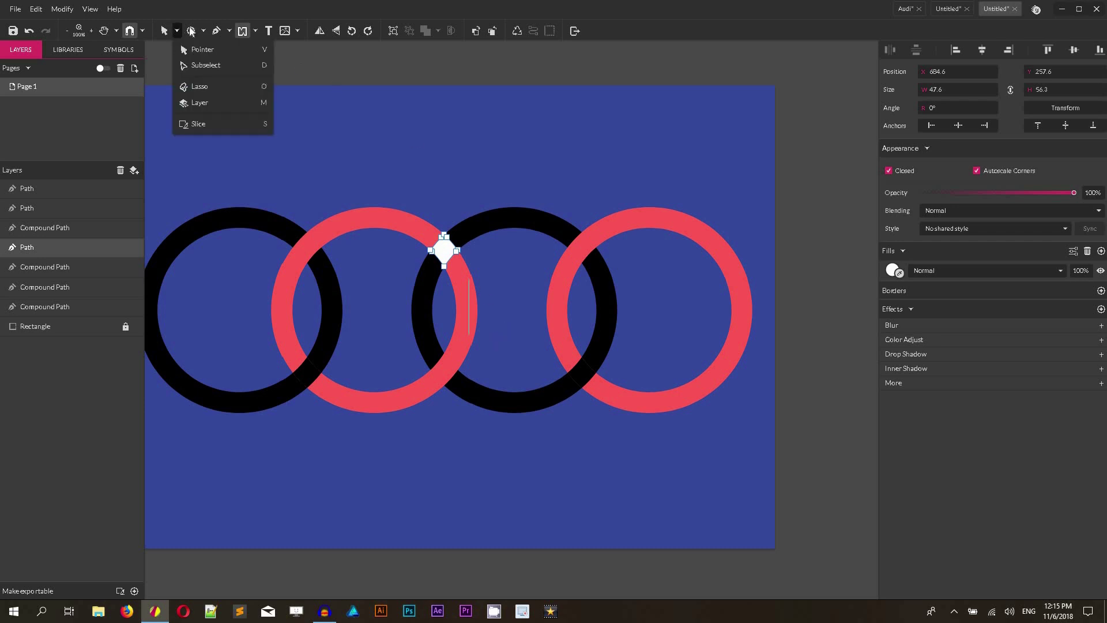
{"action": "left_click", "coordinate": [199, 48]}
{"action": "left_click", "coordinate": [330, 98]}
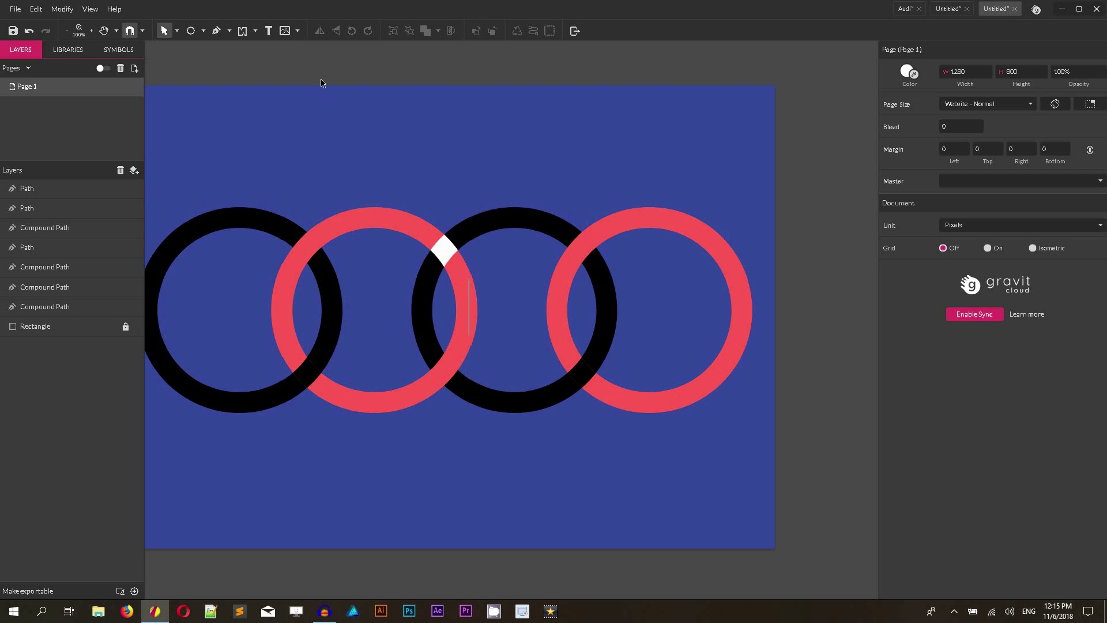
{"action": "left_click", "coordinate": [450, 254]}
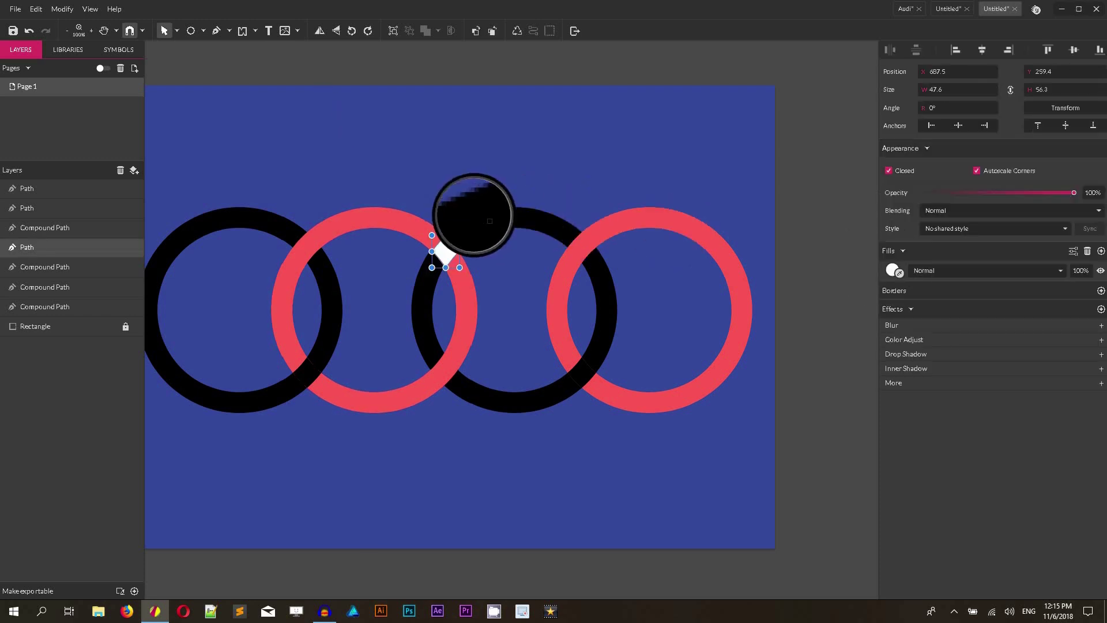
{"action": "left_click", "coordinate": [493, 223]}
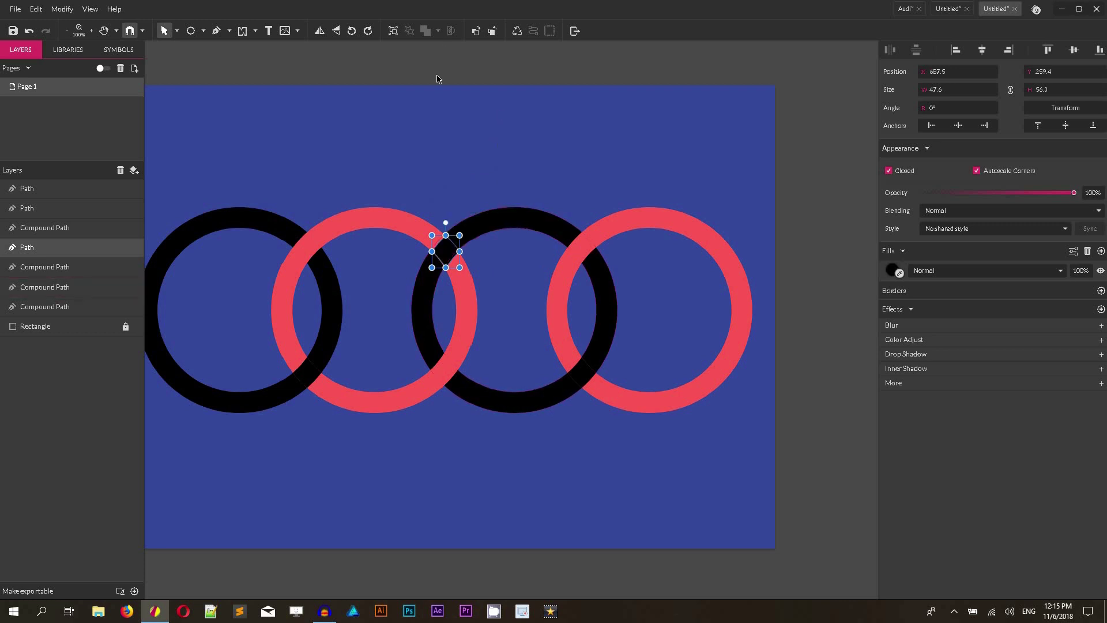
{"action": "key", "text": "ctrl+plus"}
{"action": "left_click", "coordinate": [605, 83]}
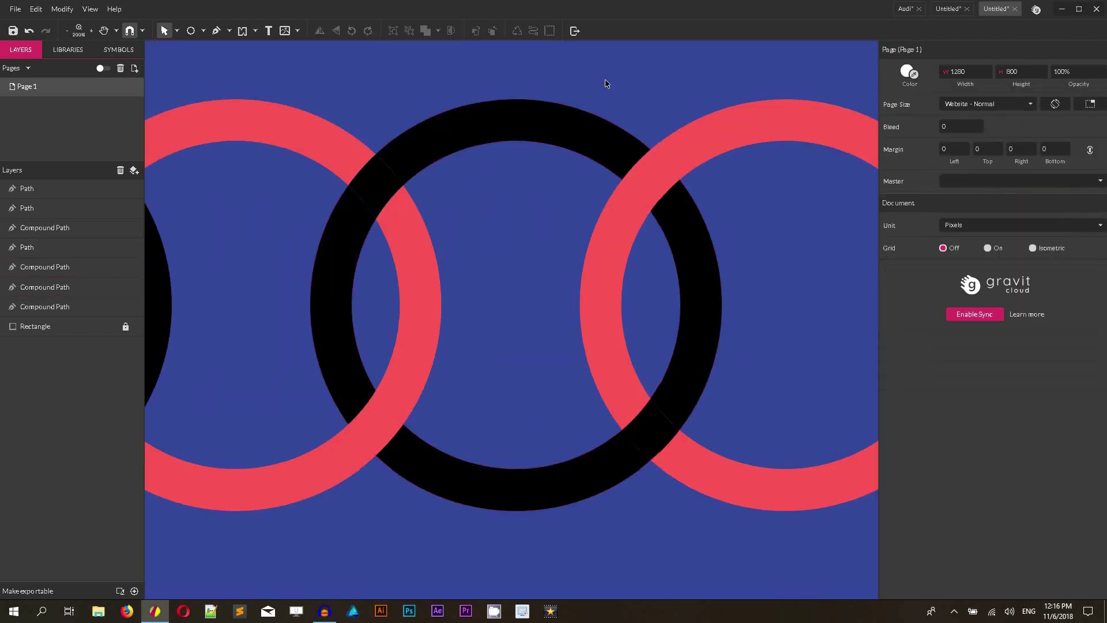
{"action": "key", "text": "ctrl+0"}
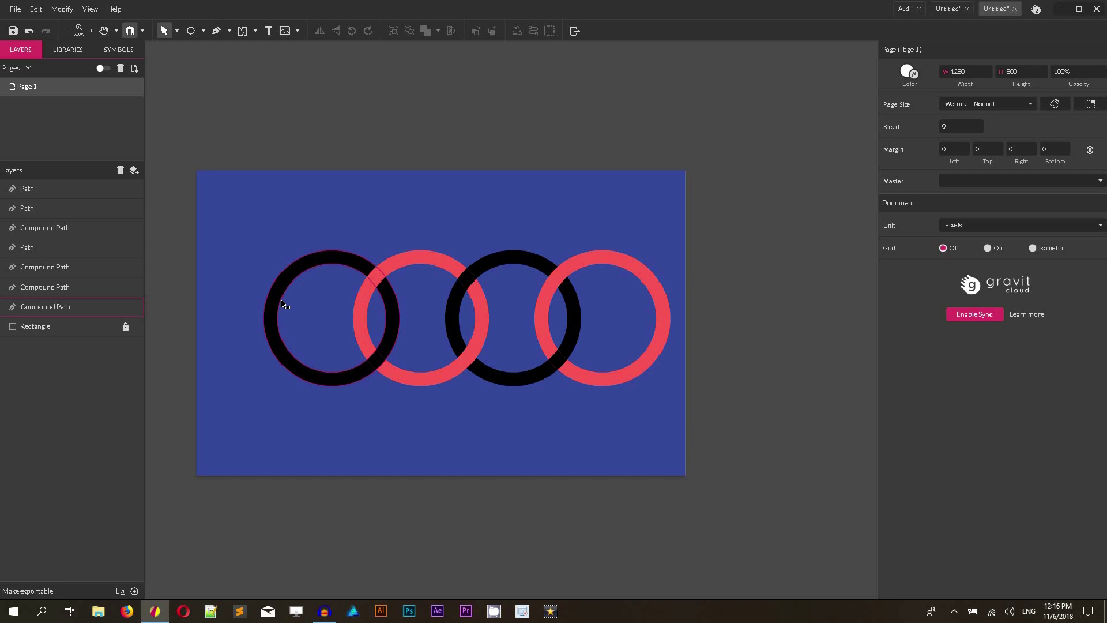
- Give the first ring a radial gradient fill and move its white stop close to the gradient's outer end
{"action": "left_click", "coordinate": [283, 304]}
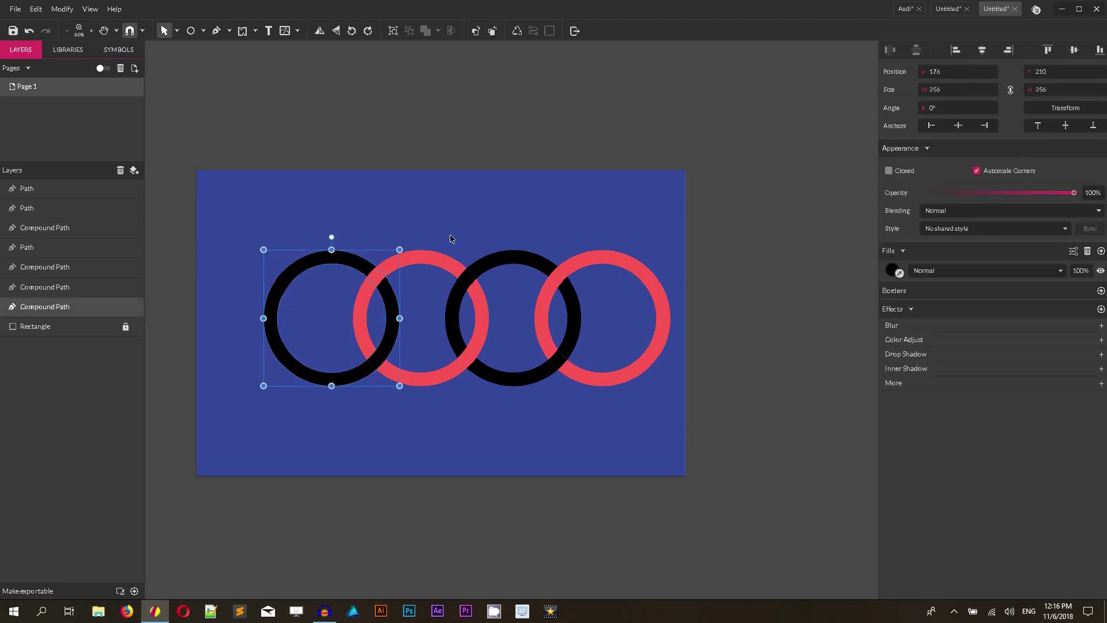
{"action": "left_click", "coordinate": [893, 271]}
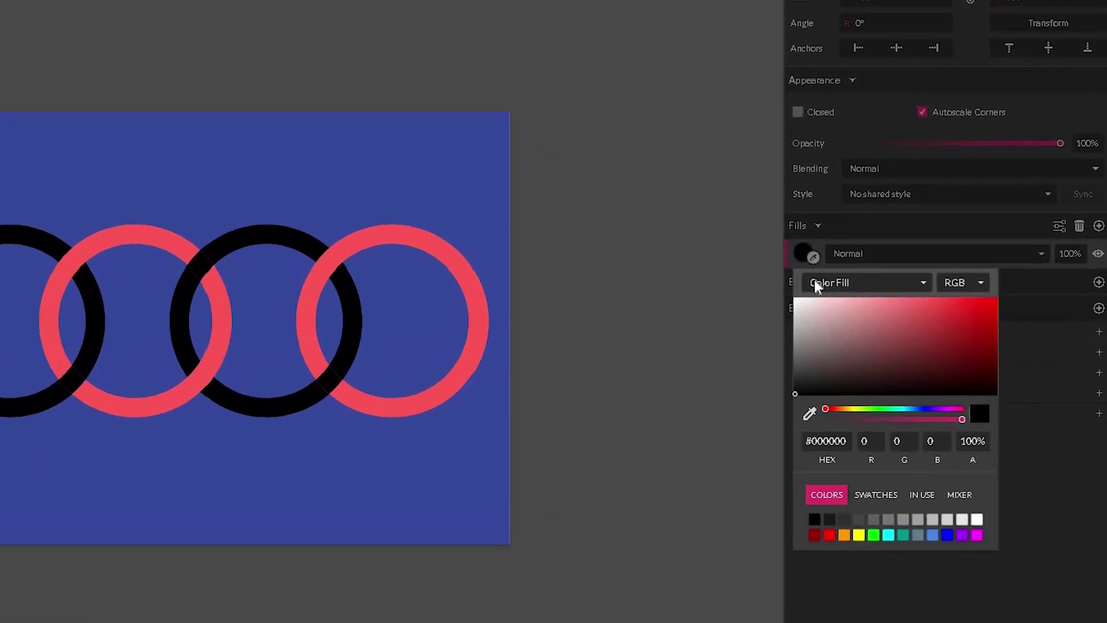
{"action": "left_click", "coordinate": [819, 283]}
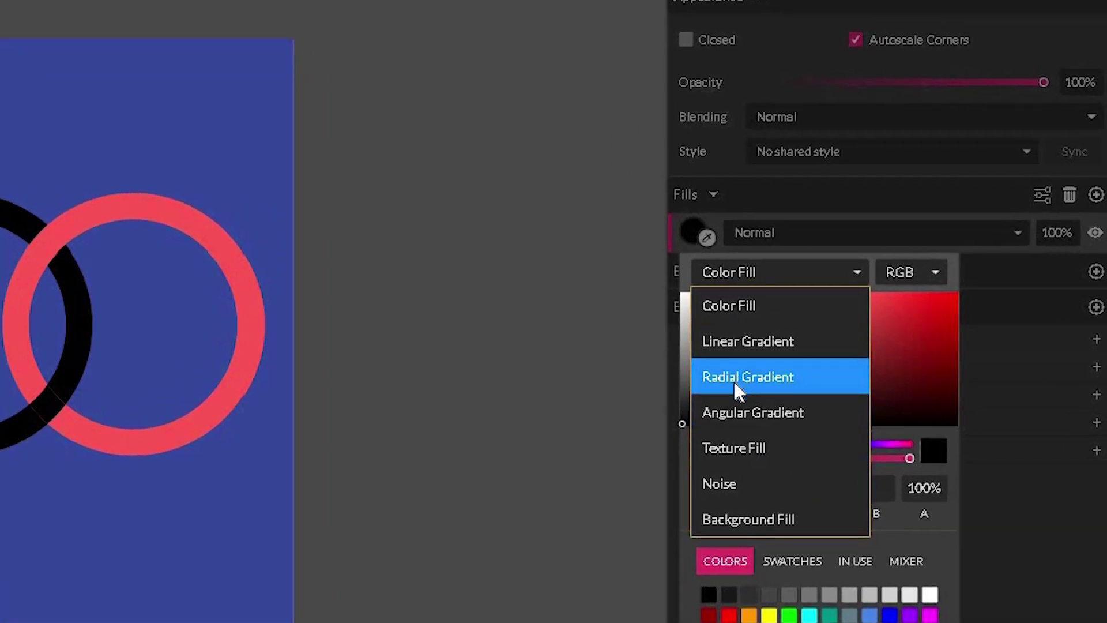
{"action": "left_click", "coordinate": [734, 392]}
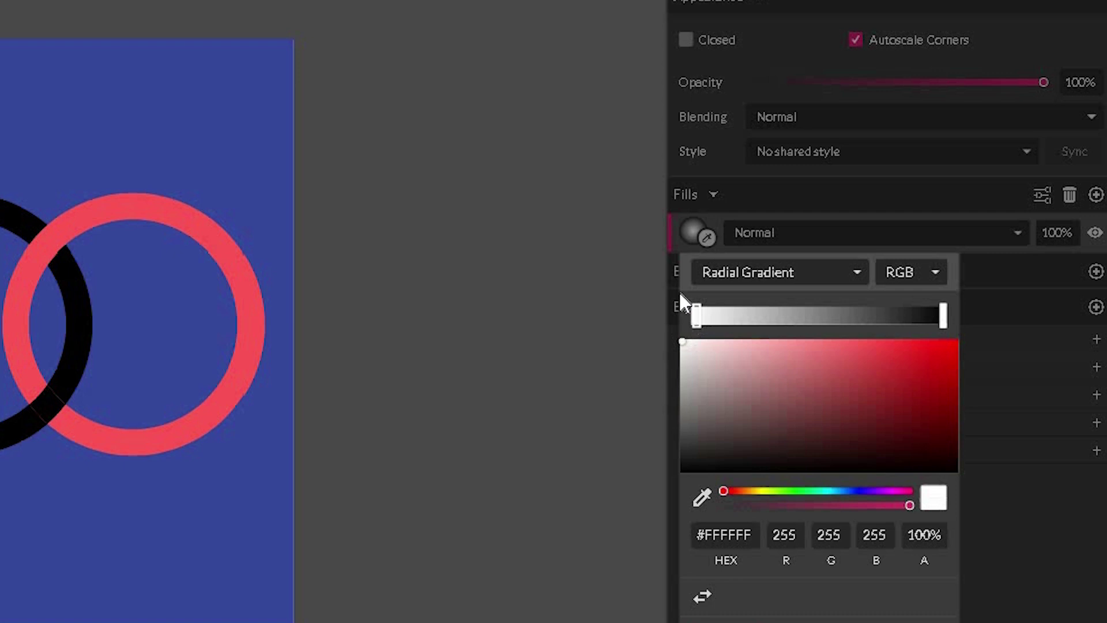
{"action": "left_click_drag", "start_coordinate": [828, 317], "coordinate": [1074, 303]}
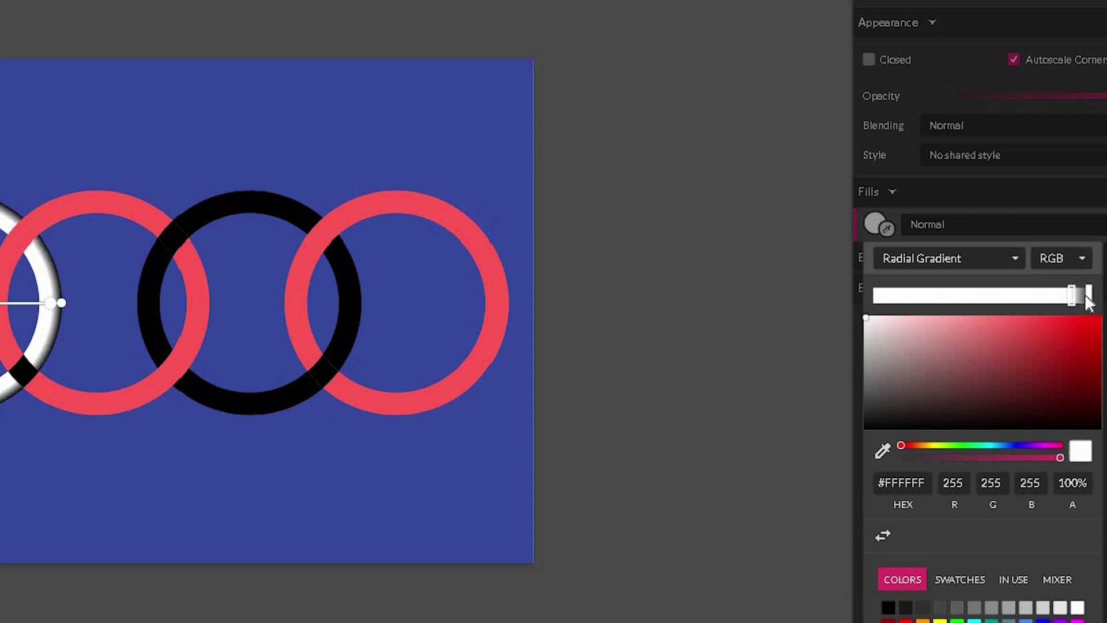
- Set the outer black stop of the first ring's gradient to #919191
{"action": "left_click", "coordinate": [1089, 297]}
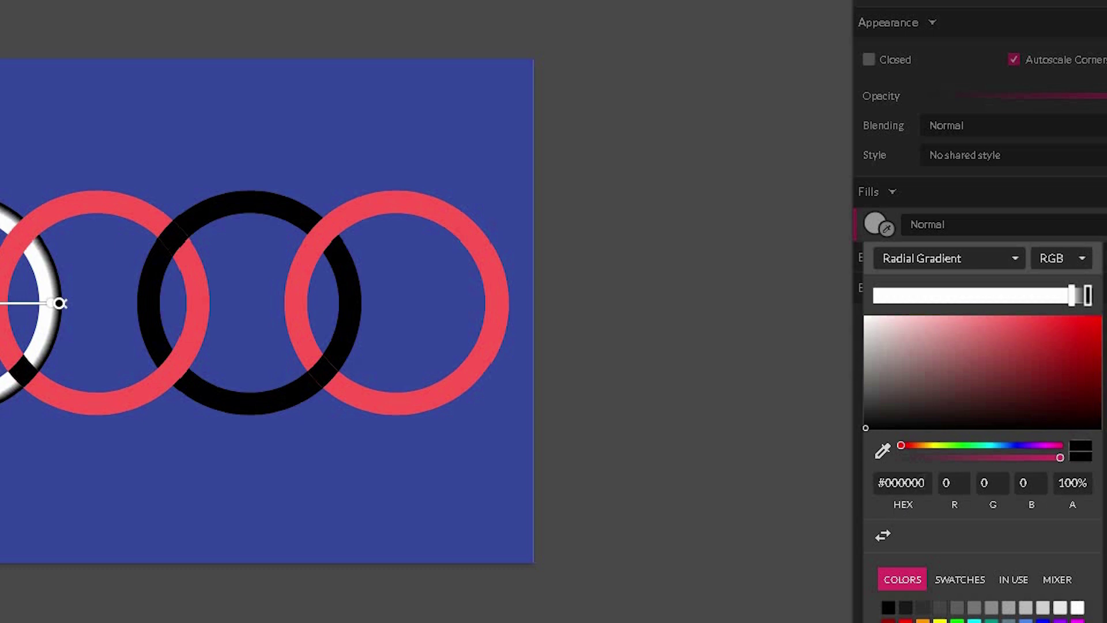
{"action": "left_click", "coordinate": [921, 484]}
{"action": "type", "text": "#91"}
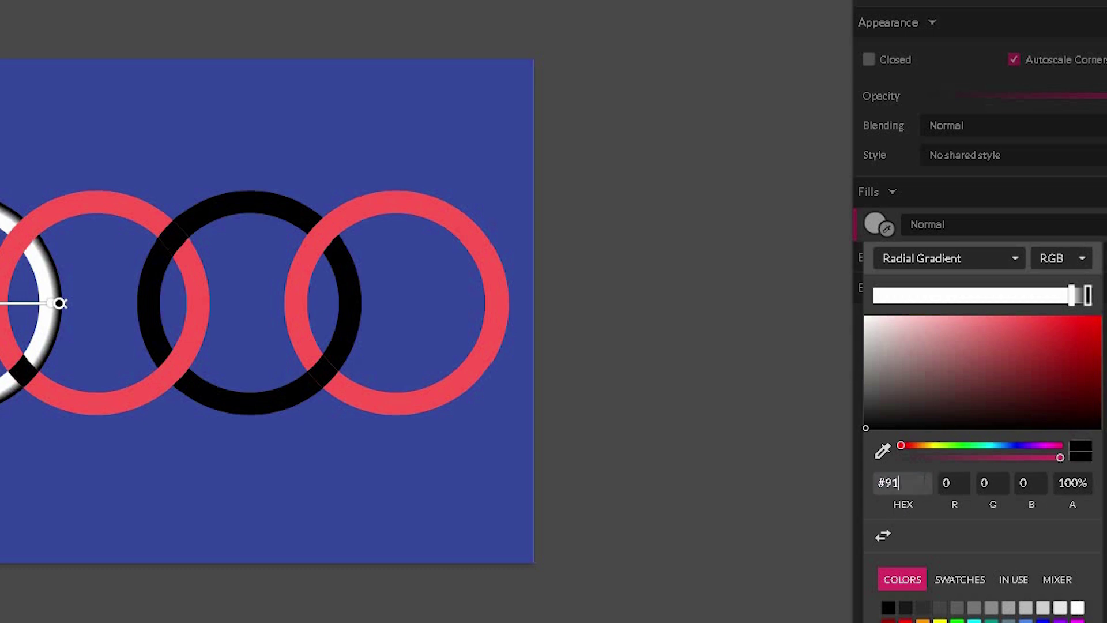
{"action": "type", "text": "9191"}
{"action": "key", "text": "Return"}
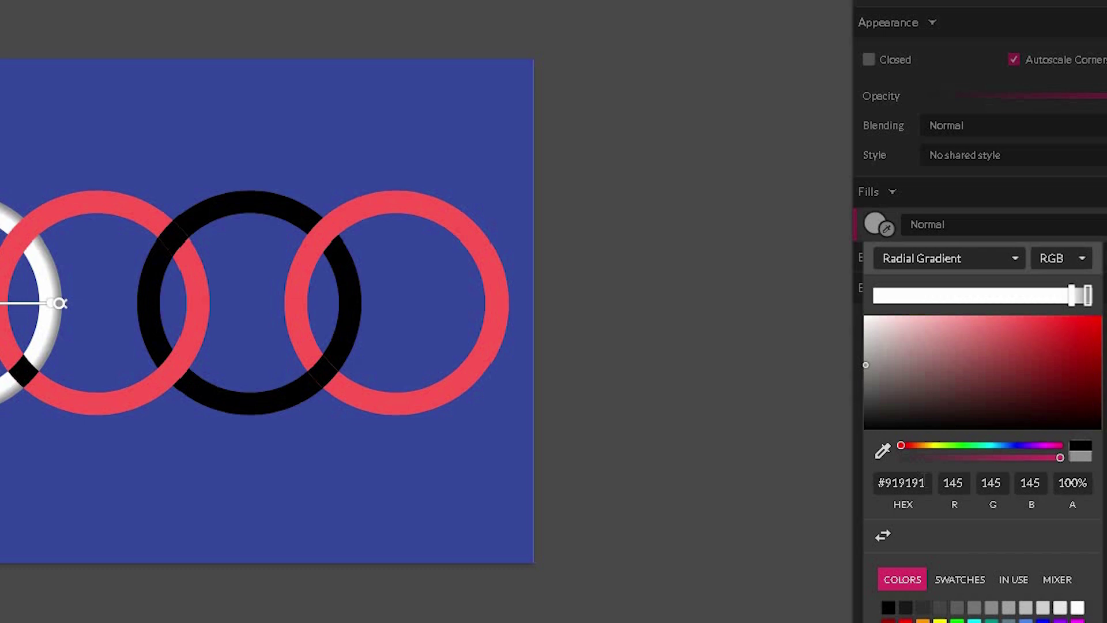
- Add another stop just inside the white one on the first ring's gradient and set the innermost stop to #D7D7D7
{"action": "key", "text": "ctrl+plus"}
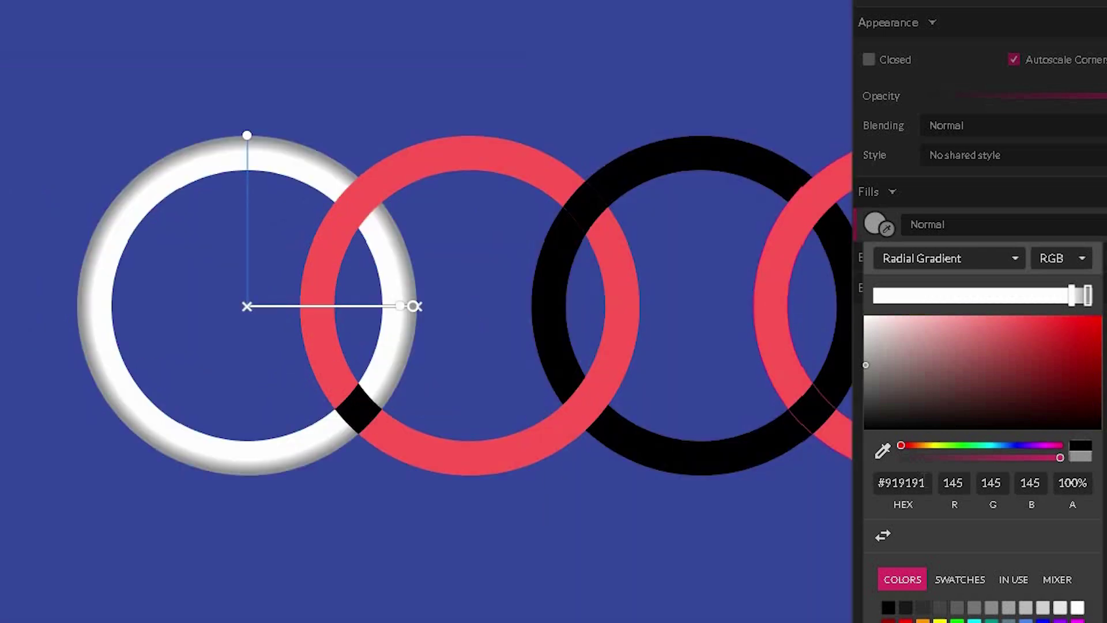
{"action": "left_click", "coordinate": [1064, 297]}
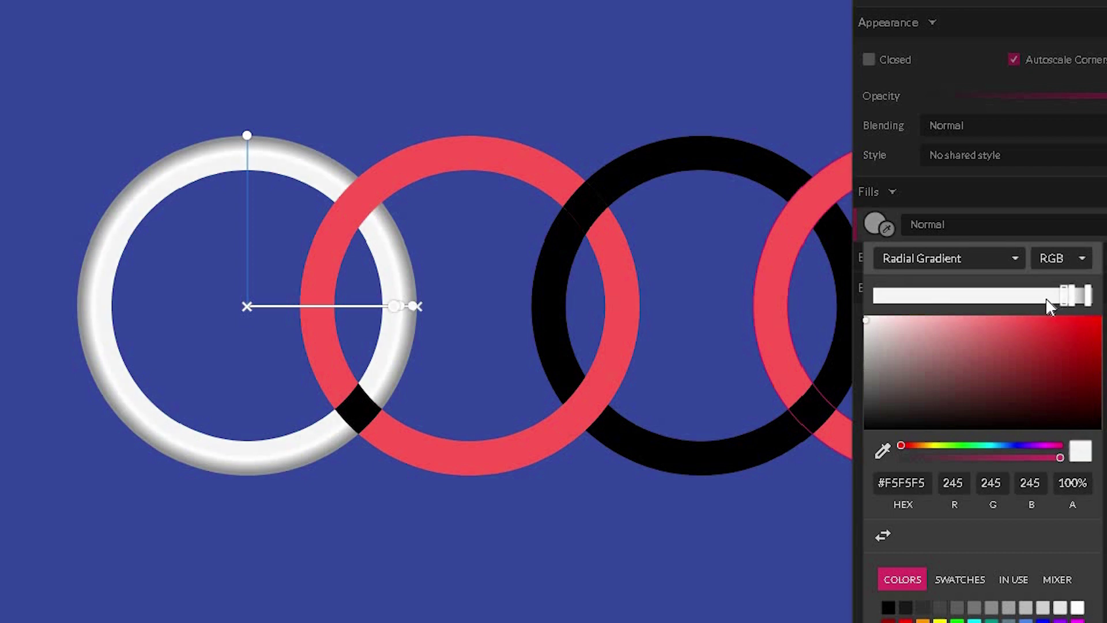
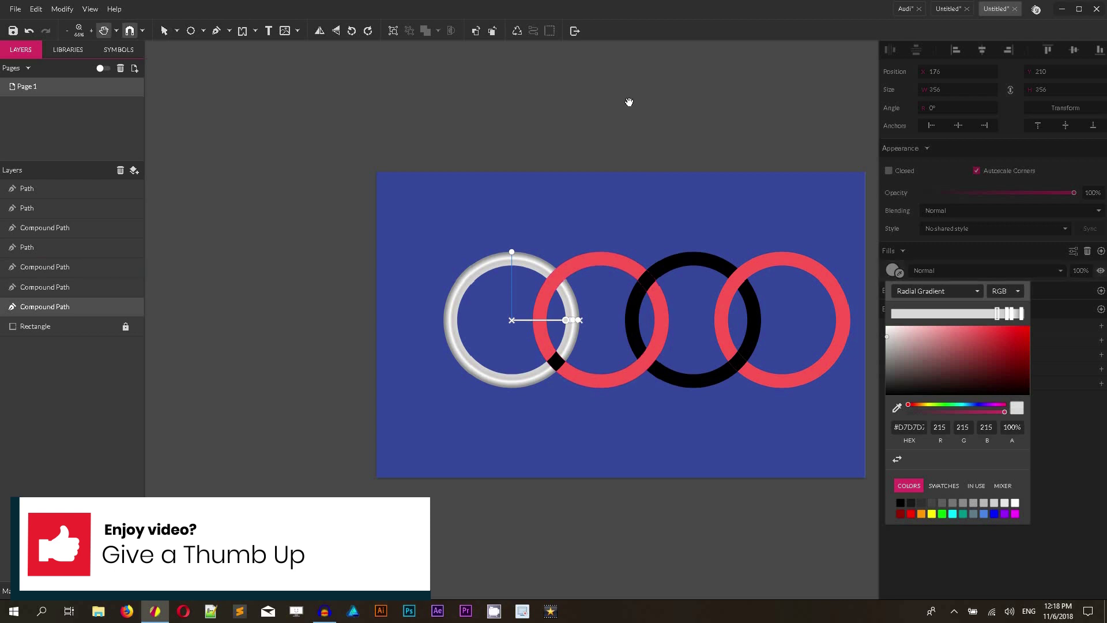
{"action": "key", "text": "v"}
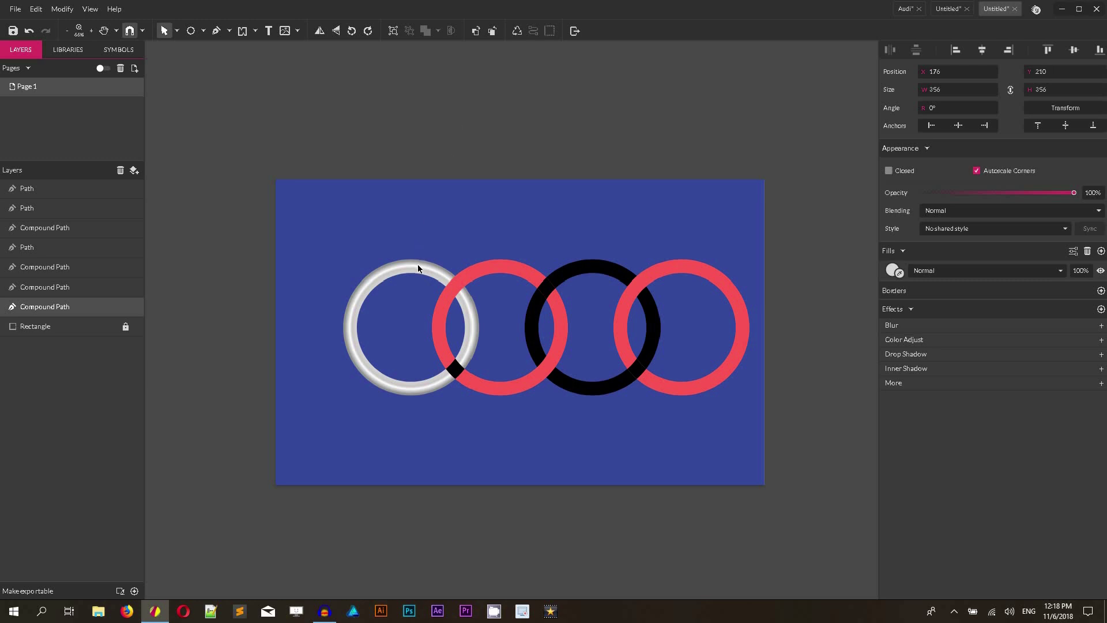
- Create a shared style named Metal from the first ring's gradient fill
{"action": "left_click", "coordinate": [75, 304]}
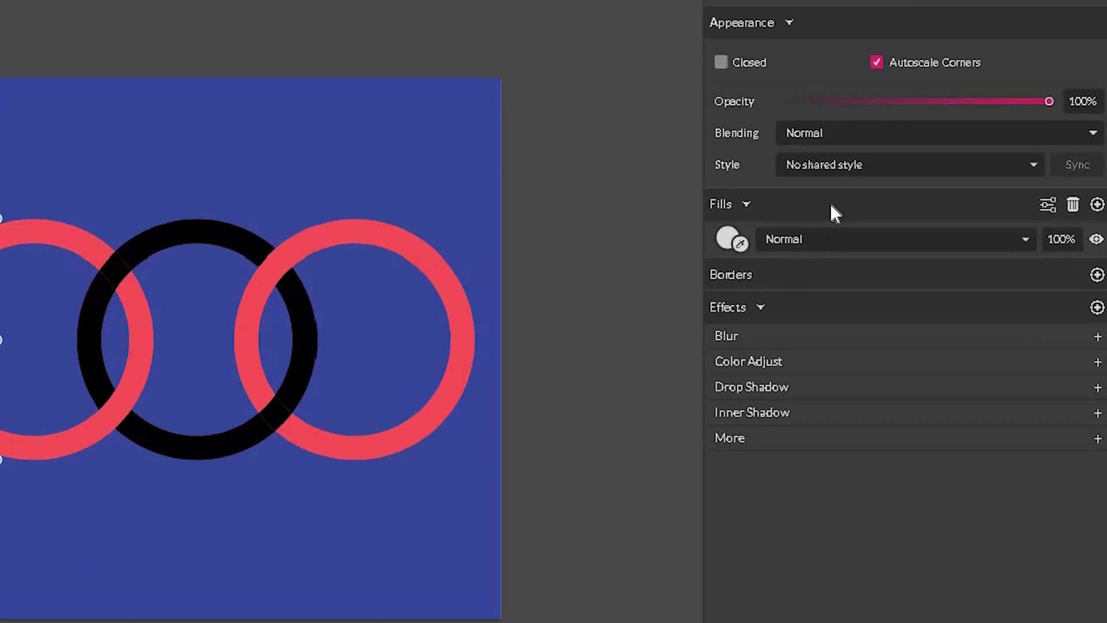
{"action": "left_click", "coordinate": [802, 162]}
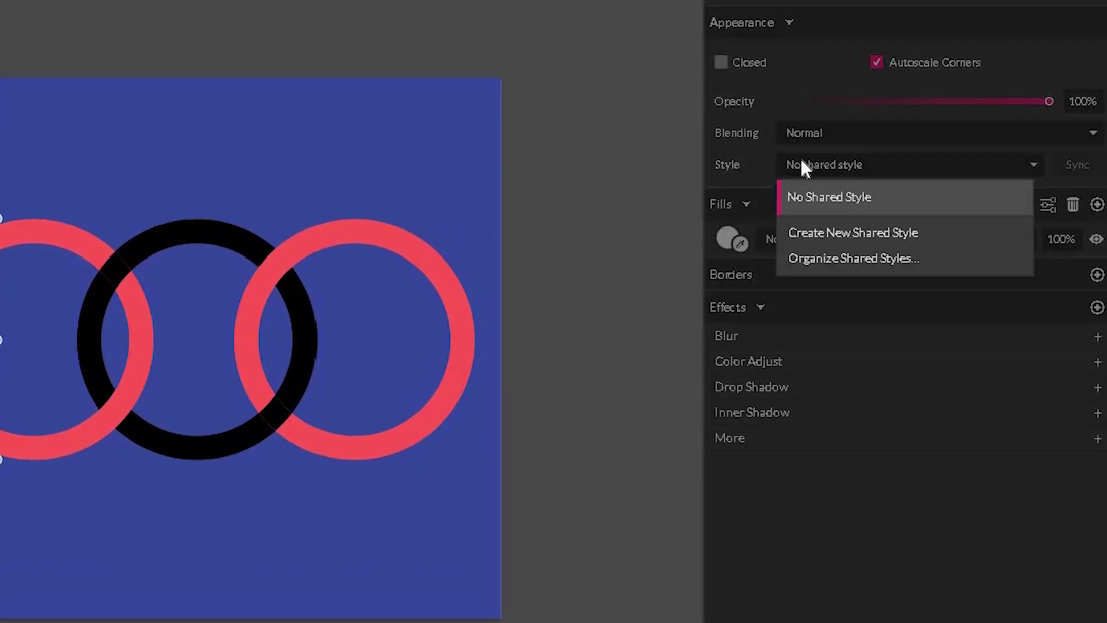
{"action": "left_click", "coordinate": [818, 233]}
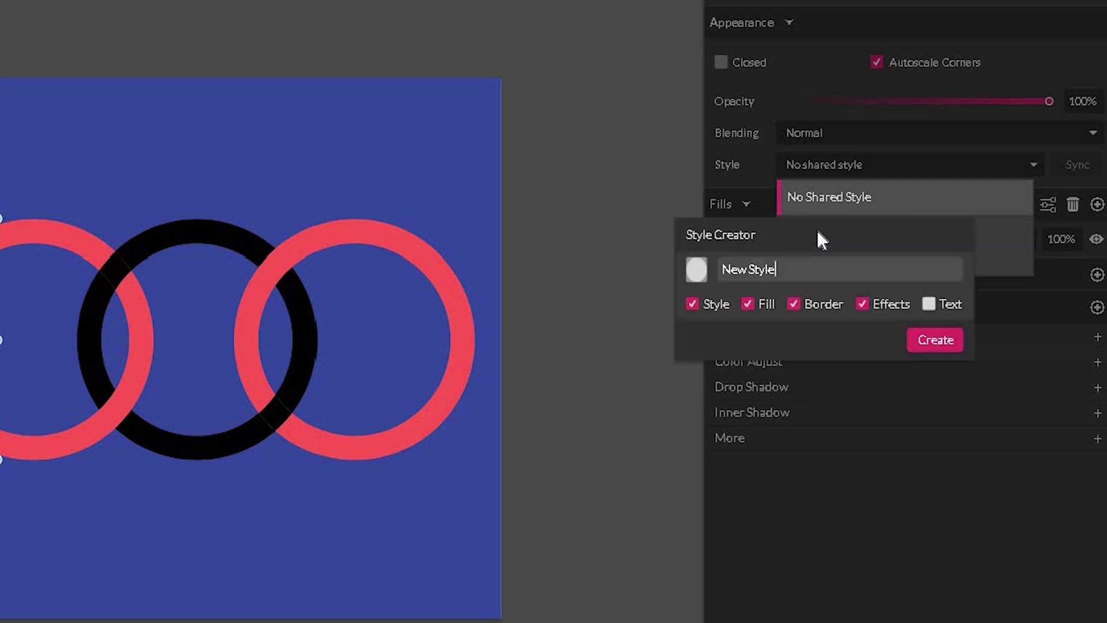
{"action": "key", "text": "BackSpace"}
{"action": "type", "text": "Mer"}
{"action": "key", "text": "BackSpace"}
{"action": "type", "text": "tal"}
{"action": "left_click", "coordinate": [942, 341]}
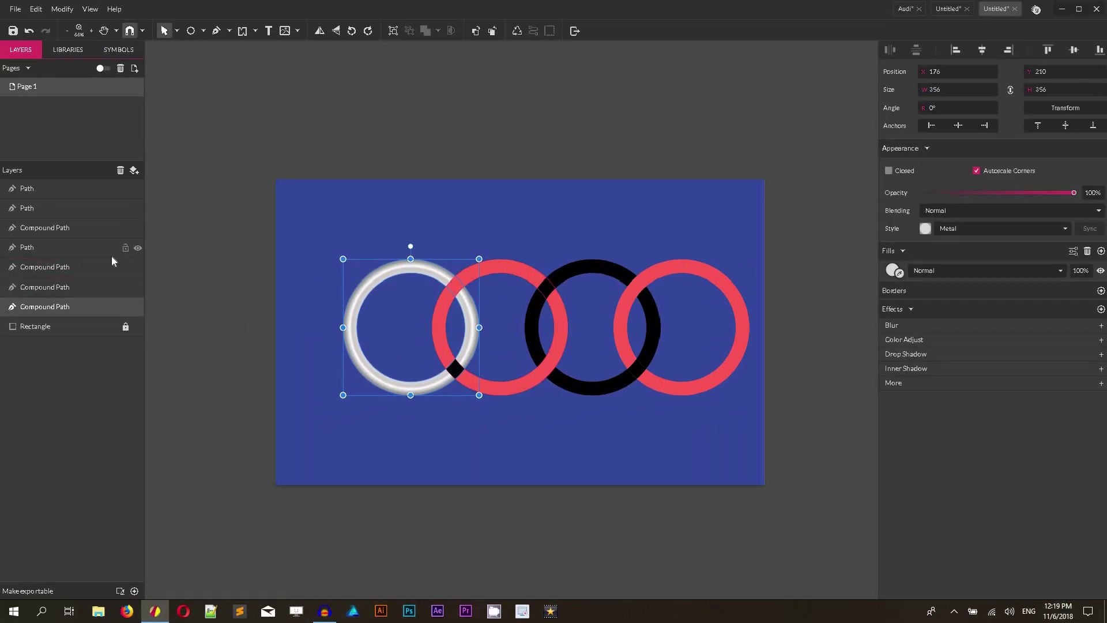
- Apply the Metal shared style to all the other rings and overlap patches, leaving the first ring out of the selection
{"action": "key", "text": "ctrl+a"}
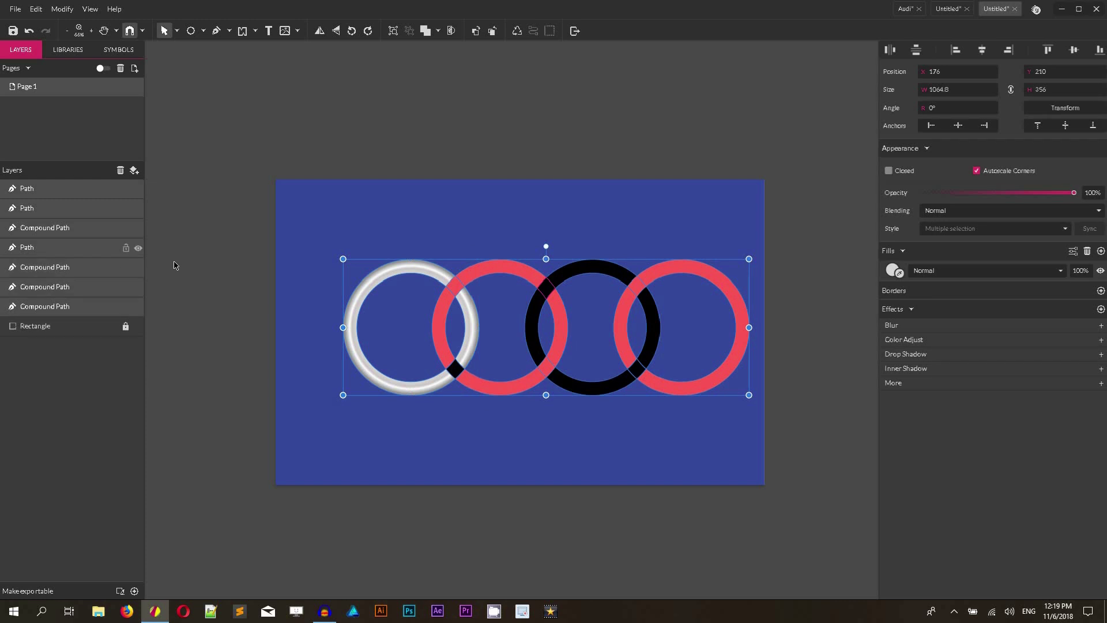
{"action": "left_click", "coordinate": [361, 294], "text": "shift"}
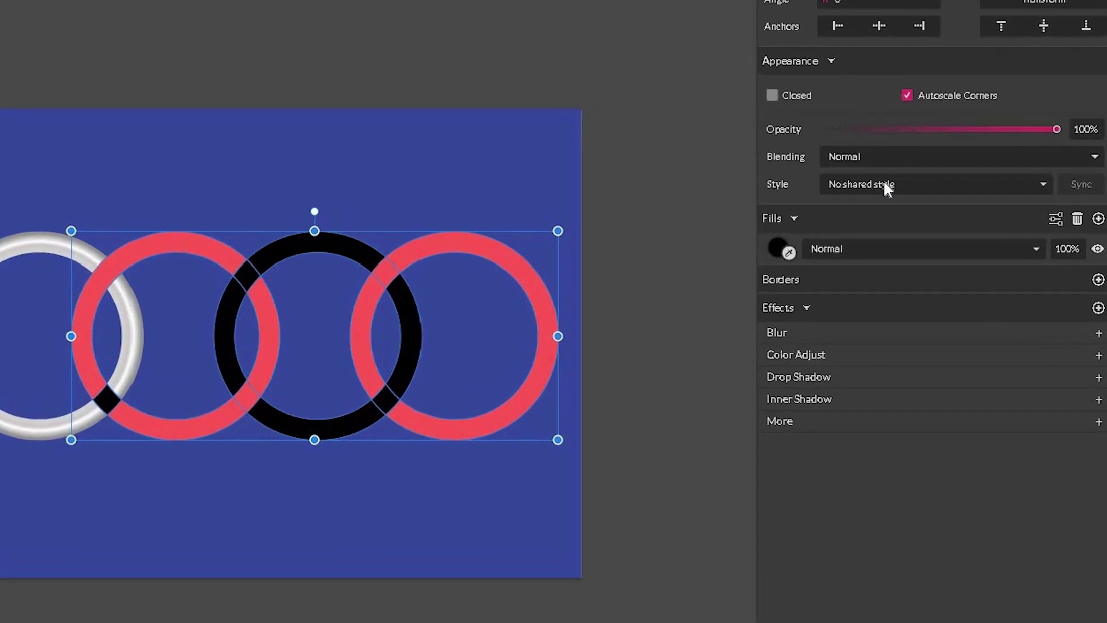
{"action": "left_click", "coordinate": [857, 166]}
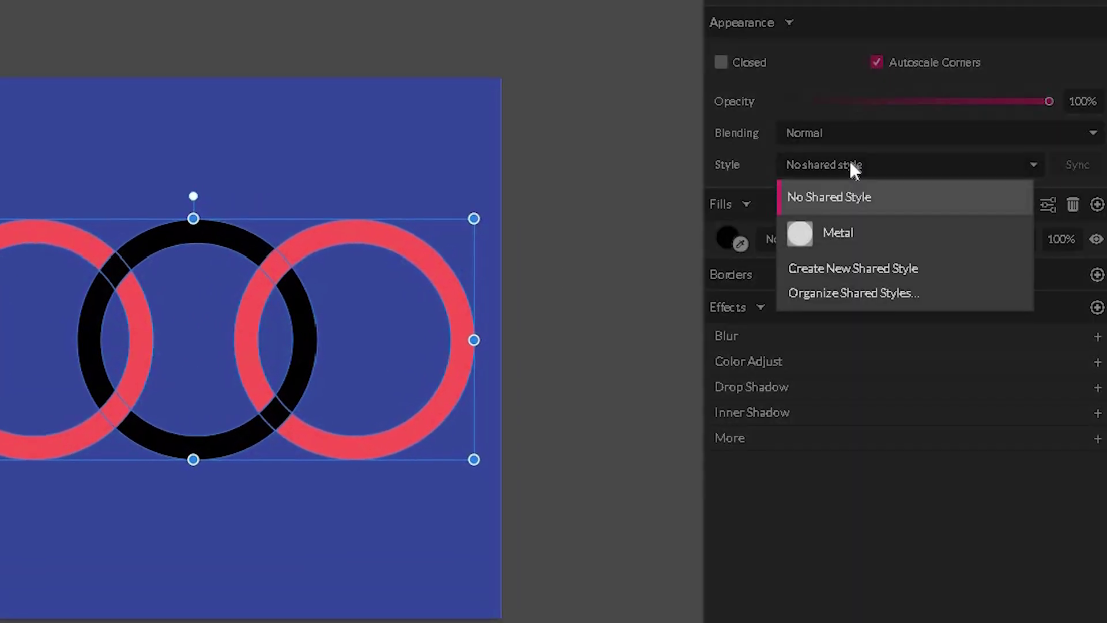
{"action": "left_click", "coordinate": [846, 234]}
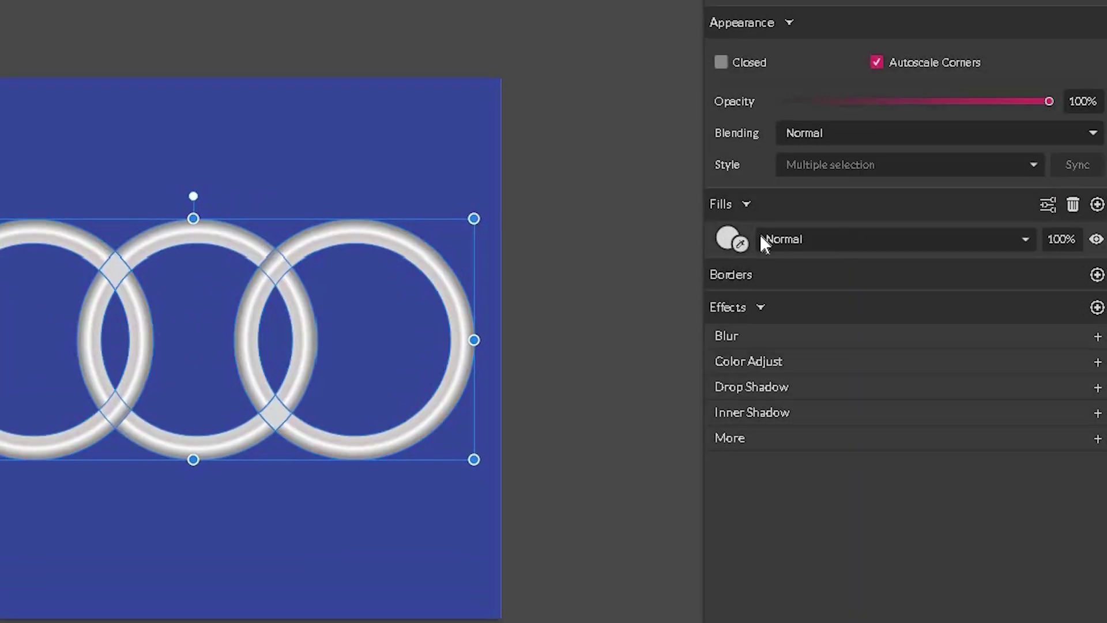
{"action": "left_click", "coordinate": [75, 75]}
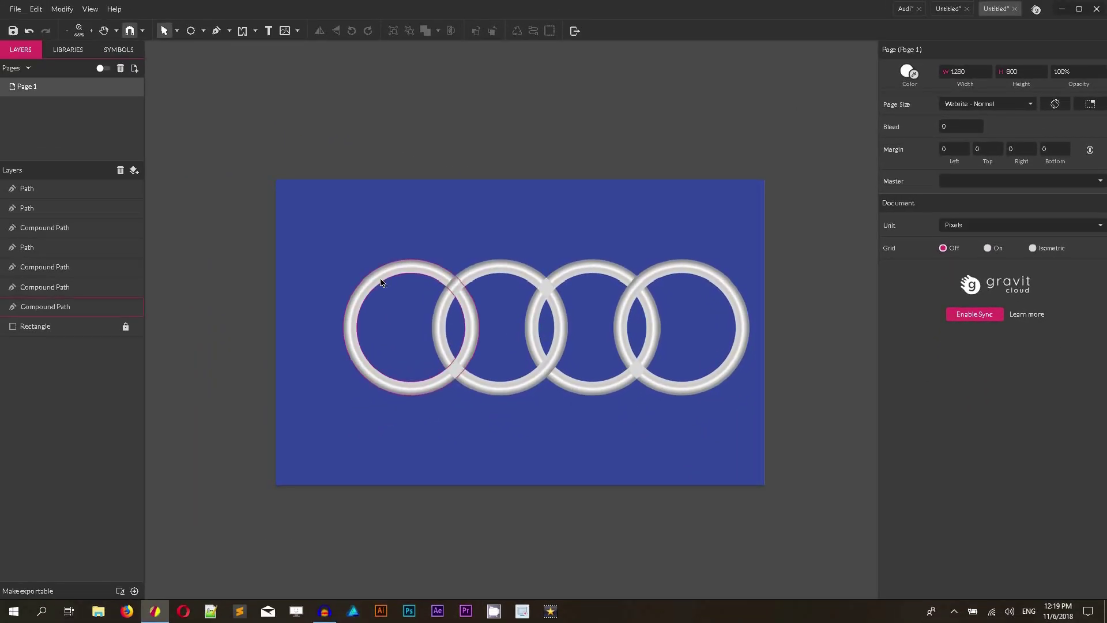
- Add a Color Adjust effect to the first ring with brightness -20, contrast 35 and saturation 20, and sync it to the Metal style
{"action": "left_click", "coordinate": [383, 281]}
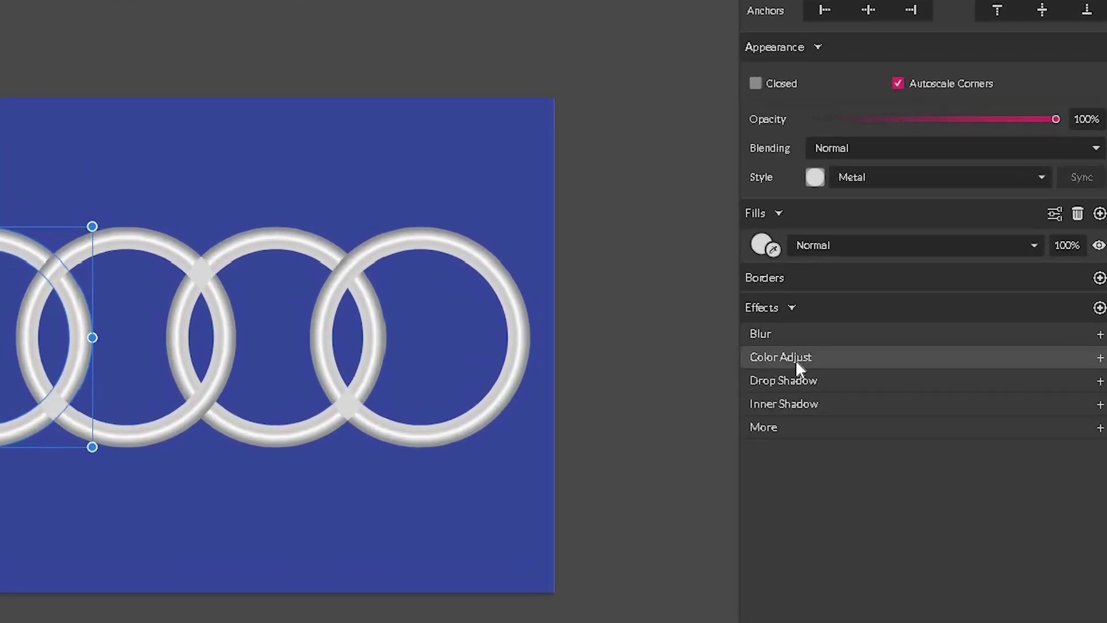
{"action": "left_click", "coordinate": [794, 359]}
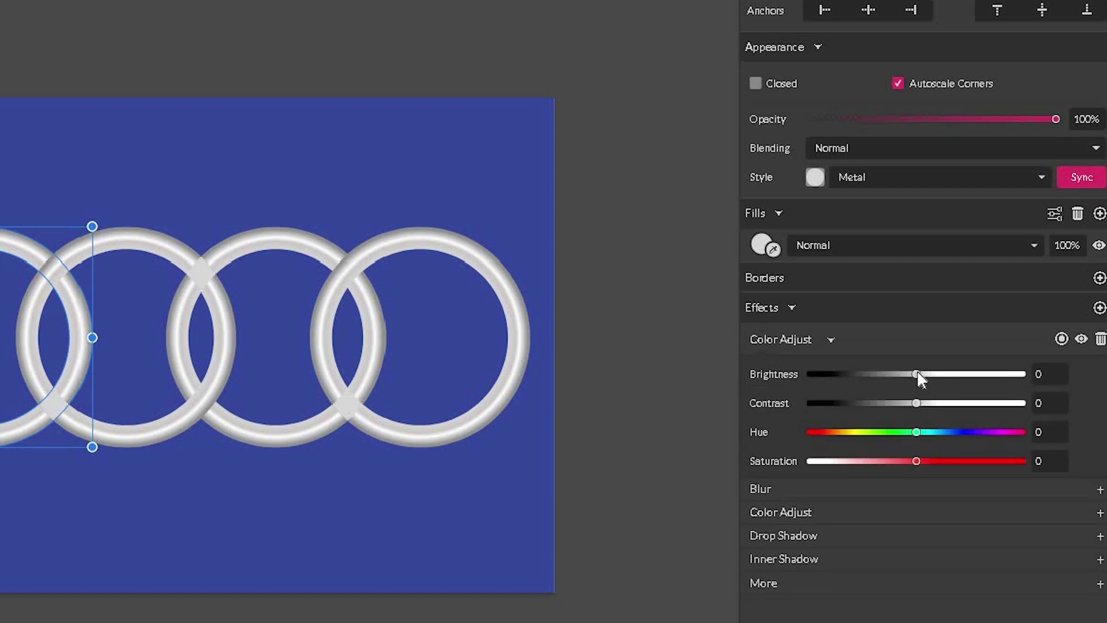
{"action": "left_click_drag", "start_coordinate": [917, 374], "coordinate": [897, 376]}
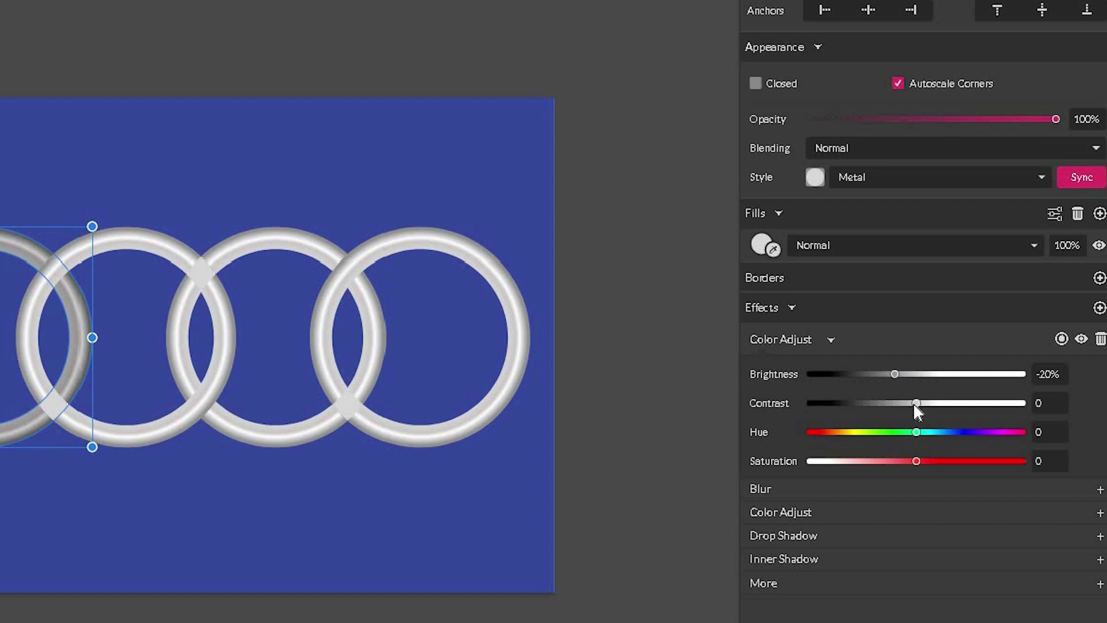
{"action": "left_click_drag", "start_coordinate": [915, 404], "coordinate": [954, 403]}
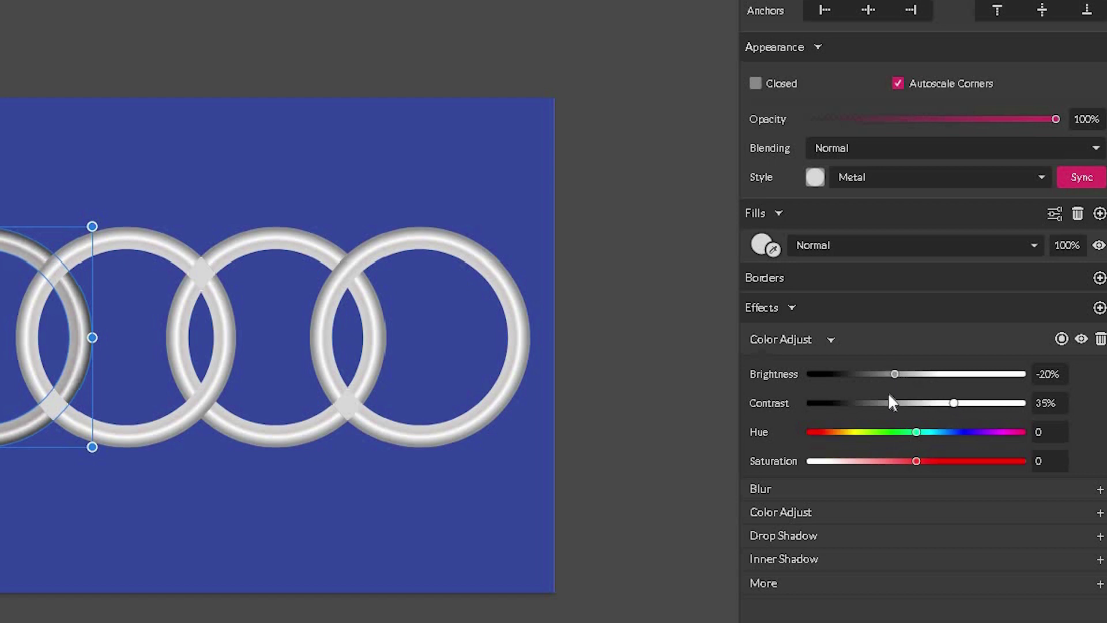
{"action": "left_click_drag", "start_coordinate": [917, 462], "coordinate": [938, 460]}
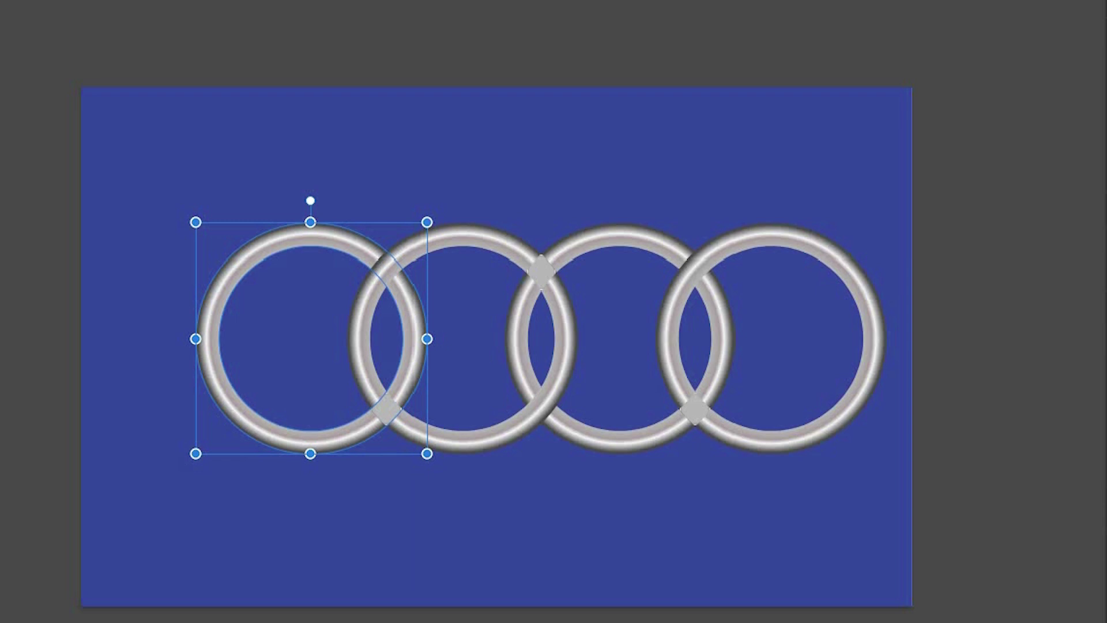
- Change the fill of the lower diamond patch between the first and second rings to a linear gradient
{"action": "scroll", "coordinate": [178, 347], "scroll_direction": "up", "scroll_amount": 4}
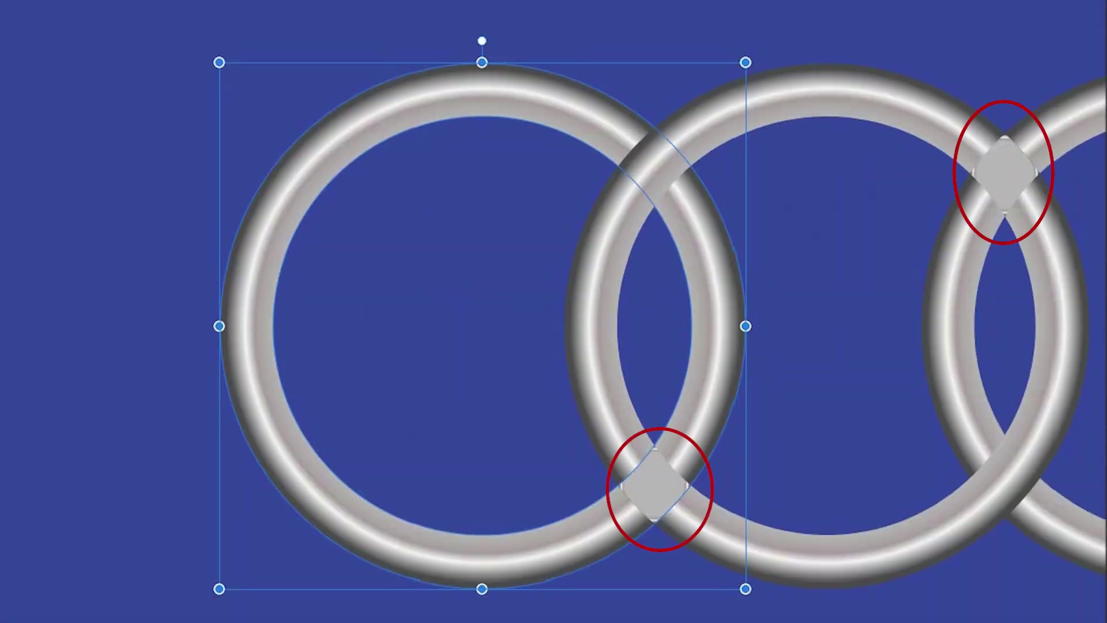
{"action": "mouse_move", "coordinate": [794, 329]}
{"action": "left_mouse_down"}
{"action": "mouse_move", "coordinate": [433, 329]}
{"action": "mouse_move", "coordinate": [402, 357]}
{"action": "left_mouse_up"}
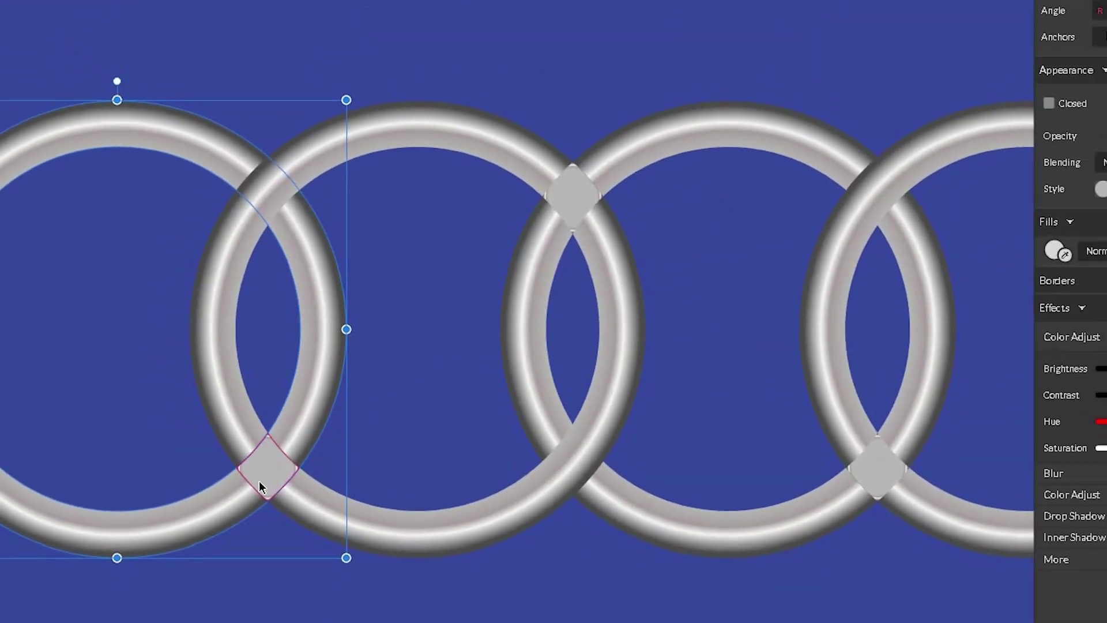
{"action": "left_click", "coordinate": [221, 507]}
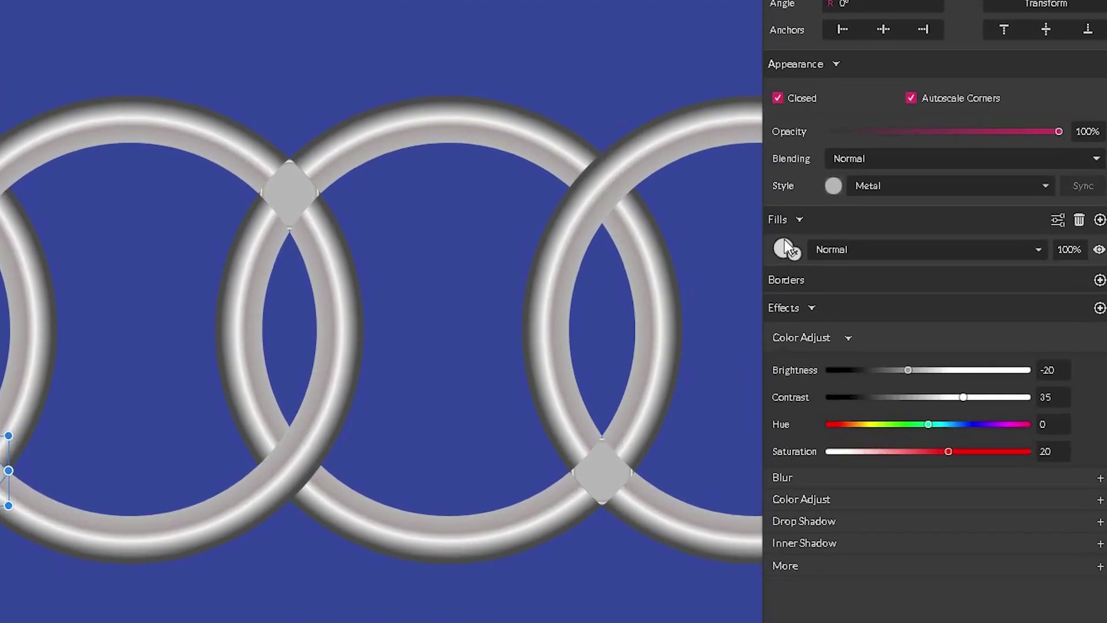
{"action": "left_click", "coordinate": [893, 267]}
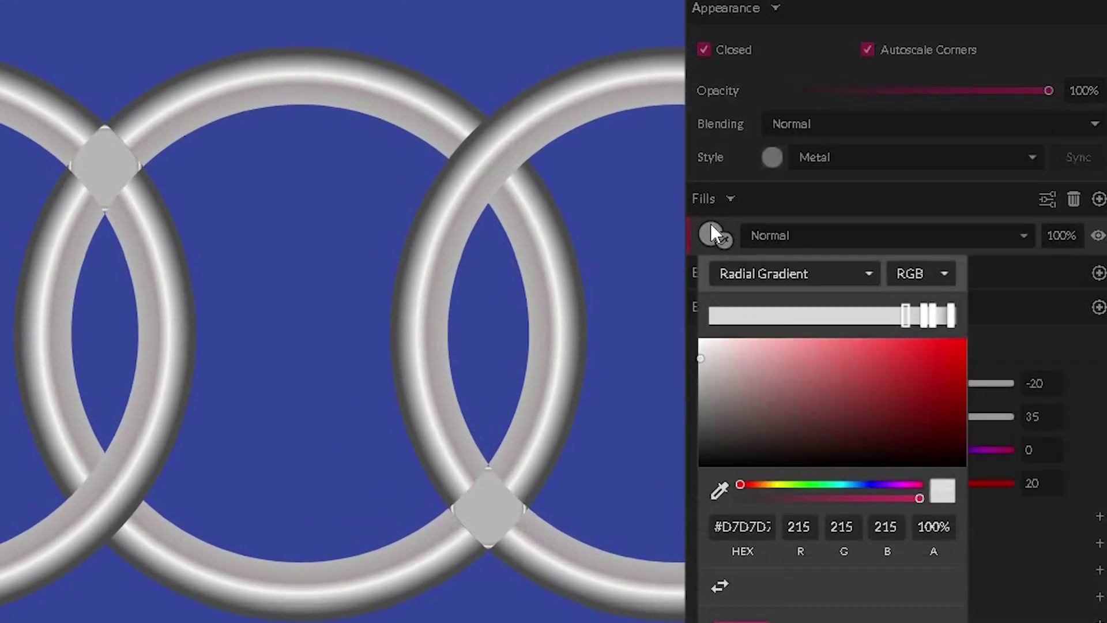
{"action": "left_click", "coordinate": [753, 274]}
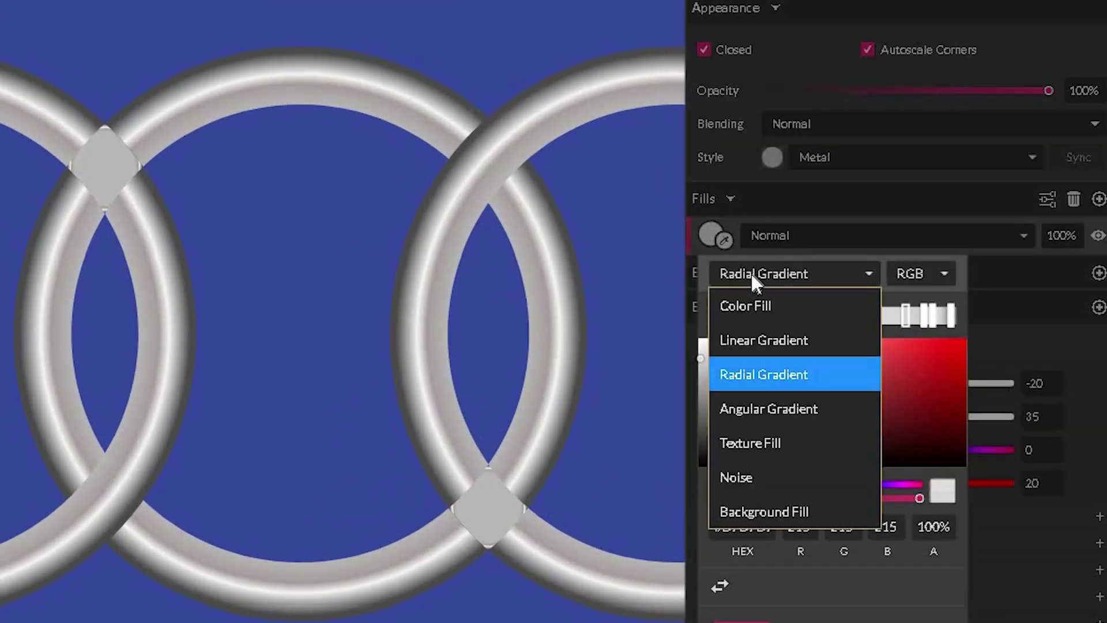
{"action": "left_click", "coordinate": [753, 345]}
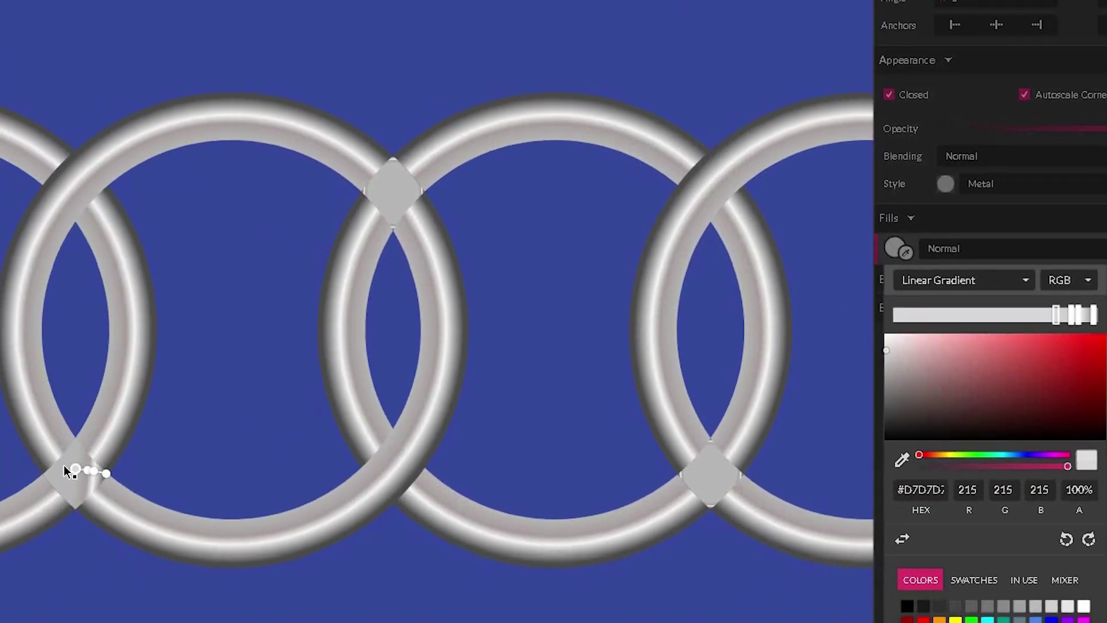
- Angle the diamond patch's linear gradient diagonally across the ring and adjust its ends and stops to match the ring's shading
{"action": "mouse_move", "coordinate": [64, 465]}
{"action": "left_mouse_down"}
{"action": "mouse_move", "coordinate": [100, 494]}
{"action": "mouse_move", "coordinate": [92, 501]}
{"action": "left_mouse_up"}
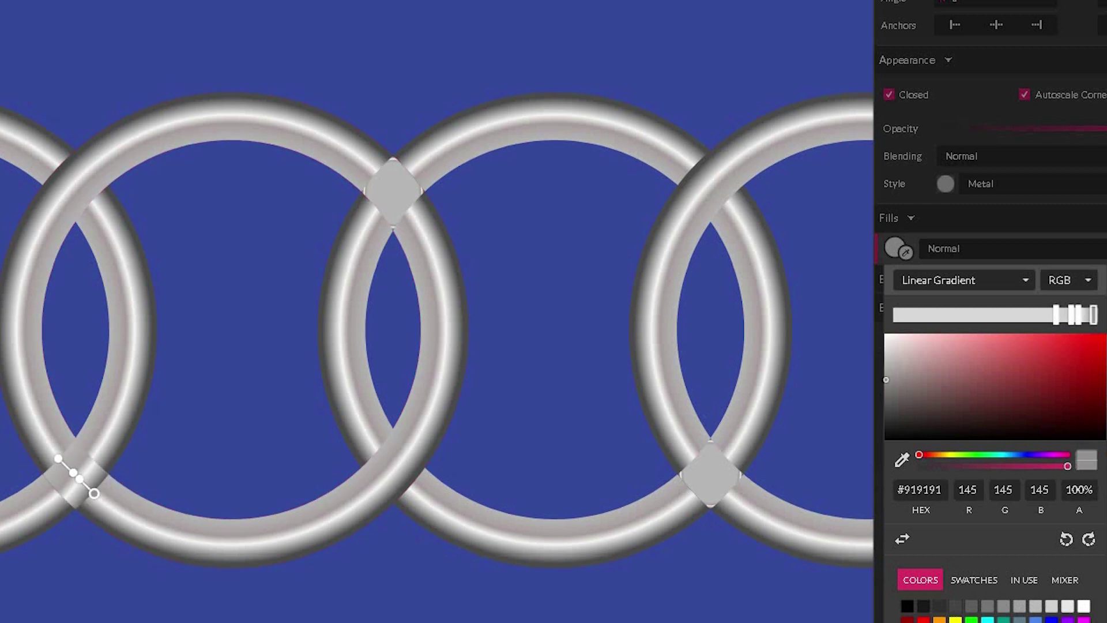
{"action": "key", "text": "ctrl+plus"}
{"action": "key", "text": "ctrl+plus"}
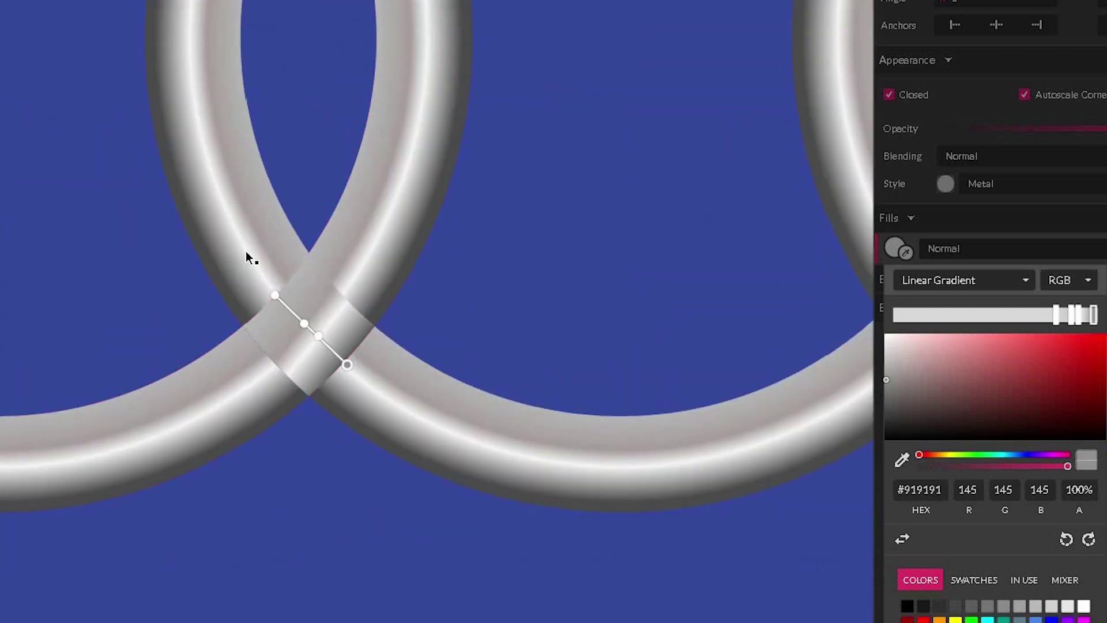
{"action": "left_click_drag", "start_coordinate": [276, 294], "coordinate": [312, 330]}
{"action": "left_click_drag", "start_coordinate": [345, 363], "coordinate": [304, 312]}
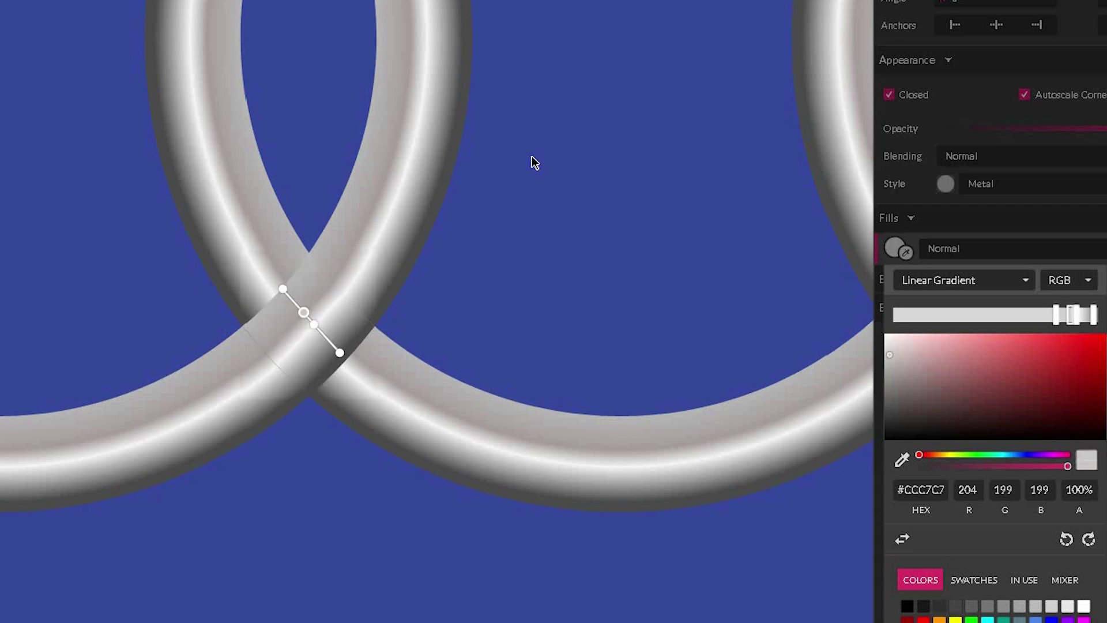
- Save the look of the lower diamond patch between the first and second rings as a new shared style named Part
{"action": "key", "text": "ctrl+minus"}
{"action": "key", "text": "ctrl+minus"}
{"action": "key", "text": "ctrl+minus"}
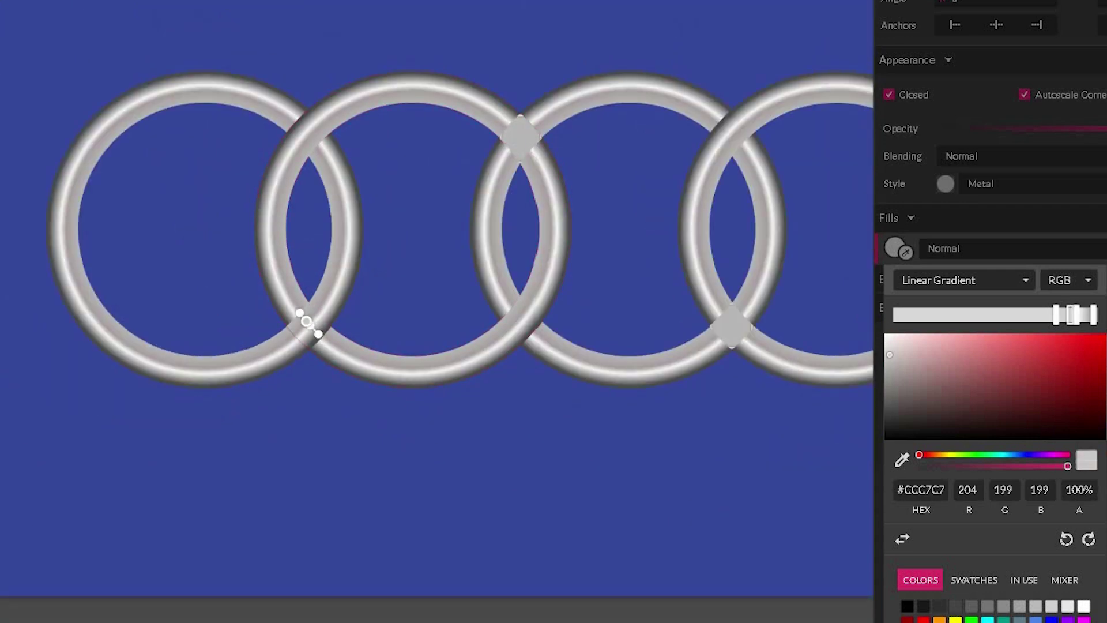
{"action": "key", "text": "Escape"}
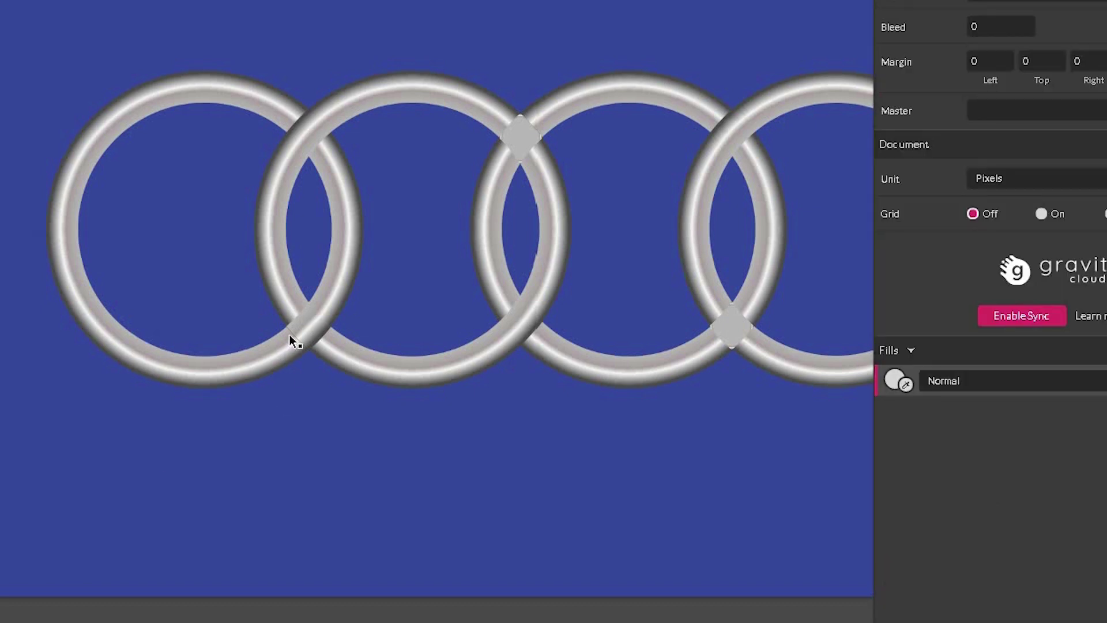
{"action": "left_click", "coordinate": [314, 334]}
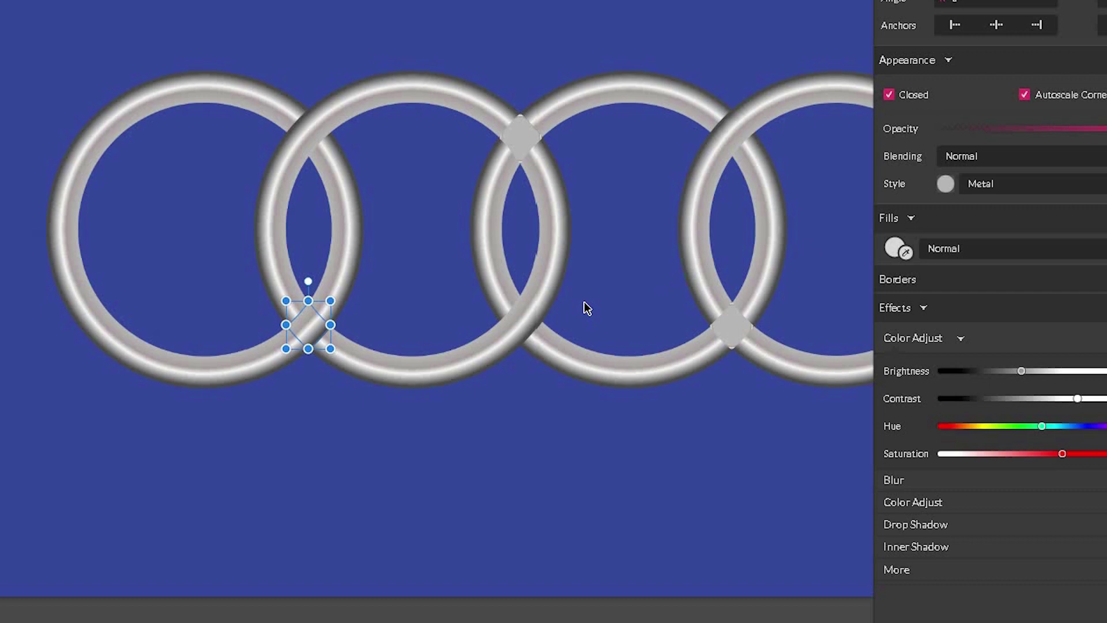
{"action": "left_click", "coordinate": [995, 185]}
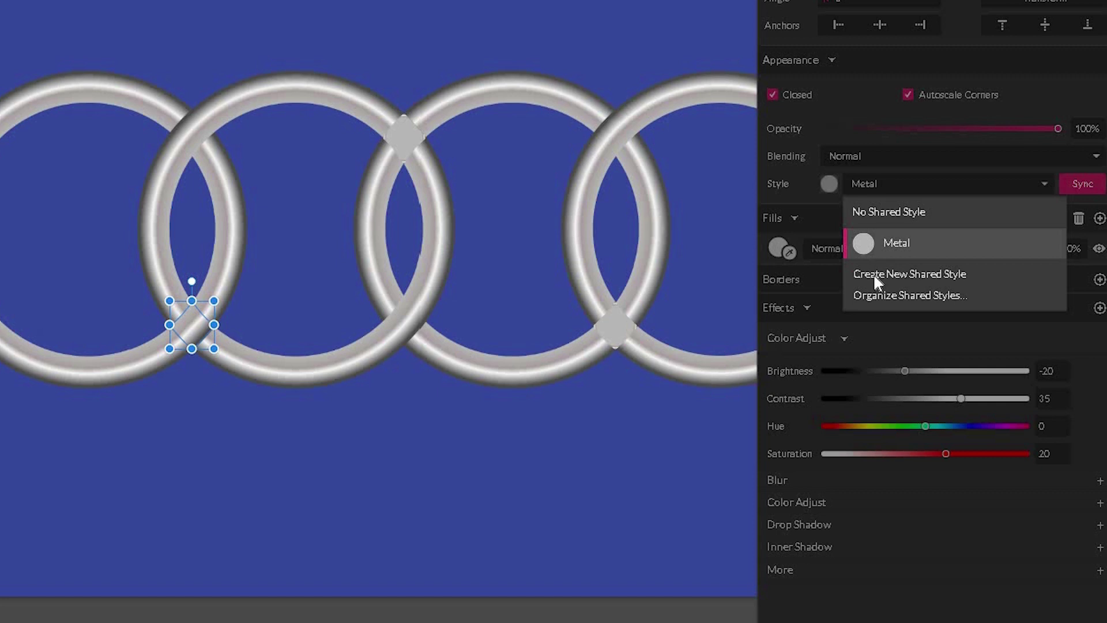
{"action": "left_click", "coordinate": [874, 275]}
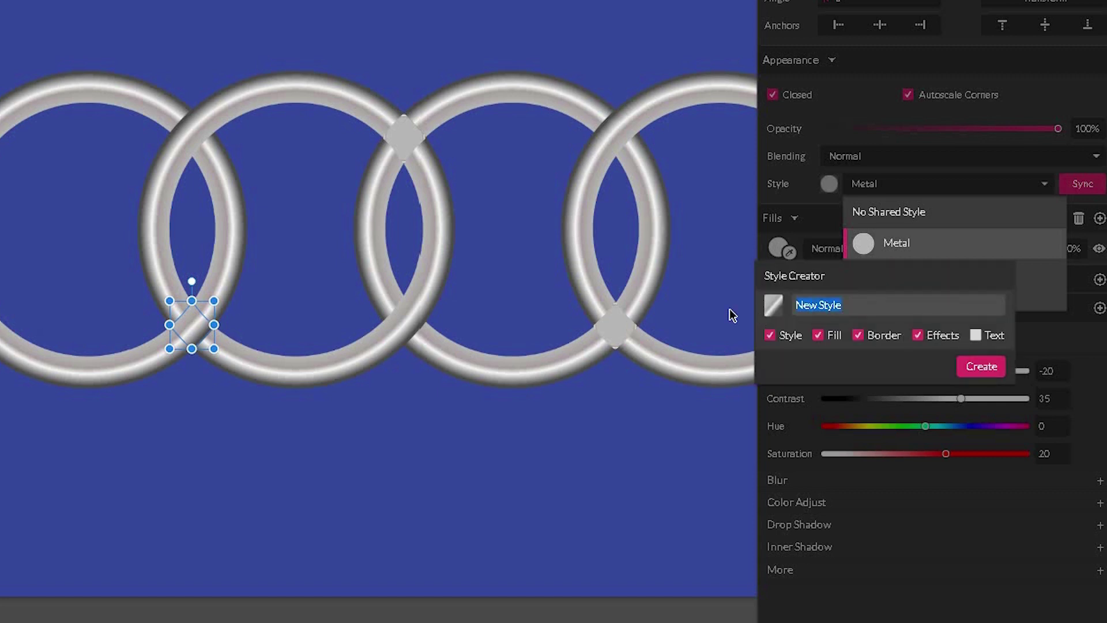
{"action": "key", "text": "BackSpace"}
{"action": "type", "text": "Part"}
{"action": "left_click", "coordinate": [1001, 370]}
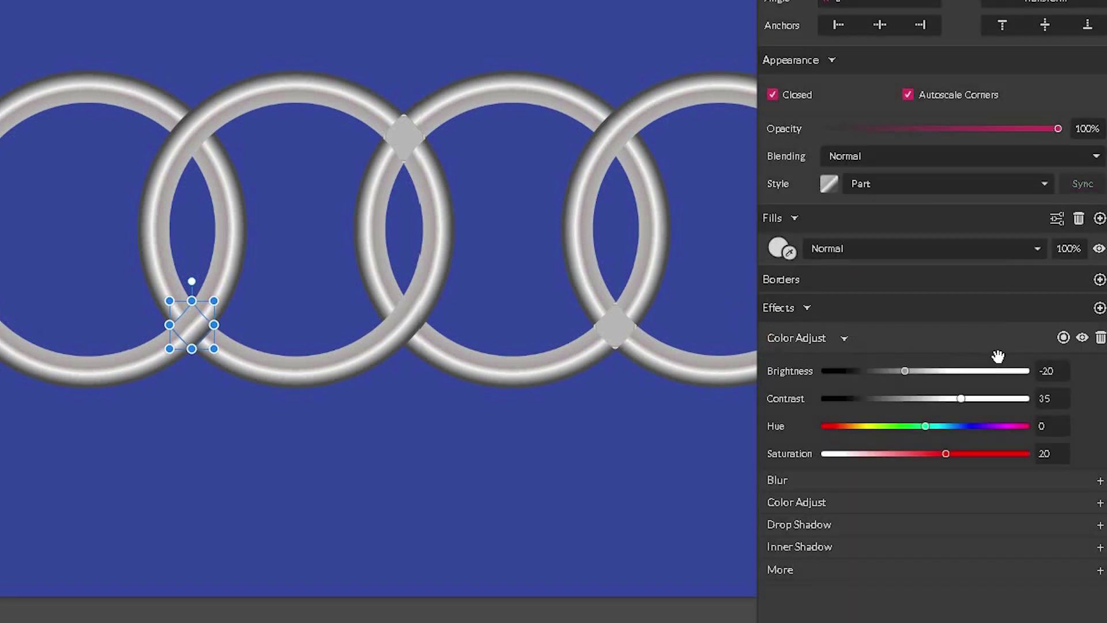
- Apply the Part shared style to the lower patch between the third and fourth rings and the upper patch between the second and third rings
{"action": "left_click", "coordinate": [413, 145]}
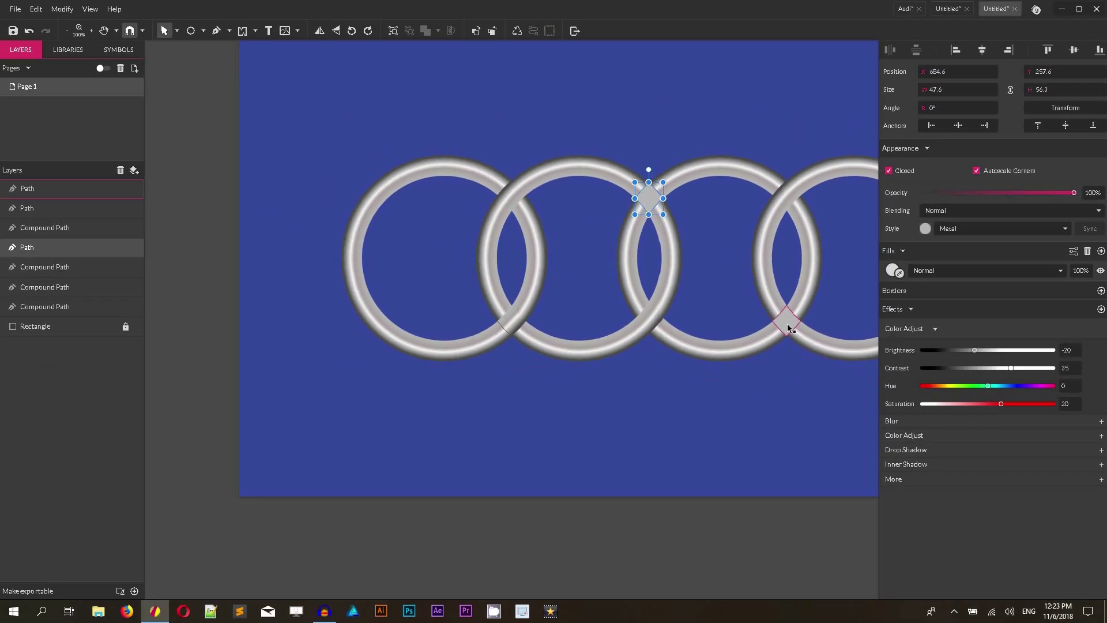
{"action": "left_click", "coordinate": [616, 330], "text": "shift"}
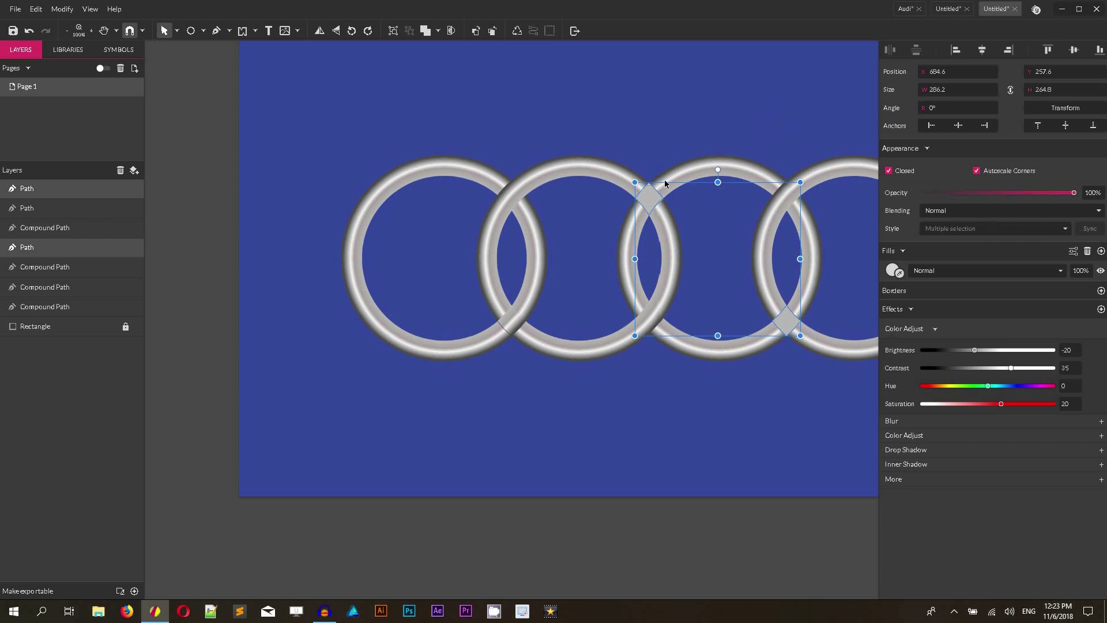
{"action": "left_click", "coordinate": [738, 254]}
{"action": "left_click", "coordinate": [784, 321]}
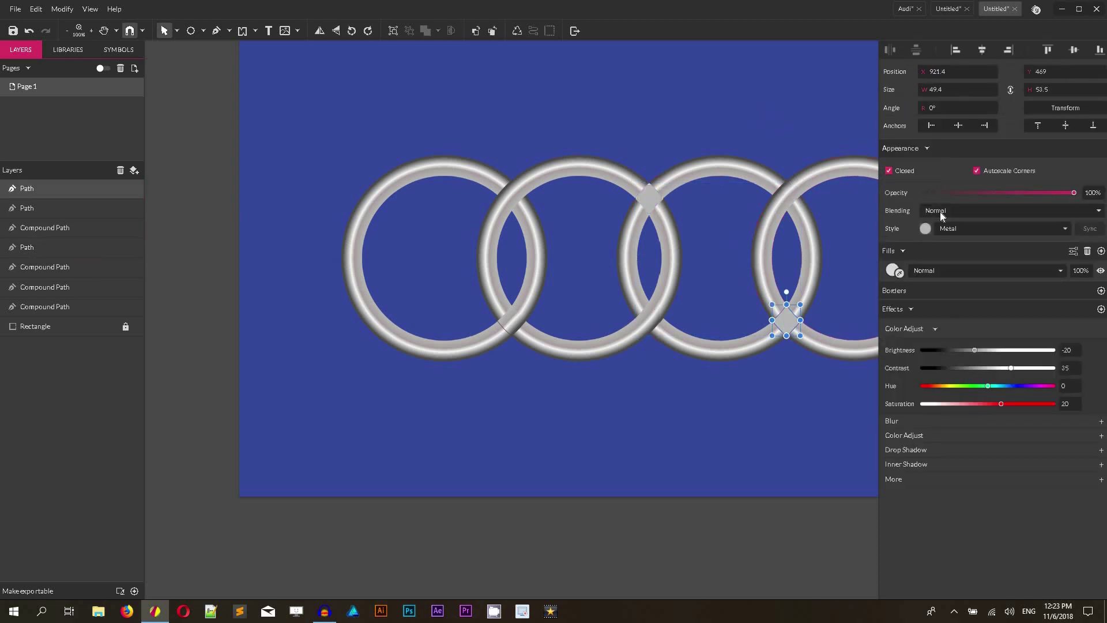
{"action": "left_click", "coordinate": [1000, 228]}
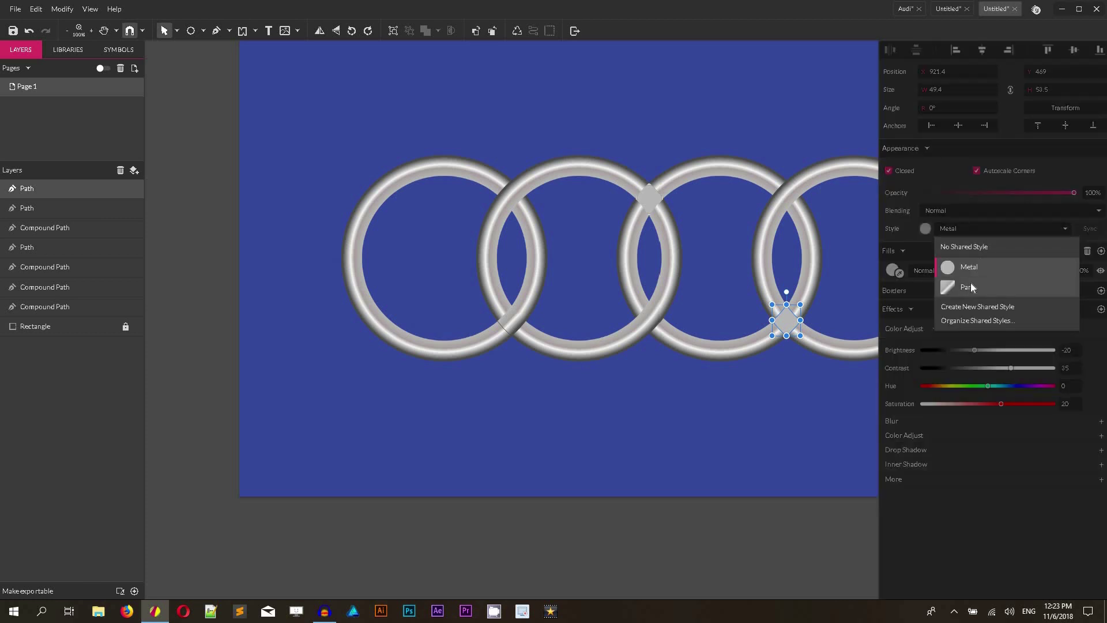
{"action": "left_click", "coordinate": [973, 283]}
{"action": "left_click", "coordinate": [760, 396]}
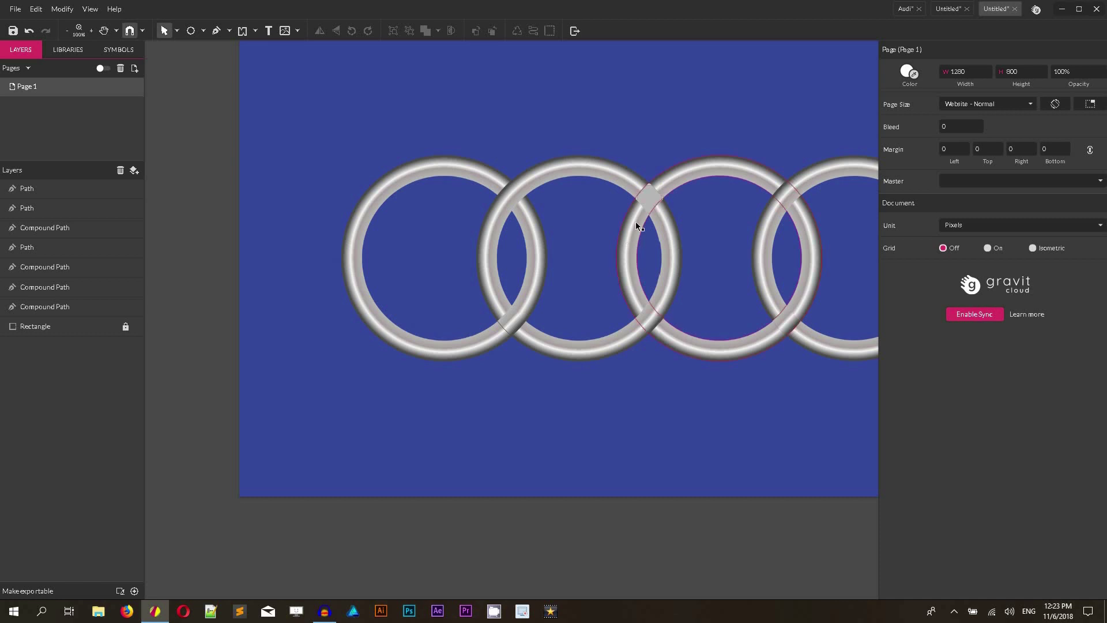
{"action": "left_click", "coordinate": [648, 194]}
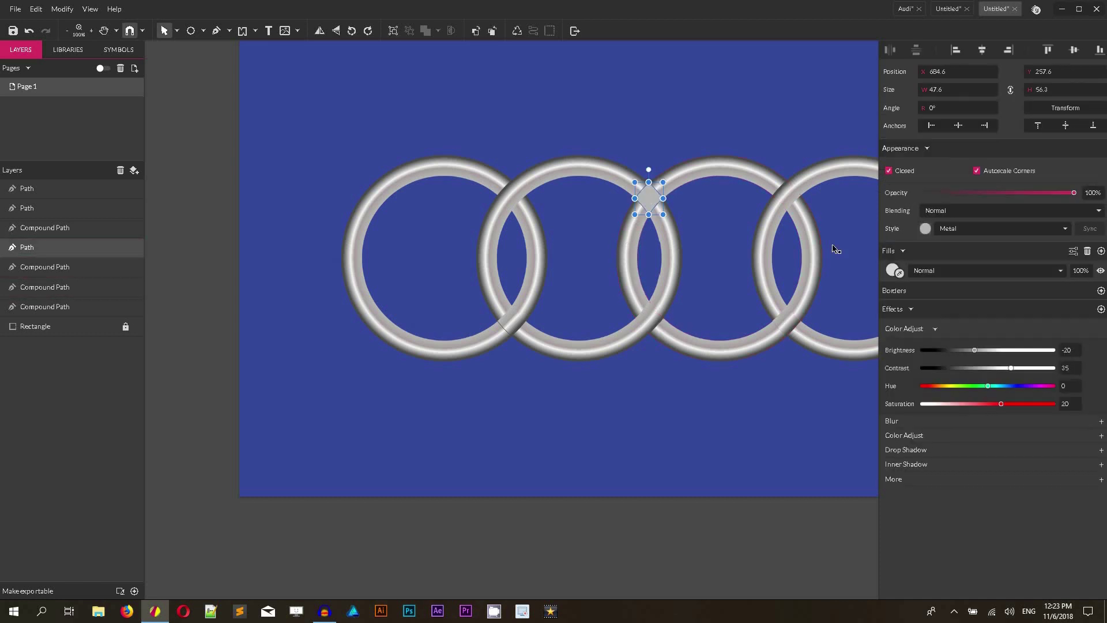
{"action": "left_click", "coordinate": [954, 231]}
{"action": "left_click", "coordinate": [954, 284]}
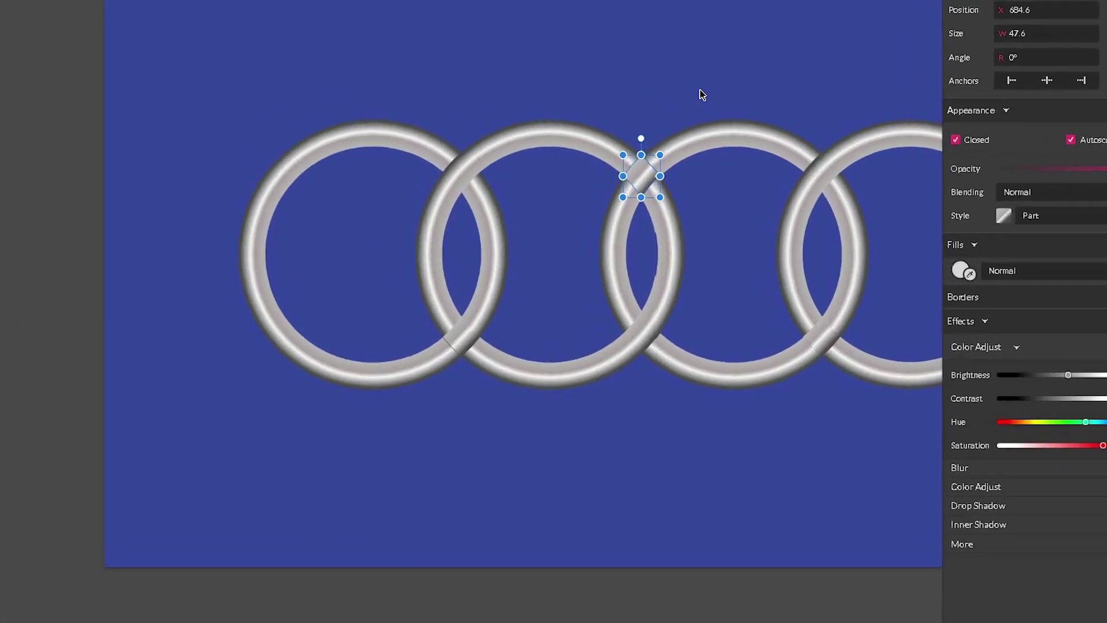
{"action": "left_click", "coordinate": [694, 136]}
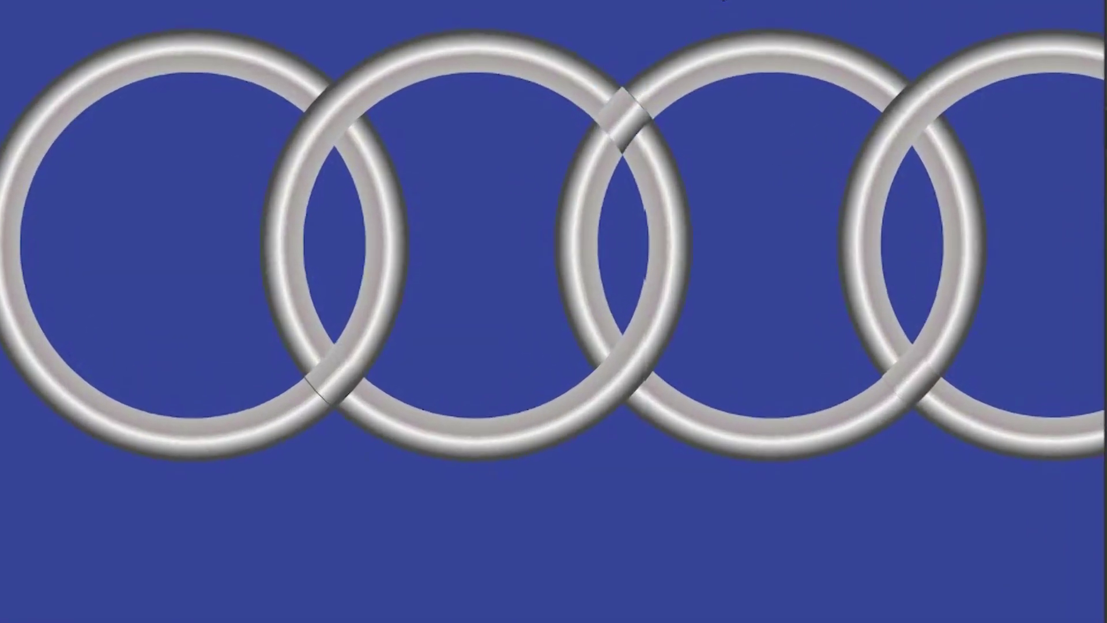
- Reverse the linear gradient of the upper patch between the second and third rings so its dark end meets the outer edge
{"action": "left_click", "coordinate": [632, 116]}
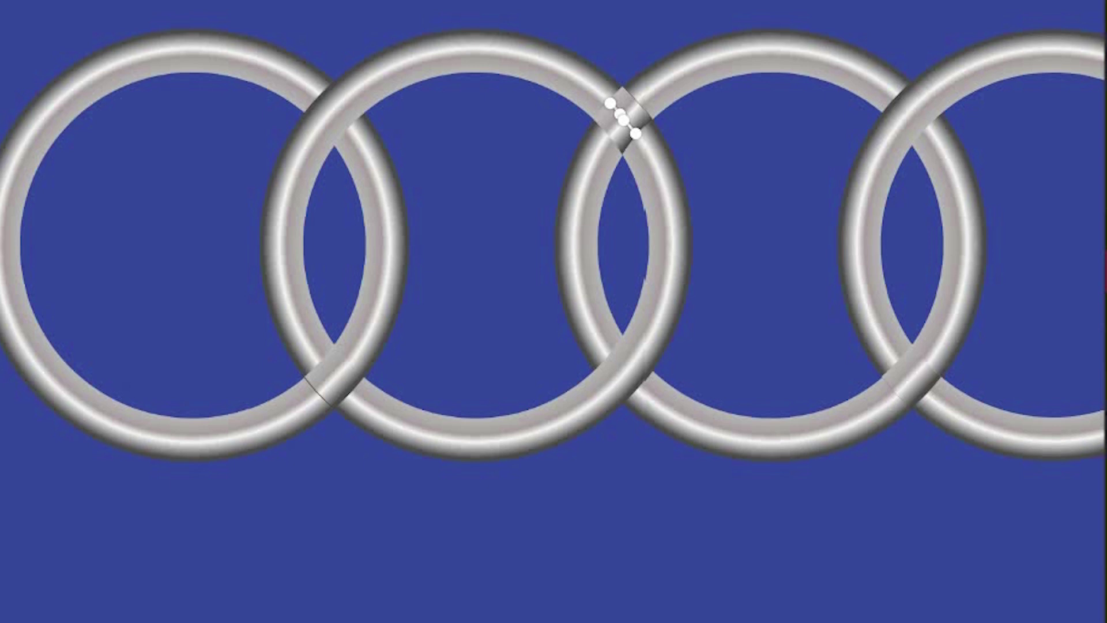
{"action": "mouse_move", "coordinate": [522, 0]}
{"action": "left_mouse_down"}
{"action": "mouse_move", "coordinate": [538, 5]}
{"action": "mouse_move", "coordinate": [639, 135]}
{"action": "mouse_move", "coordinate": [613, 102]}
{"action": "left_mouse_up"}
{"action": "key", "text": "super+plus"}
{"action": "key", "text": "super+plus"}
{"action": "key", "text": "super+plus"}
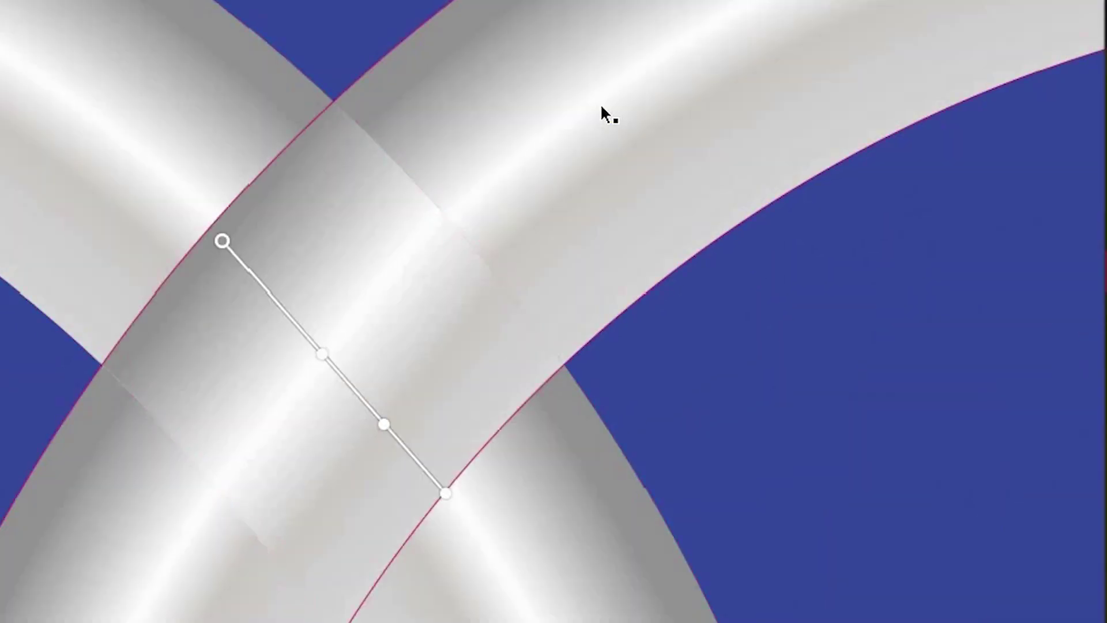
{"action": "key", "text": "super+minus"}
- Fine-tune the upper patch's gradient ends and inner stops until its highlight and shading line up with the third ring
{"action": "left_click_drag", "start_coordinate": [361, 402], "coordinate": [326, 363]}
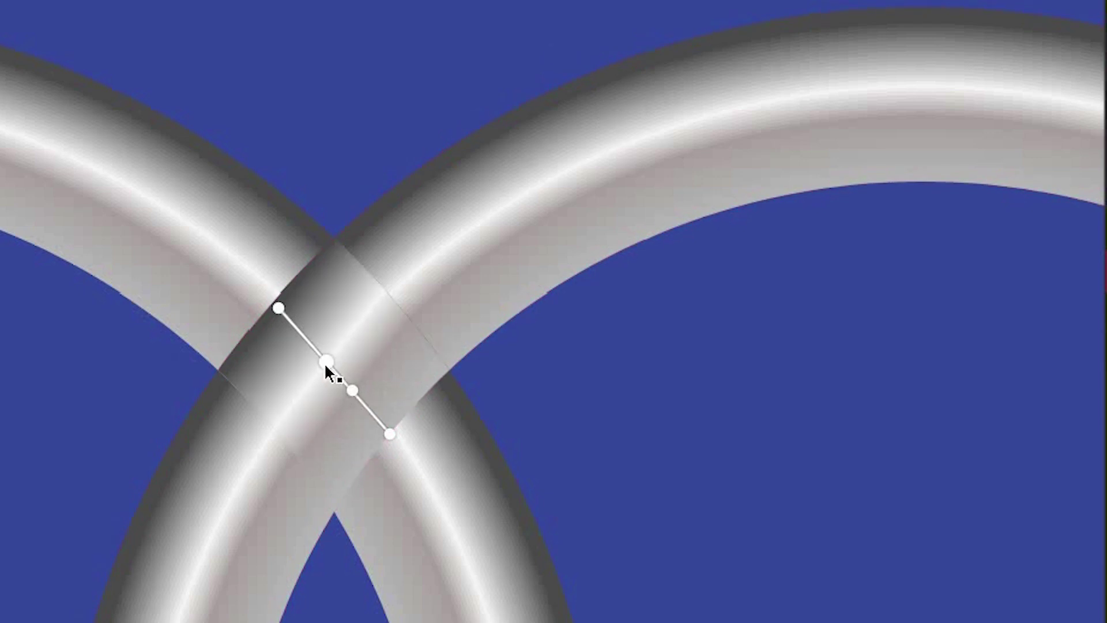
{"action": "left_click_drag", "start_coordinate": [278, 309], "coordinate": [286, 315]}
{"action": "left_click_drag", "start_coordinate": [332, 368], "coordinate": [322, 368]}
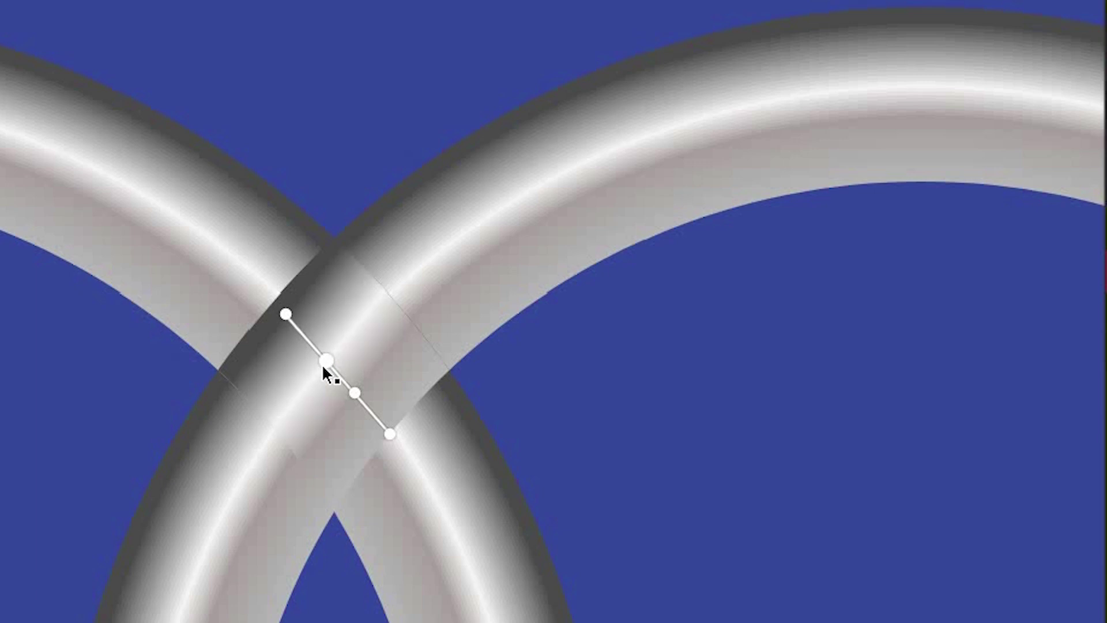
{"action": "left_click_drag", "start_coordinate": [391, 435], "coordinate": [384, 436]}
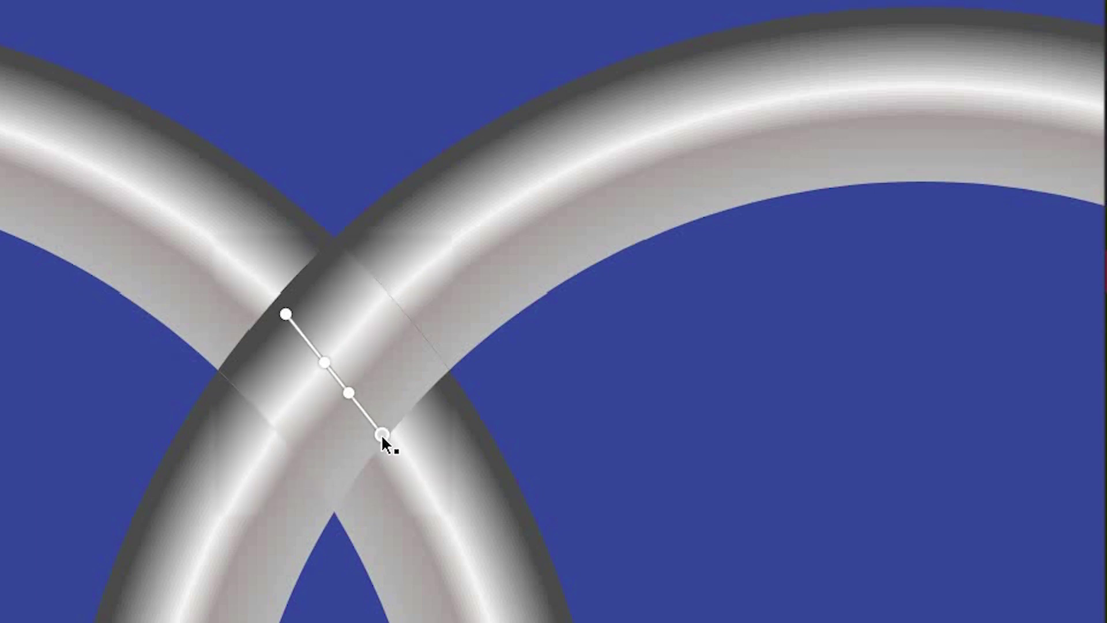
{"action": "left_click_drag", "start_coordinate": [286, 315], "coordinate": [292, 316]}
{"action": "left_click_drag", "start_coordinate": [350, 396], "coordinate": [348, 390]}
{"action": "left_click_drag", "start_coordinate": [292, 317], "coordinate": [287, 319]}
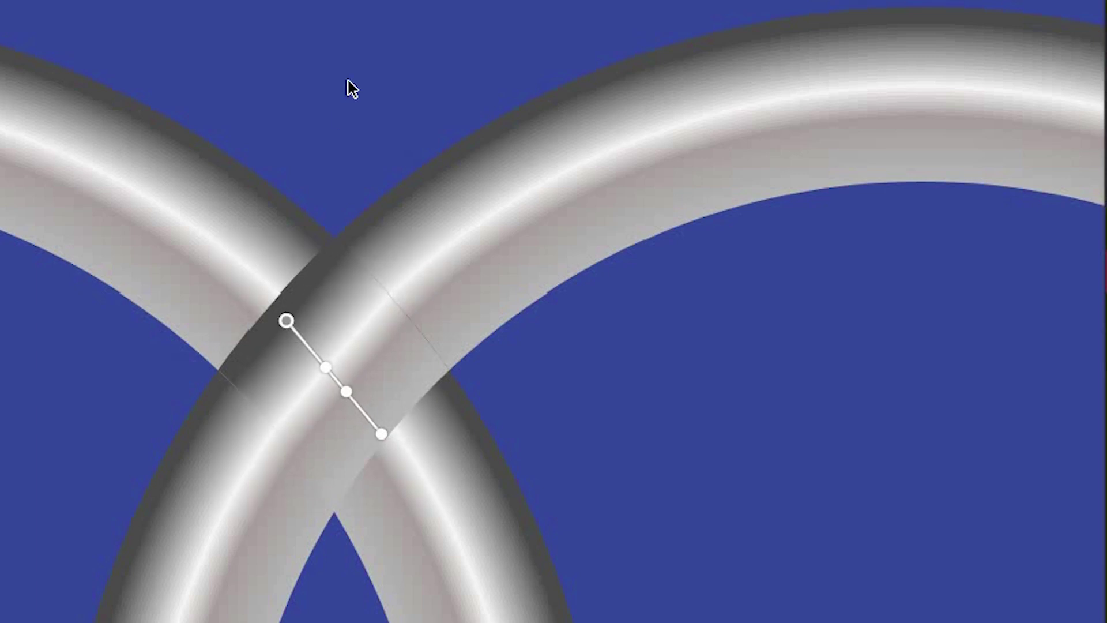
{"action": "key", "text": "super+minus"}
{"action": "key", "text": "super+minus"}
{"action": "left_click", "coordinate": [292, 3]}
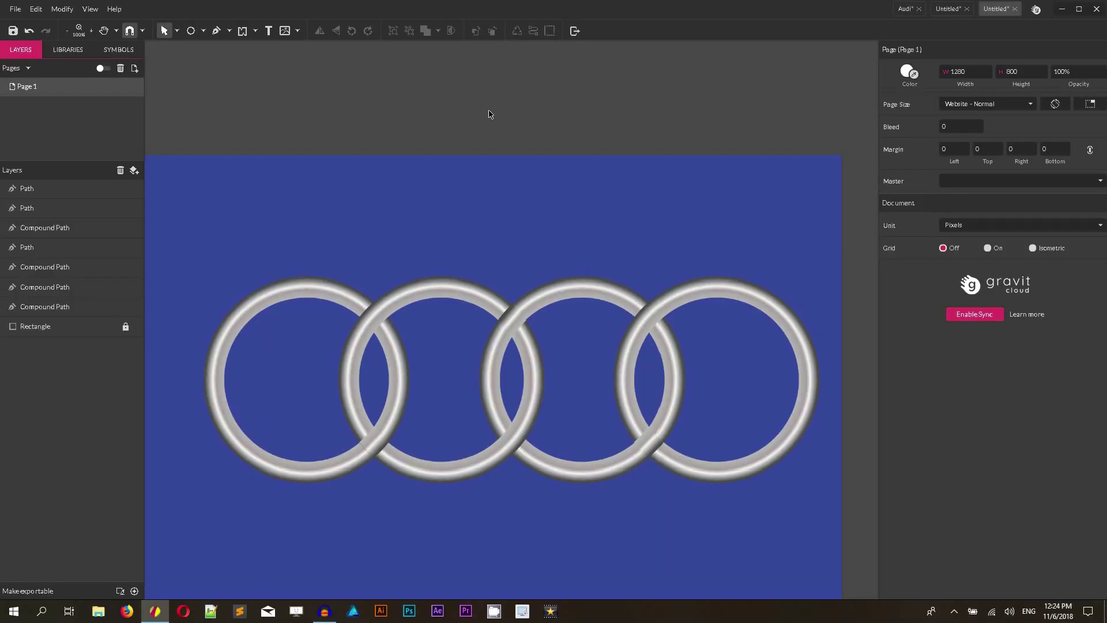
- Group all the rings and overlap patches, leaving out the locked background, and select the resulting group
{"action": "key", "text": "ctrl+minus"}
{"action": "key", "text": "ctrl+minus"}
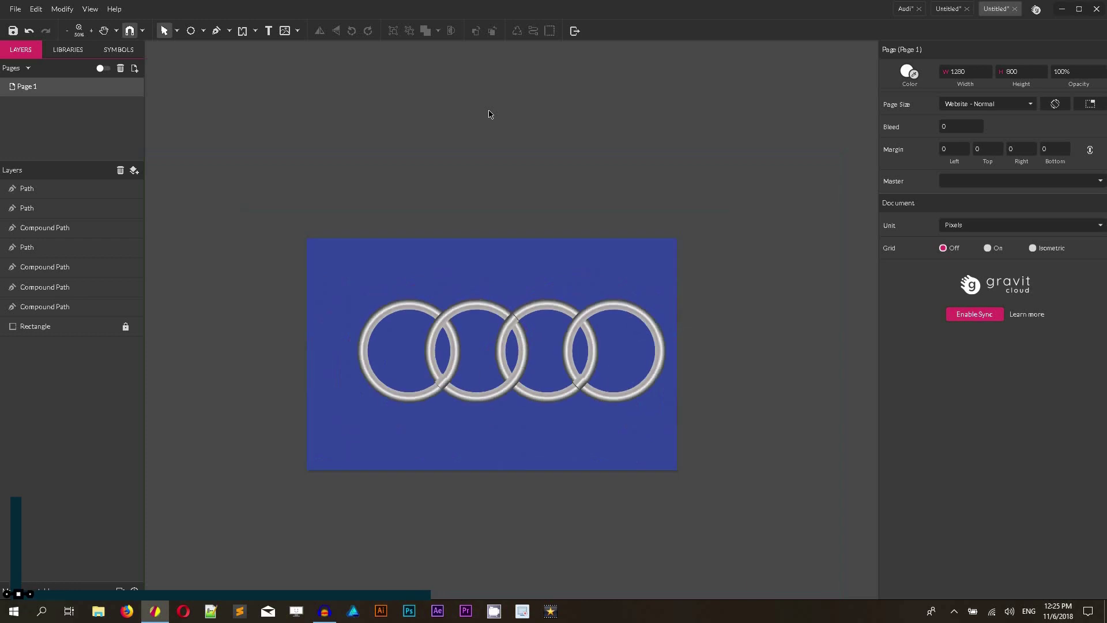
{"action": "key", "text": "ctrl+plus"}
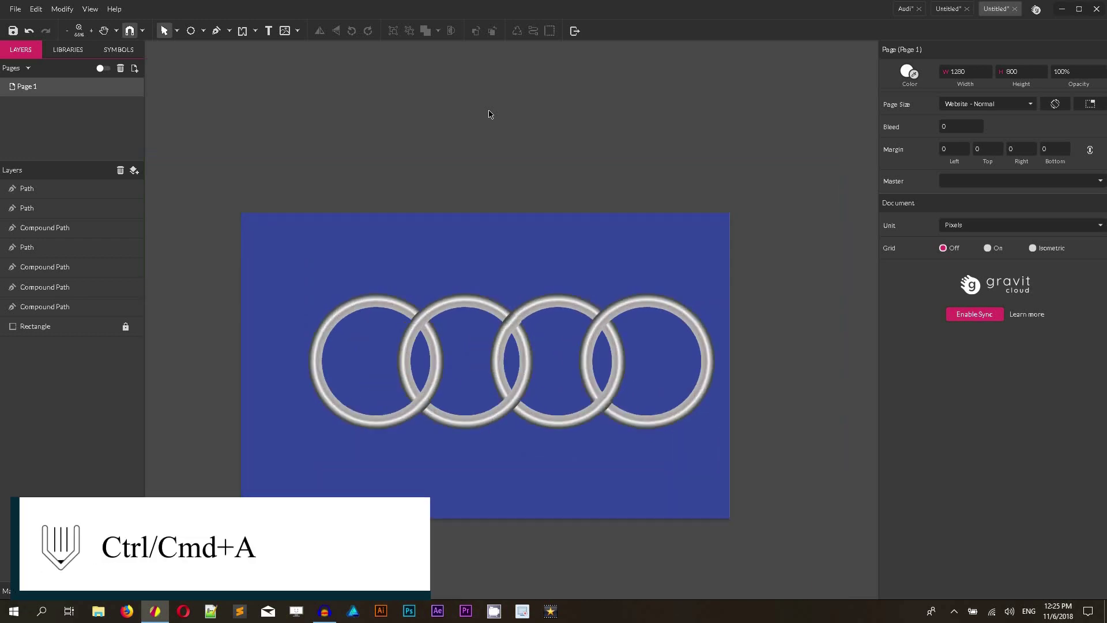
{"action": "key", "text": "ctrl+a"}
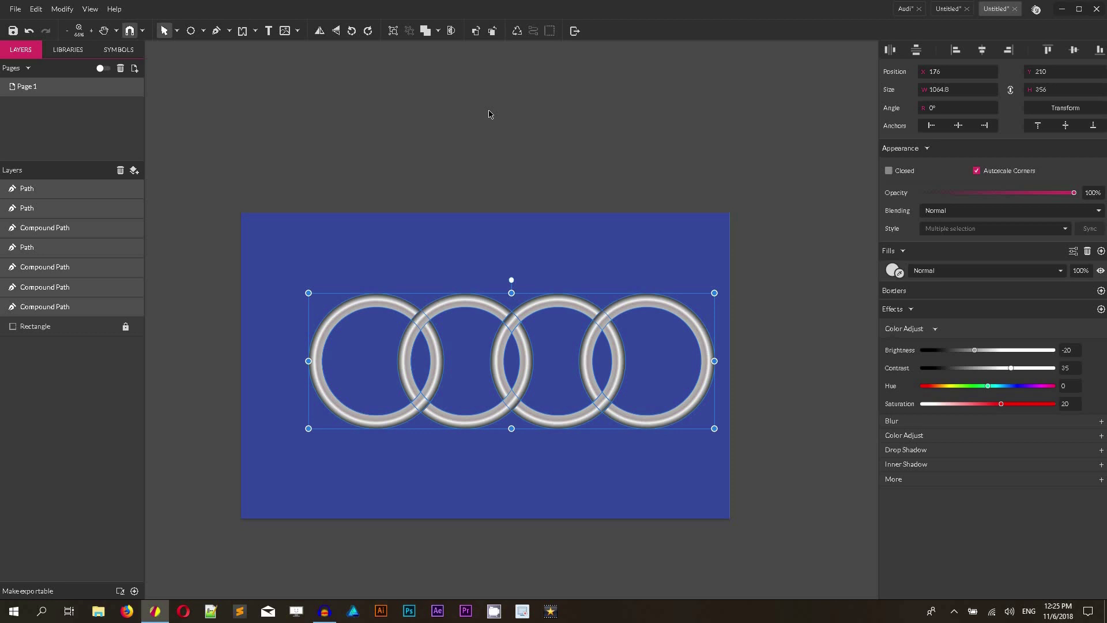
{"action": "key", "text": "ctrl+g"}
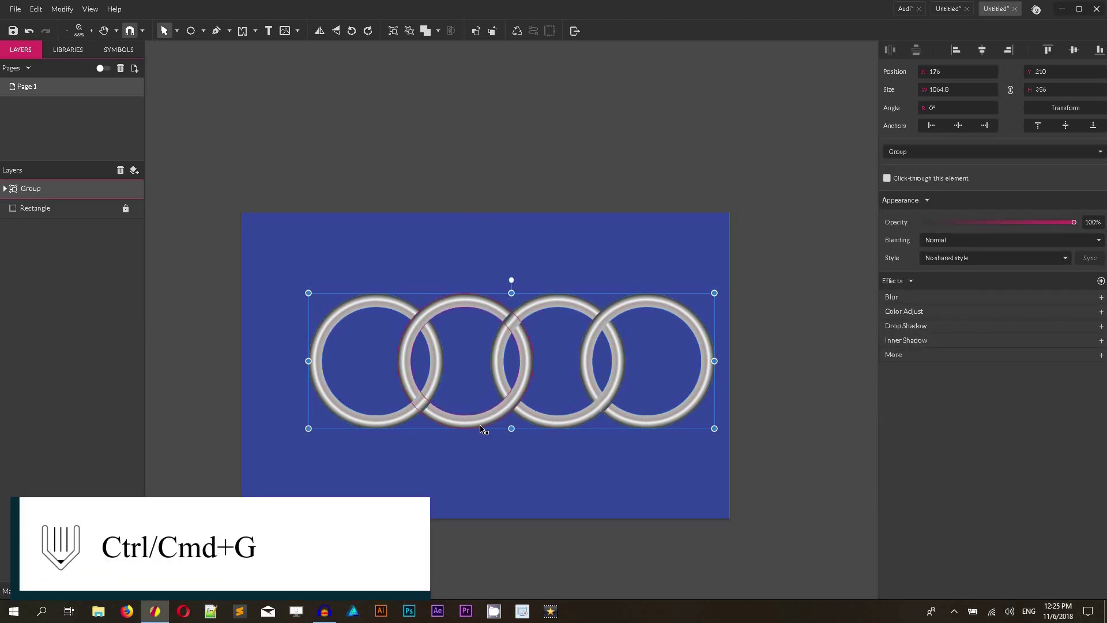
{"action": "right_click", "coordinate": [475, 396]}
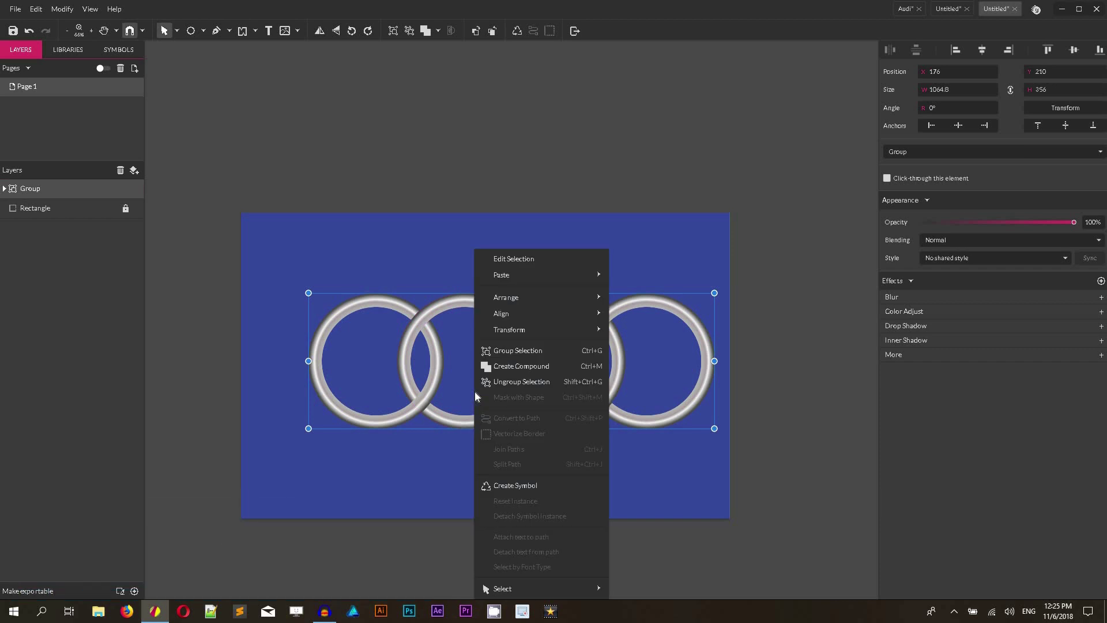
{"action": "left_click", "coordinate": [459, 165]}
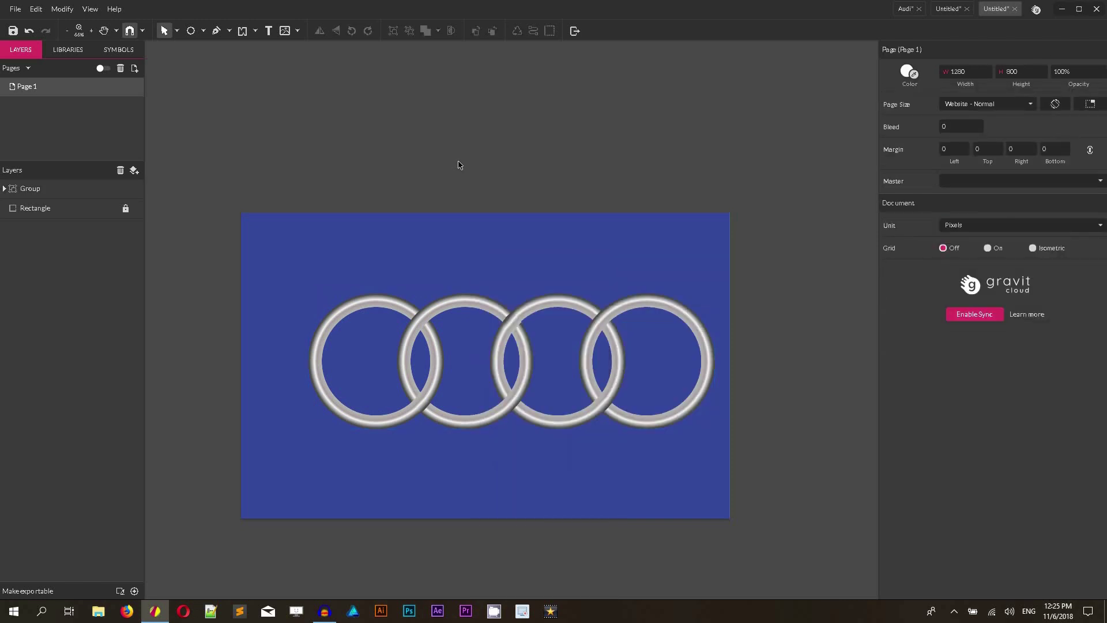
{"action": "left_click", "coordinate": [32, 189]}
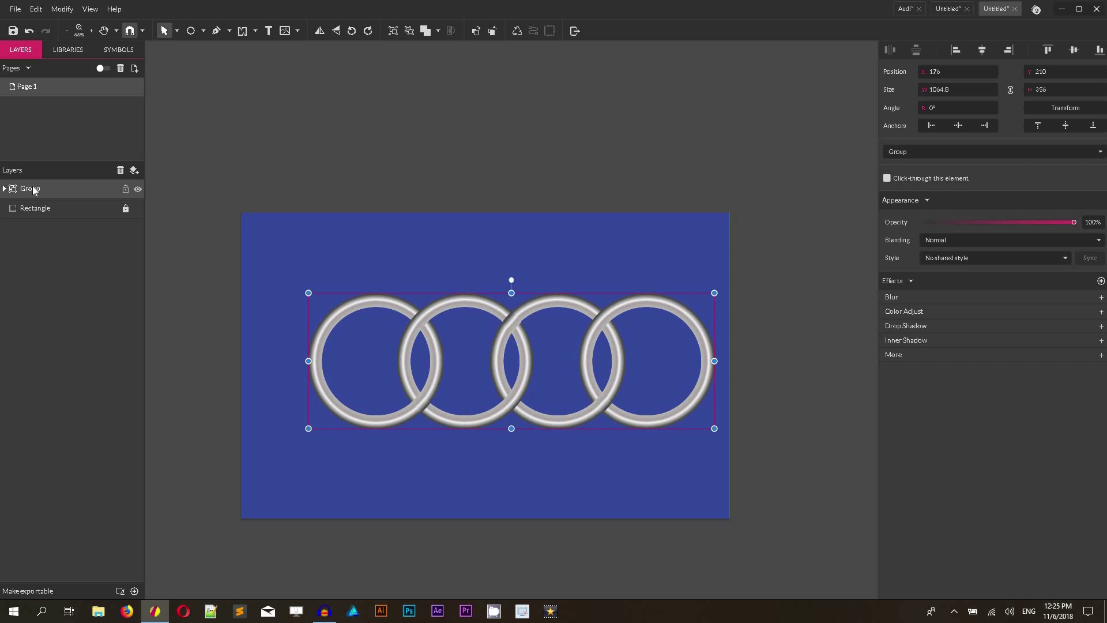
- Examine the group's inner shadows and the first ring's Color Adjust settings in the Audi document, and return to the working document
{"action": "key", "text": "ctrl+1"}
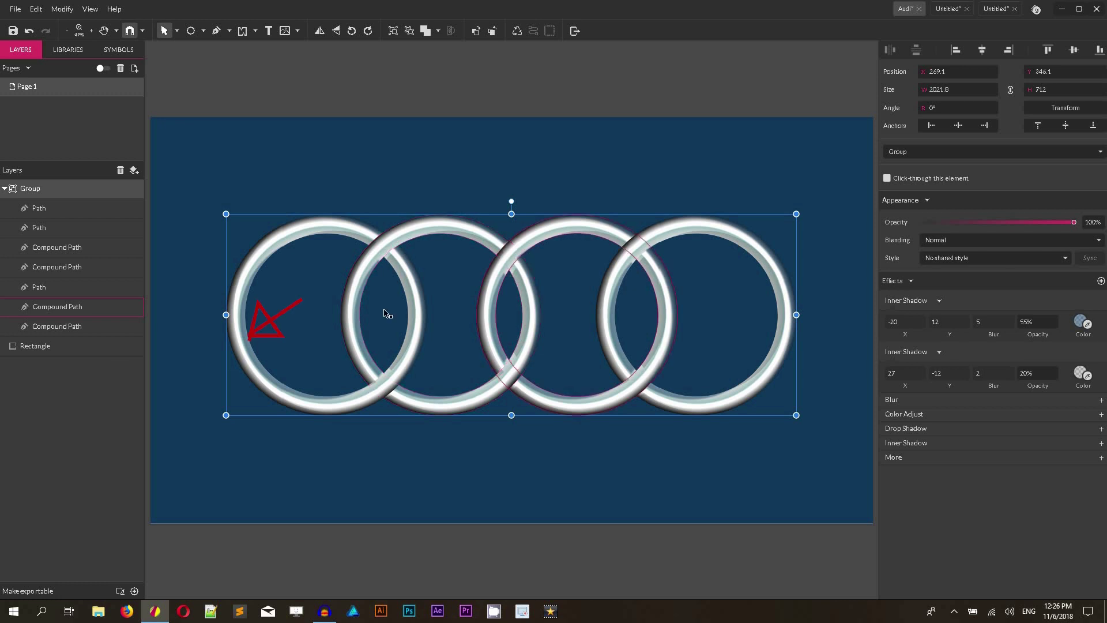
{"action": "double_click", "coordinate": [243, 335]}
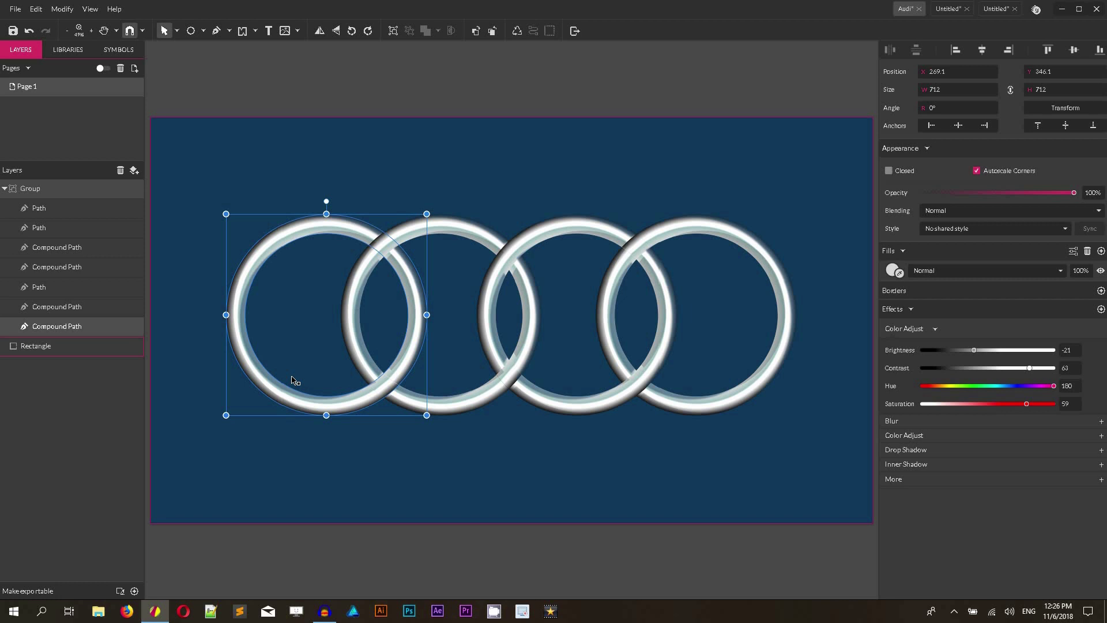
{"action": "left_click", "coordinate": [991, 11]}
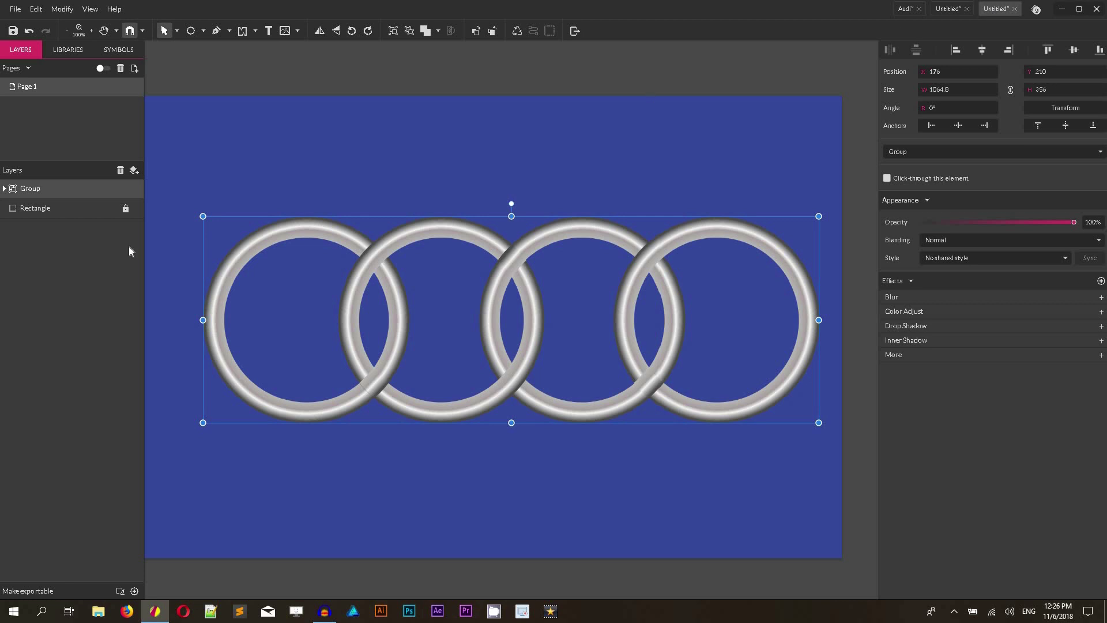
- Unlock the background rectangle and open the hex code of its fill colour
{"action": "left_click", "coordinate": [74, 206]}
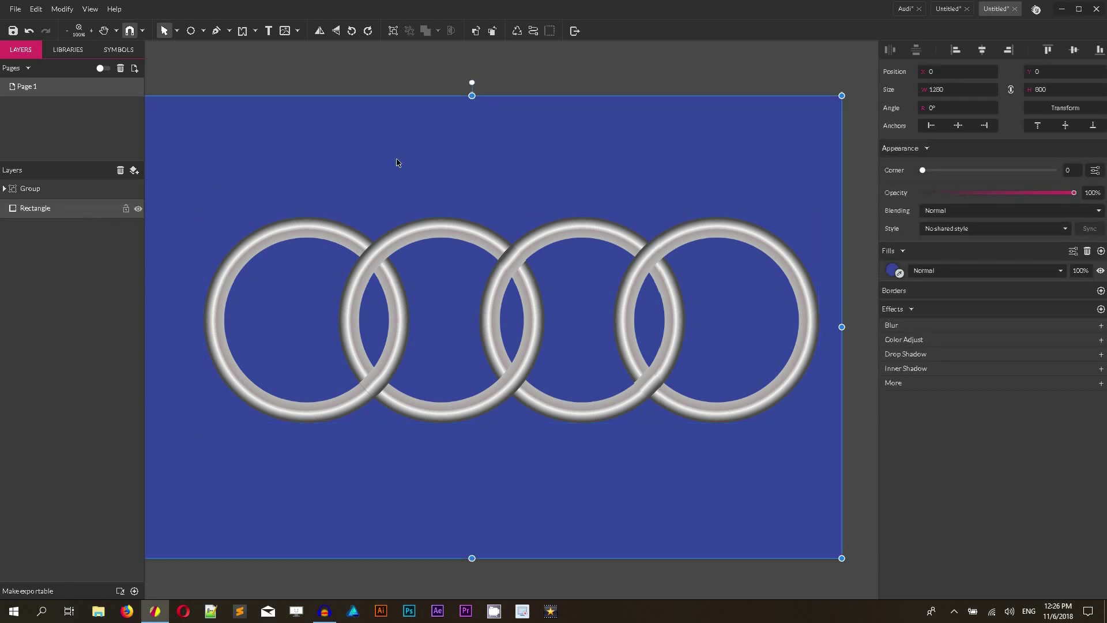
{"action": "left_click", "coordinate": [894, 271]}
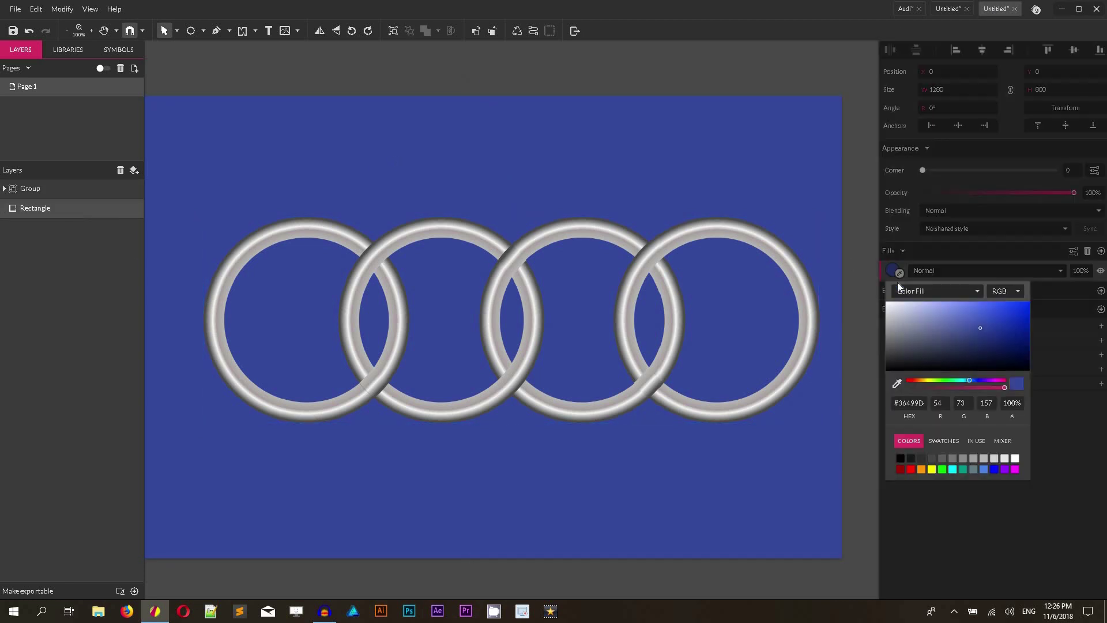
{"action": "left_click", "coordinate": [909, 403]}
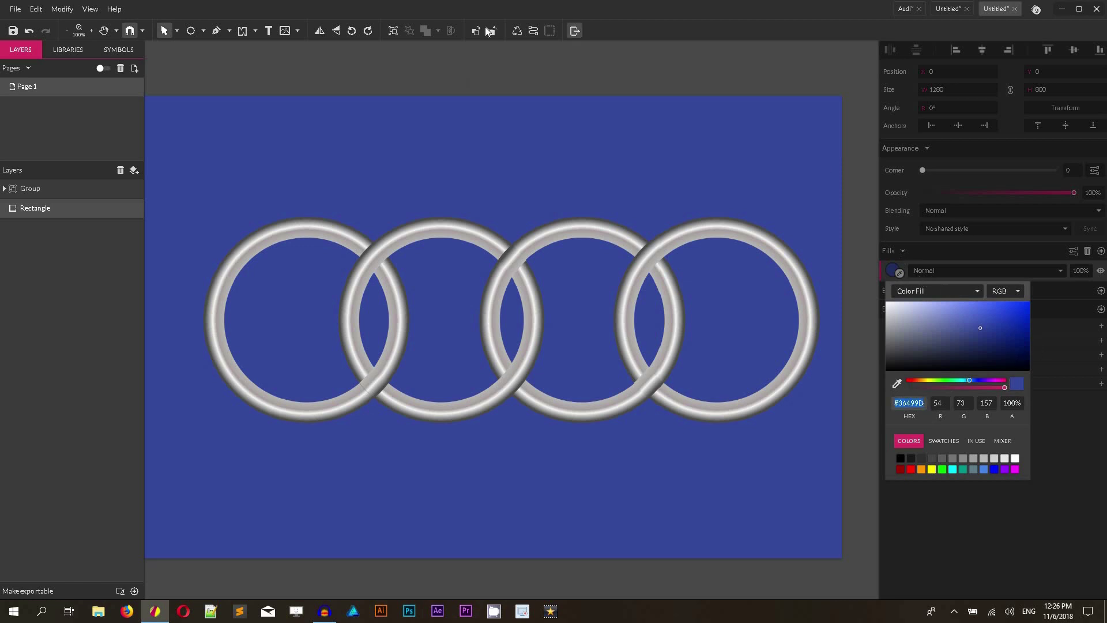
{"action": "left_click", "coordinate": [130, 211]}
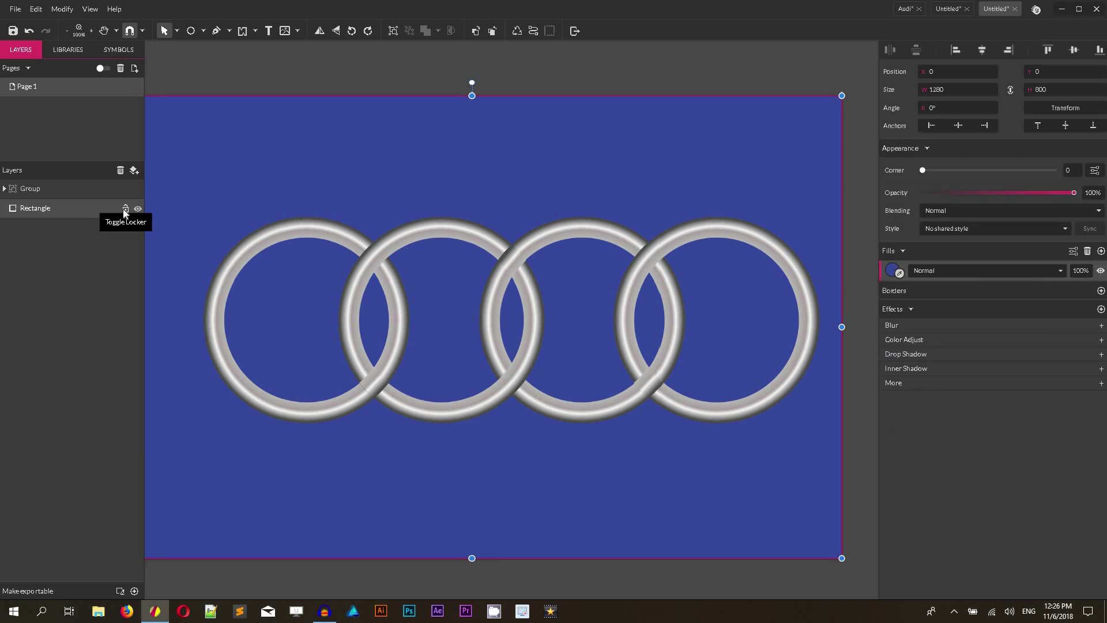
- Lock the background rectangle and add an inner shadow to the ring group
{"action": "left_click", "coordinate": [125, 209]}
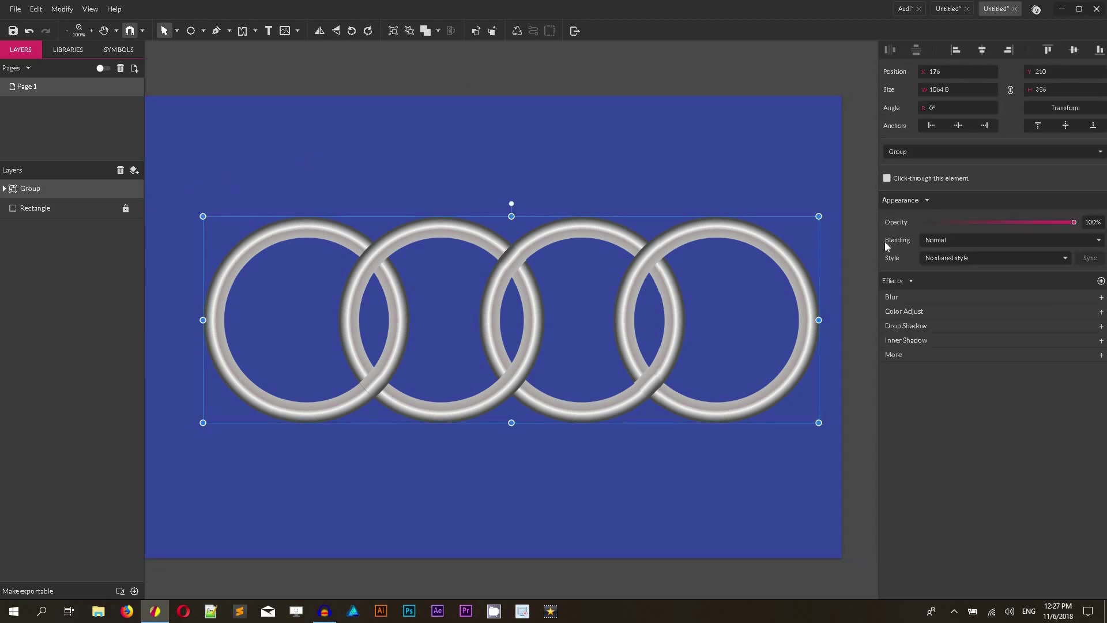
{"action": "left_click", "coordinate": [925, 340]}
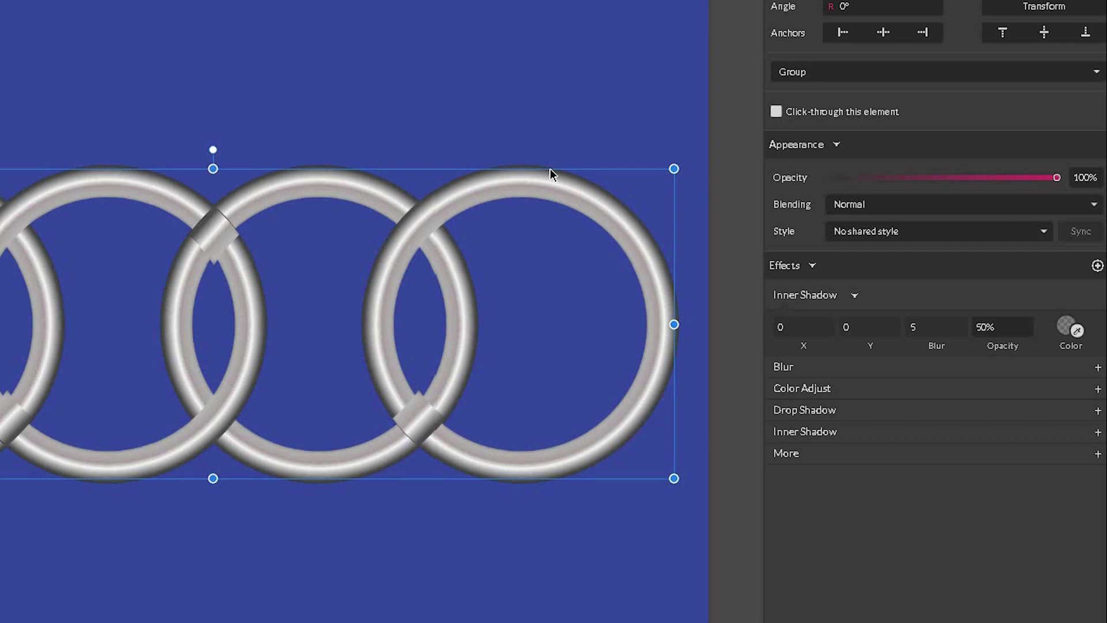
{"action": "key", "text": "ctrl+plus"}
{"action": "key", "text": "ctrl+plus"}
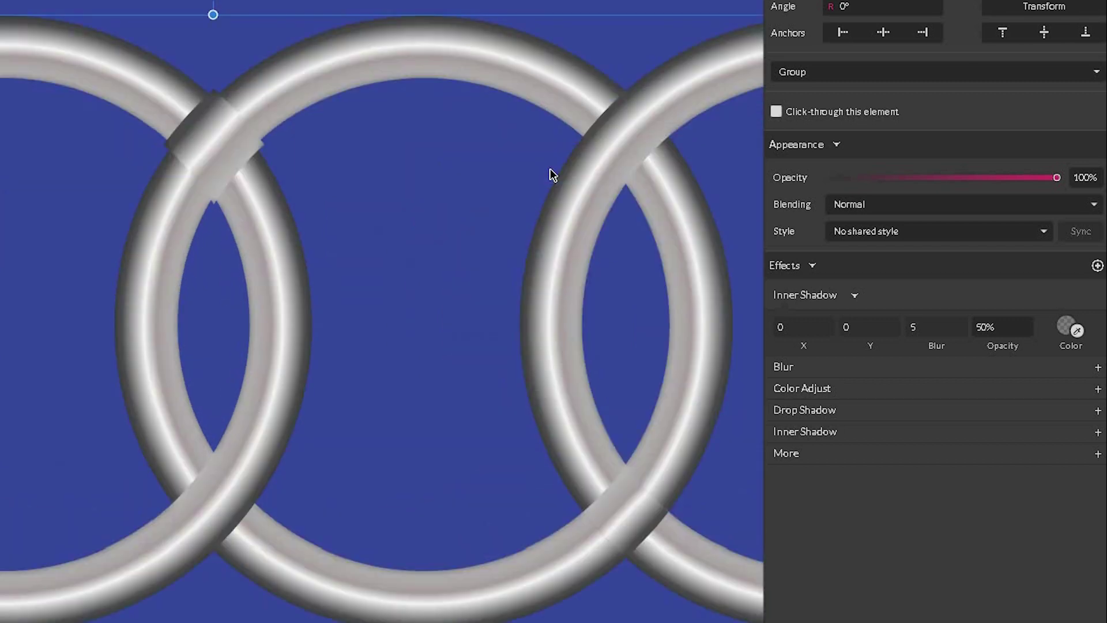
{"action": "key", "text": "ctrl+minus"}
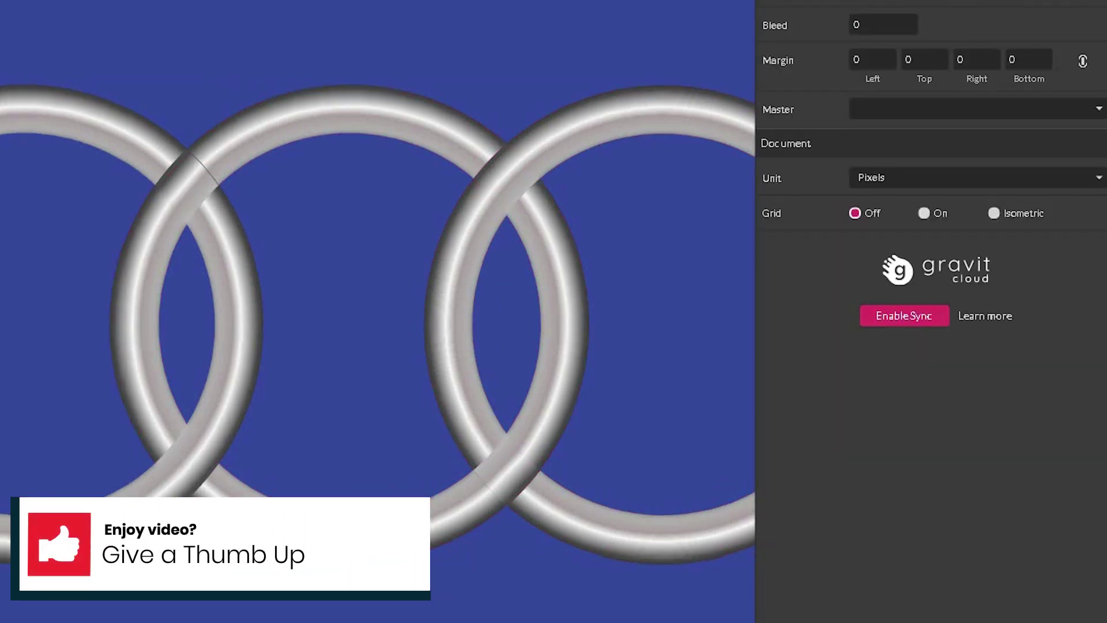
{"action": "left_click", "coordinate": [223, 206]}
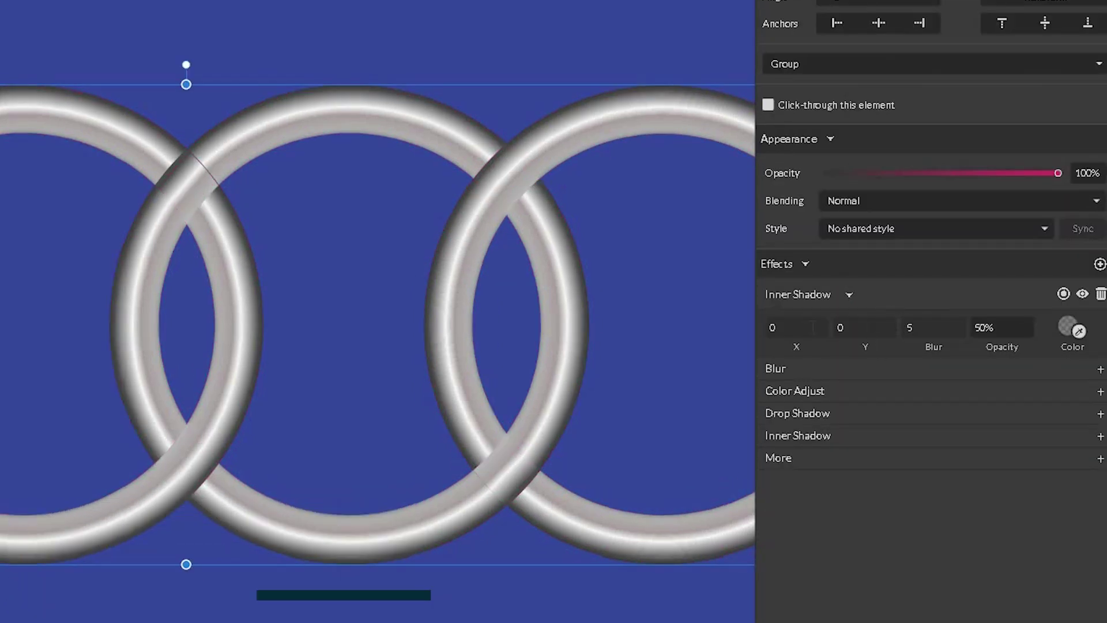
- Check the rings' Color Adjust settings in the Audi document and return to the working document
{"action": "left_click", "coordinate": [789, 328]}
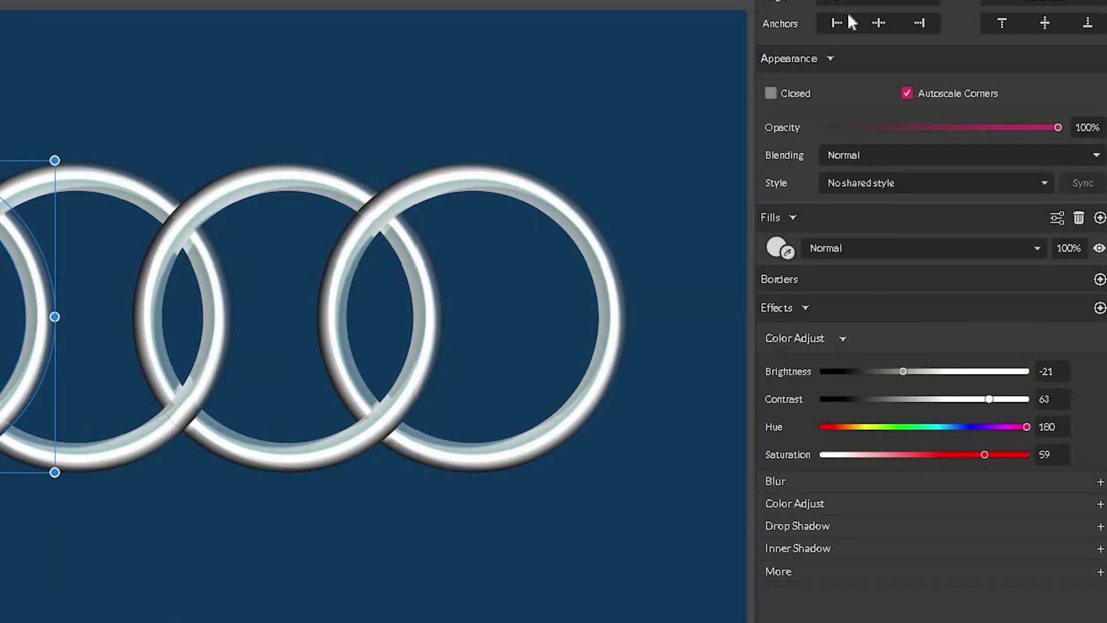
{"action": "left_click", "coordinate": [427, 312]}
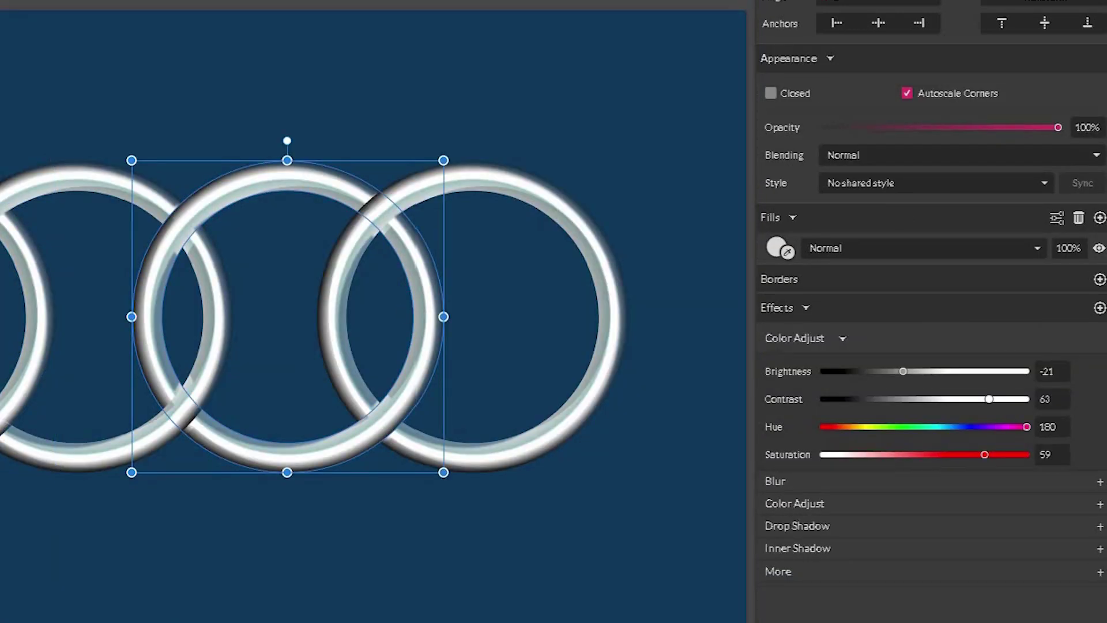
{"action": "left_click", "coordinate": [214, 317]}
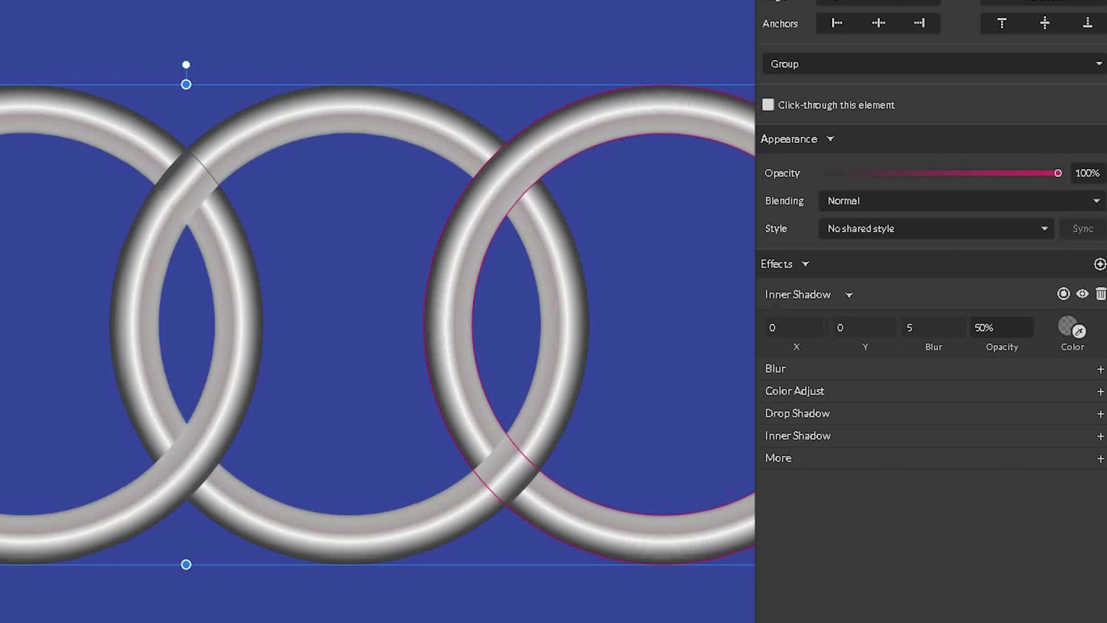
- Offset the ring group's inner shadow to X 14 and Y -6
{"action": "left_click", "coordinate": [798, 327]}
{"action": "key", "text": "BackSpace"}
{"action": "type", "text": "1"}
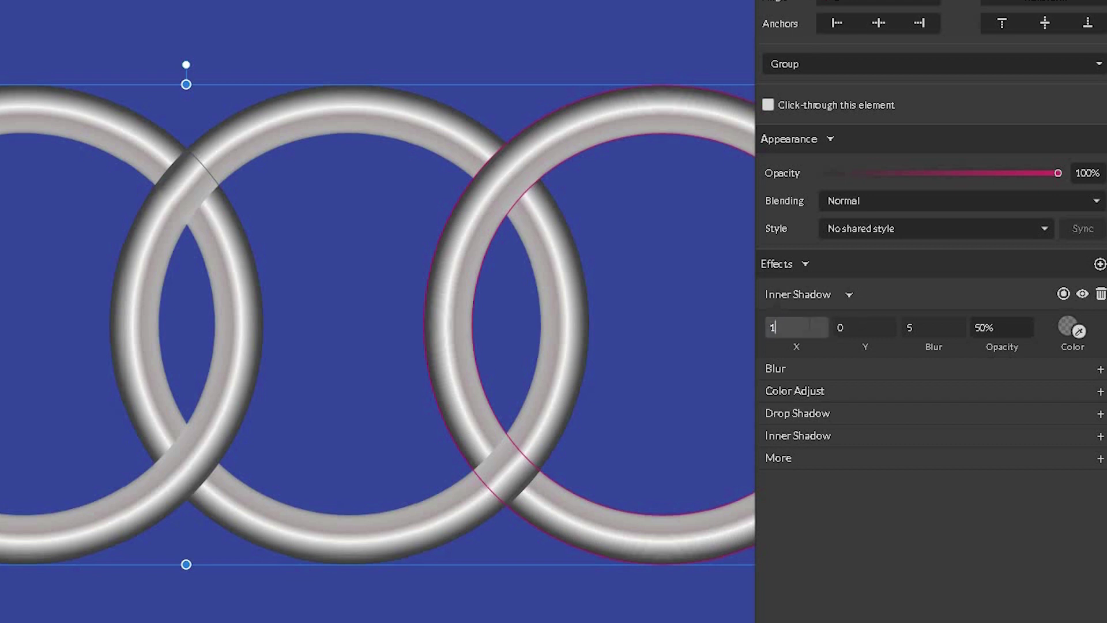
{"action": "type", "text": "4"}
{"action": "key", "text": "Return"}
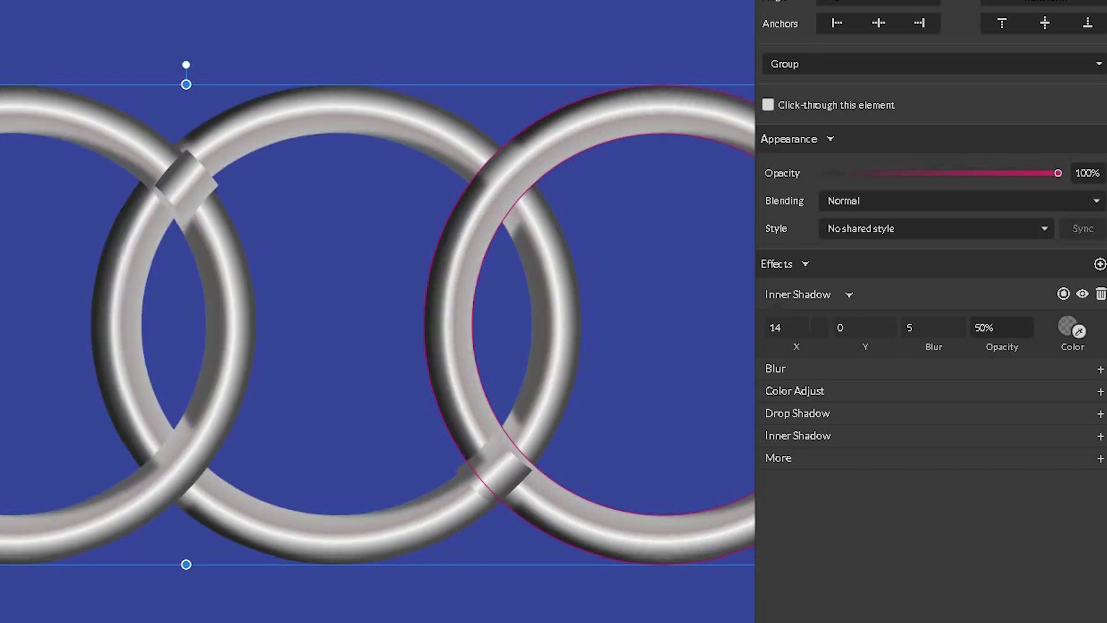
{"action": "left_click", "coordinate": [871, 326]}
{"action": "type", "text": "-6"}
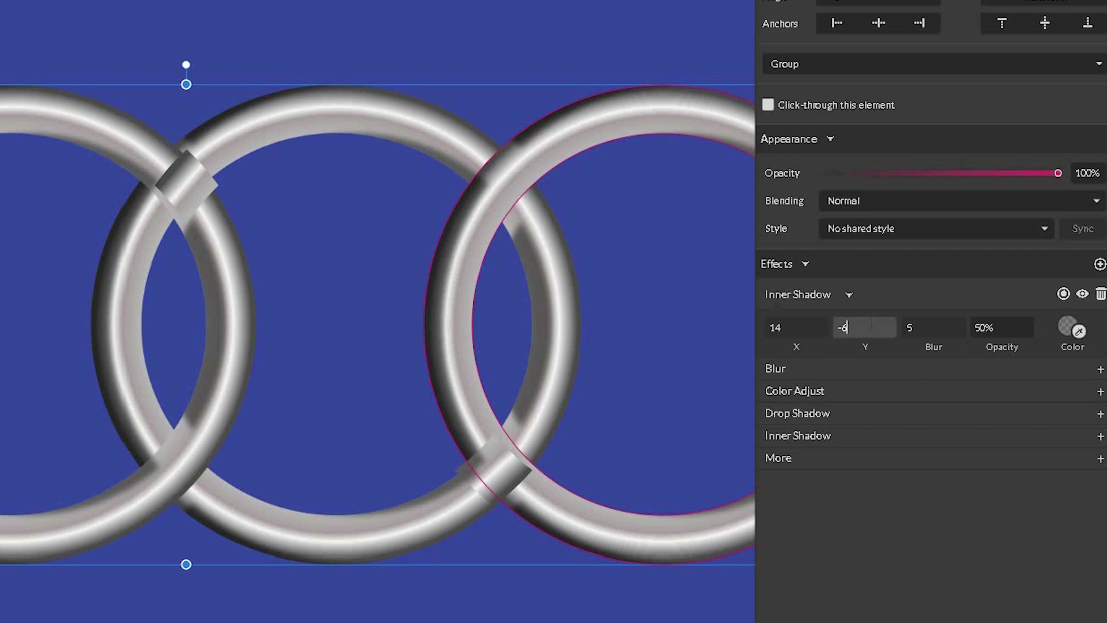
{"action": "key", "text": "Return"}
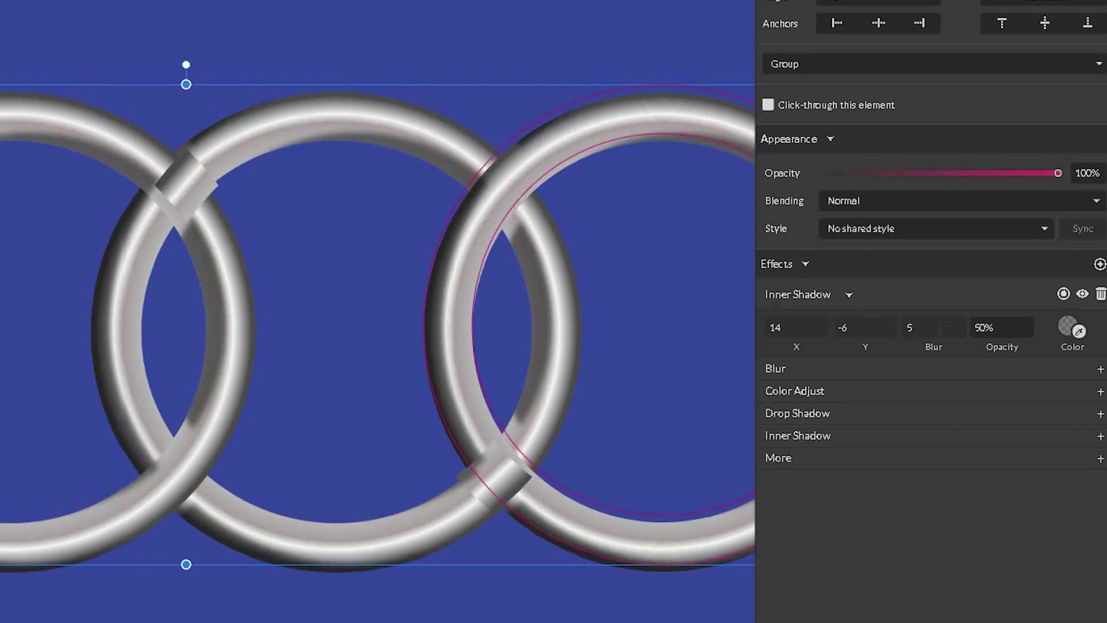
- Set the group's inner shadow to 20% opacity and the colour #36499D
{"action": "left_click", "coordinate": [977, 328]}
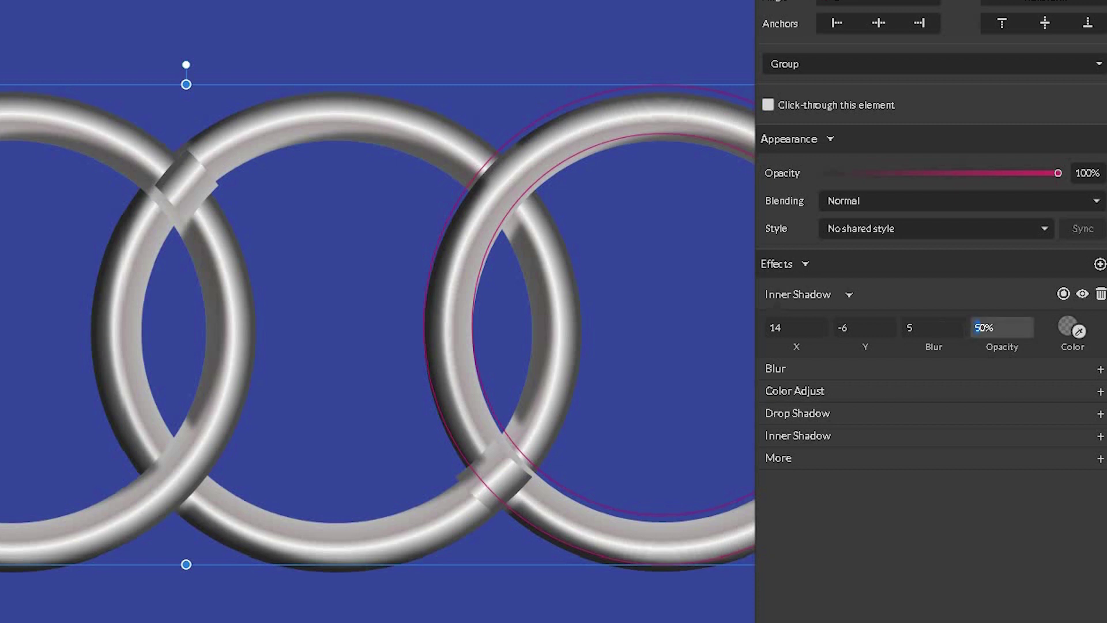
{"action": "type", "text": "20"}
{"action": "key", "text": "Return"}
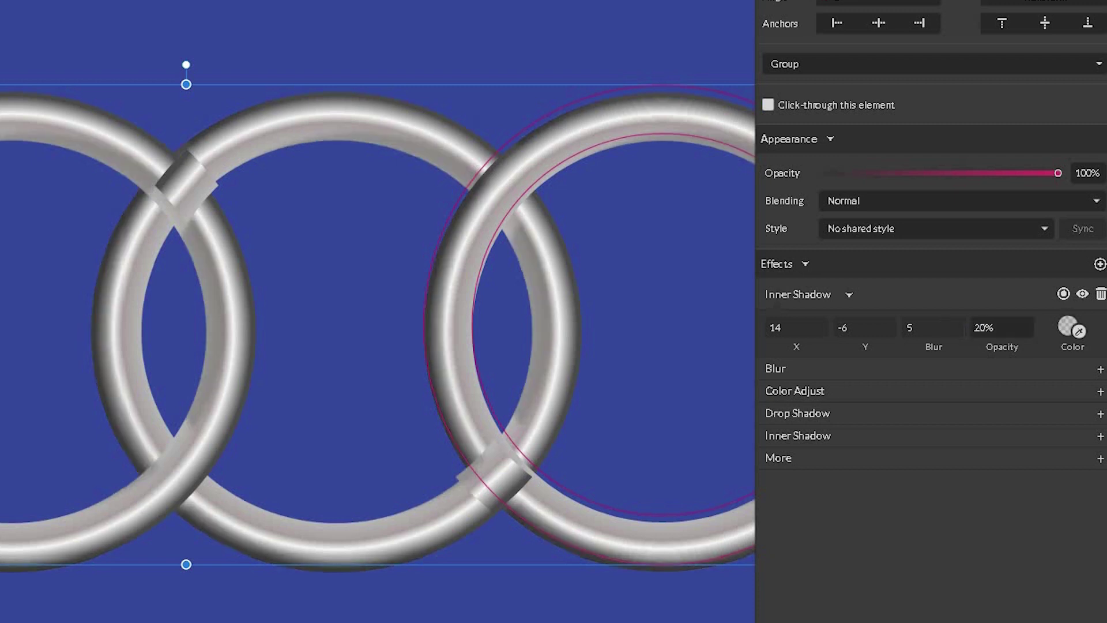
{"action": "left_click", "coordinate": [1066, 326]}
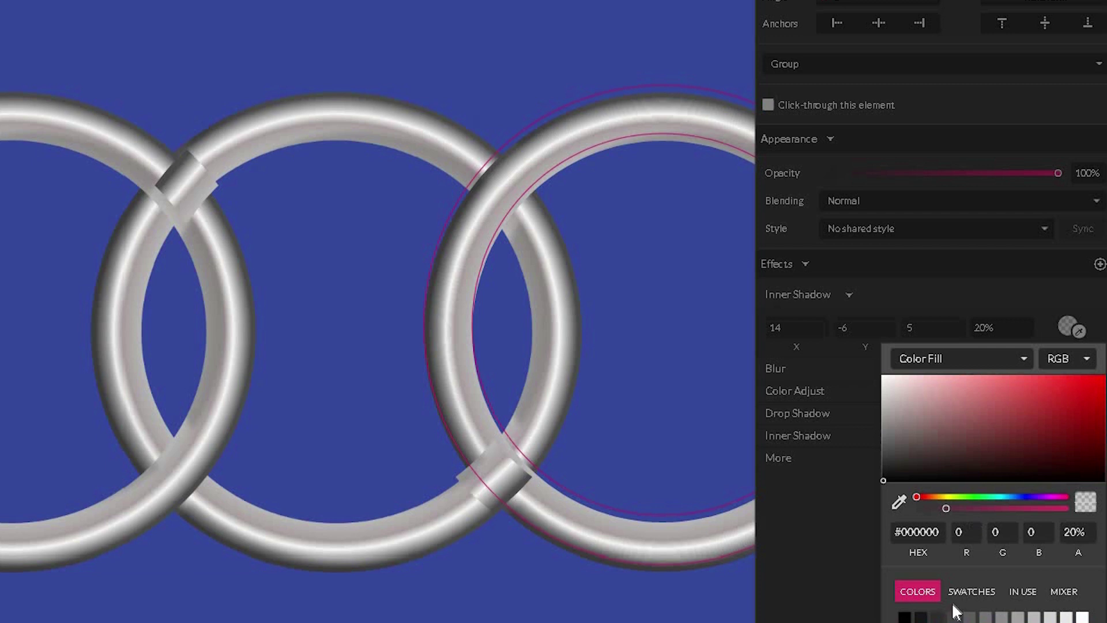
{"action": "left_click", "coordinate": [886, 531]}
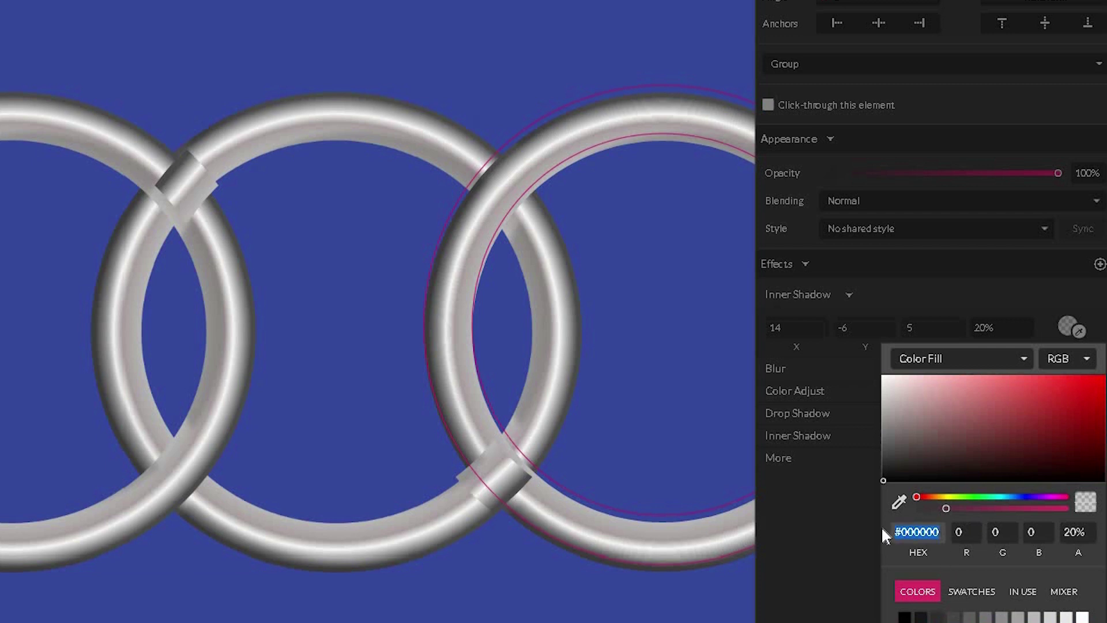
{"action": "type", "text": "#36499D"}
{"action": "key", "text": "Return"}
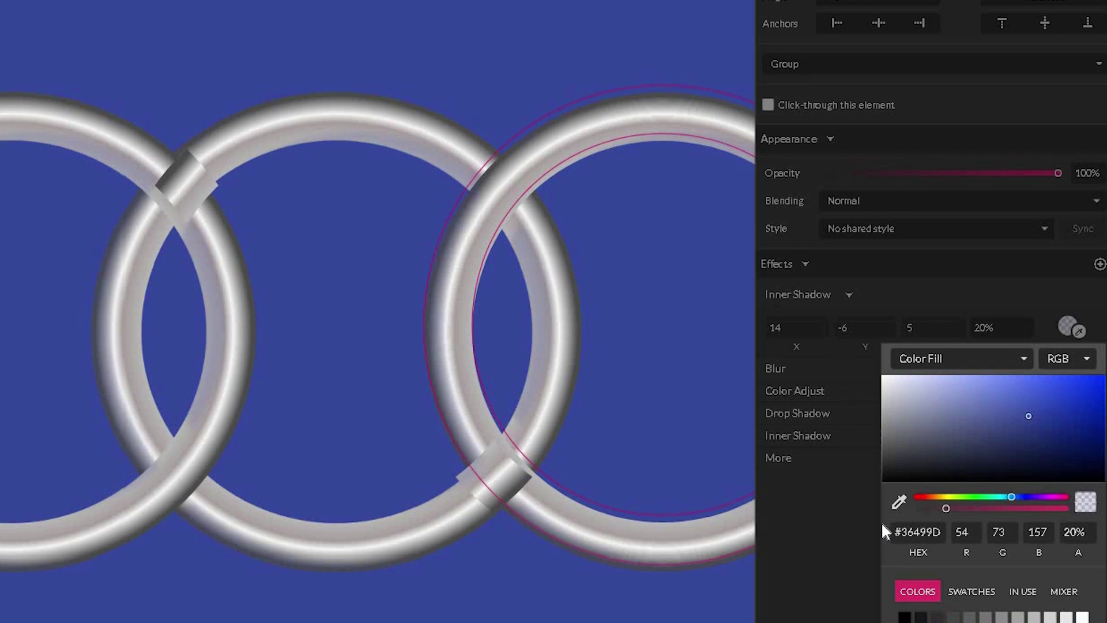
- Examine the patches at the lower ring overlaps up close and compare their shading with the adjoining rings
{"action": "key", "text": "ctrl+minus"}
{"action": "key", "text": "ctrl+minus"}
{"action": "key", "text": "ctrl+plus"}
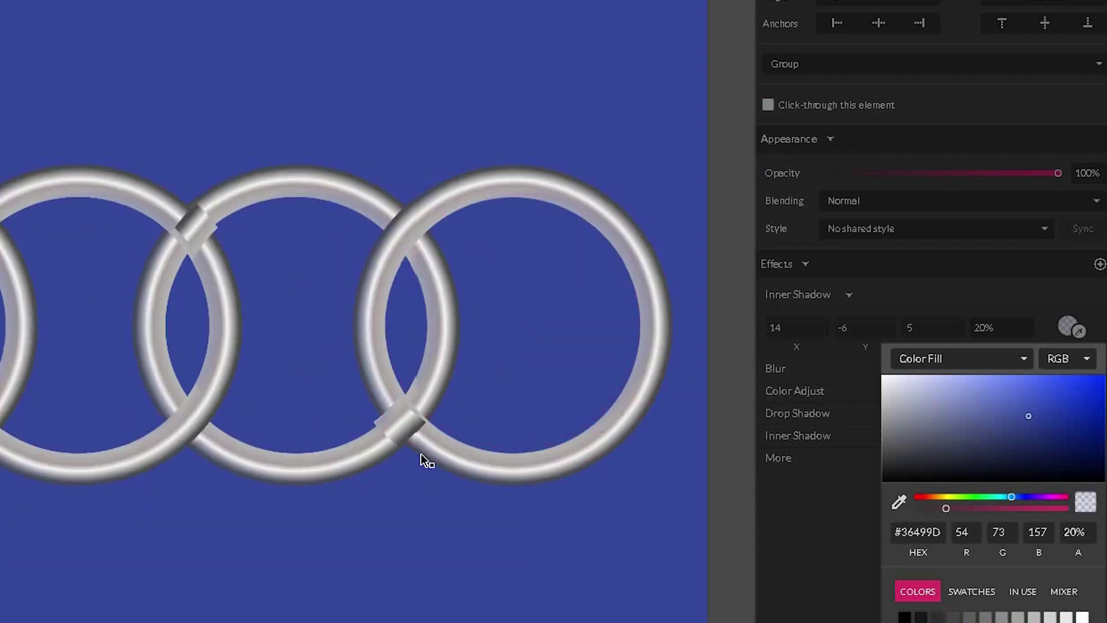
{"action": "left_click", "coordinate": [397, 424]}
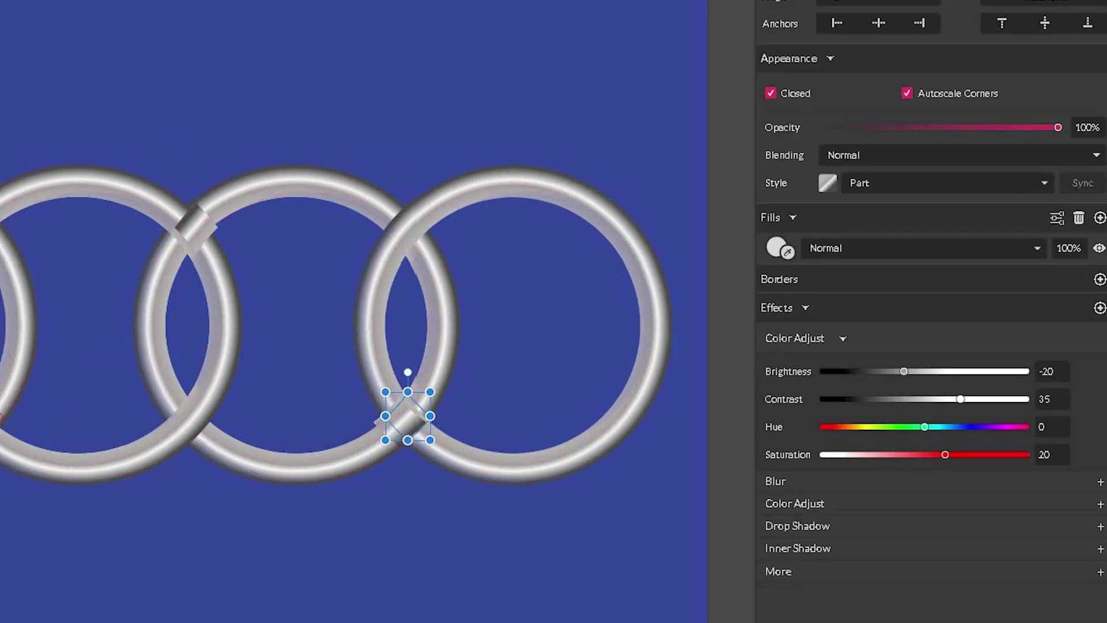
{"action": "left_click", "coordinate": [2, 416]}
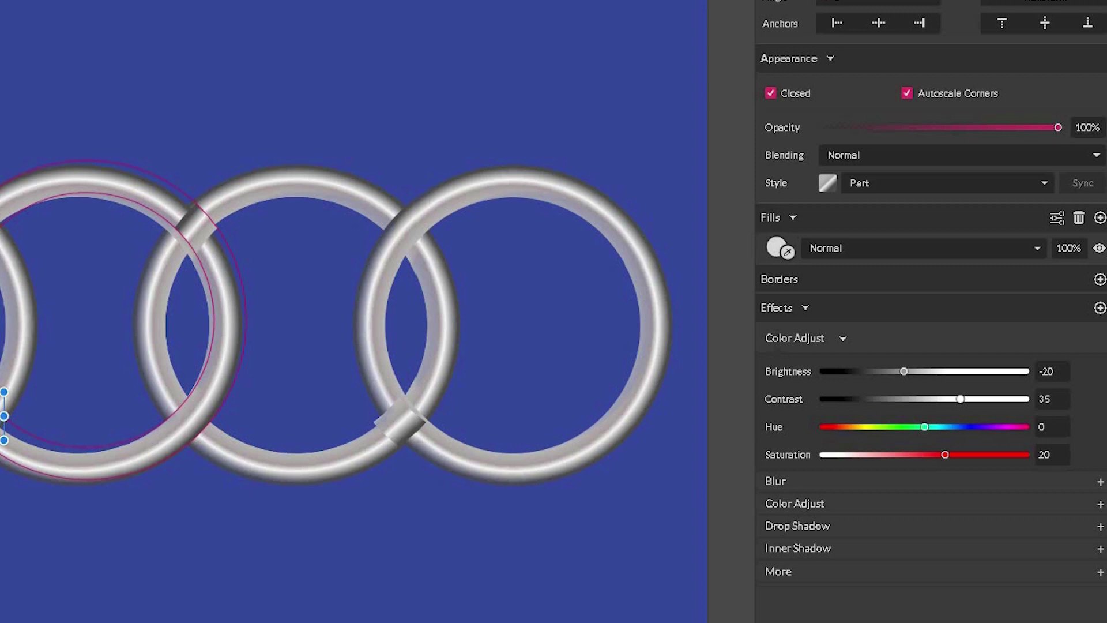
{"action": "key", "text": "ctrl+plus"}
{"action": "key", "text": "ctrl+plus"}
{"action": "key", "text": "ctrl+plus"}
{"action": "key", "text": "ctrl+plus"}
{"action": "key", "text": "ctrl+minus"}
{"action": "key", "text": "ctrl+minus"}
{"action": "key", "text": "ctrl+minus"}
{"action": "key", "text": "ctrl+minus"}
{"action": "key", "text": "ctrl+minus"}
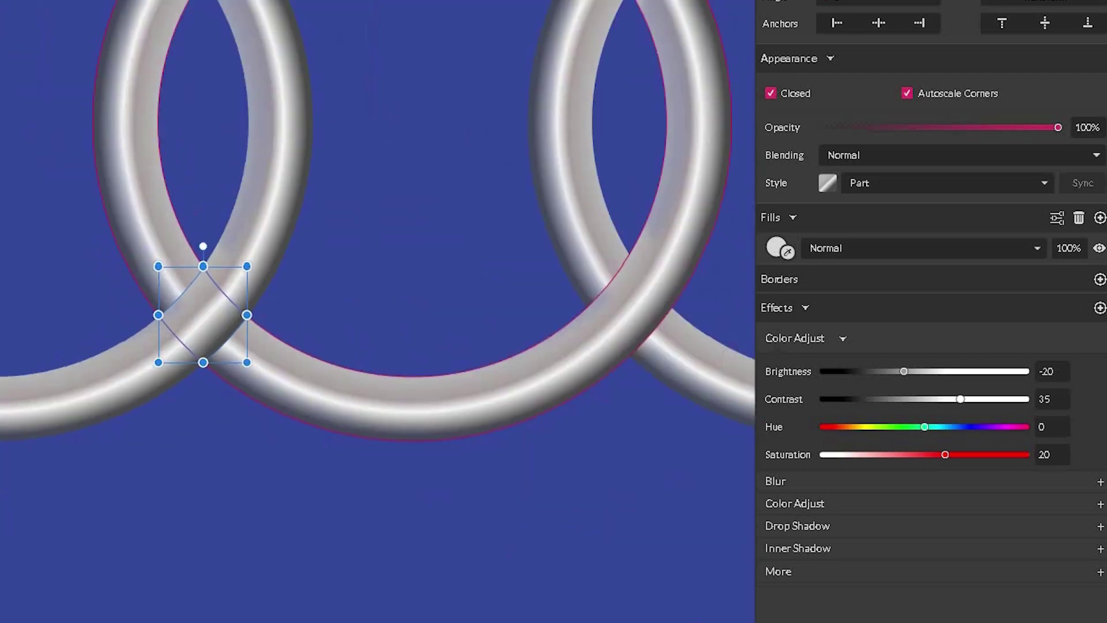
{"action": "key", "text": "ctrl+plus"}
{"action": "key", "text": "ctrl+plus"}
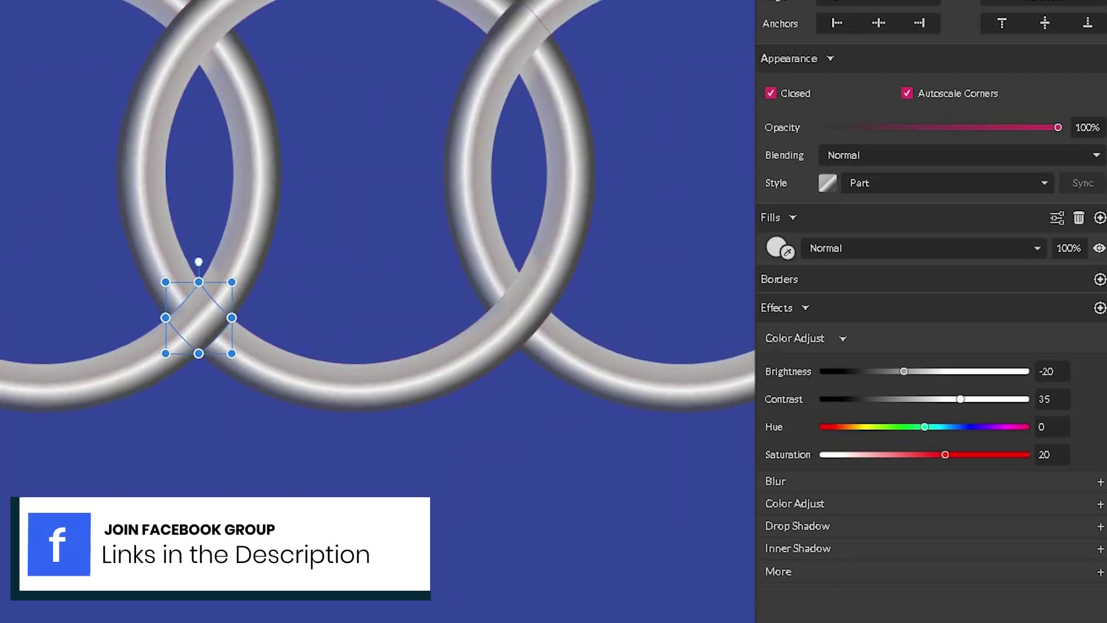
{"action": "scroll", "coordinate": [173, 255], "scroll_direction": "right", "scroll_amount": 5}
{"action": "left_click_drag", "start_coordinate": [168, 248], "coordinate": [0, 355]}
{"action": "left_click_drag", "start_coordinate": [0, 304], "coordinate": [233, 221]}
{"action": "scroll", "coordinate": [231, 221], "scroll_direction": "up", "scroll_amount": 8}
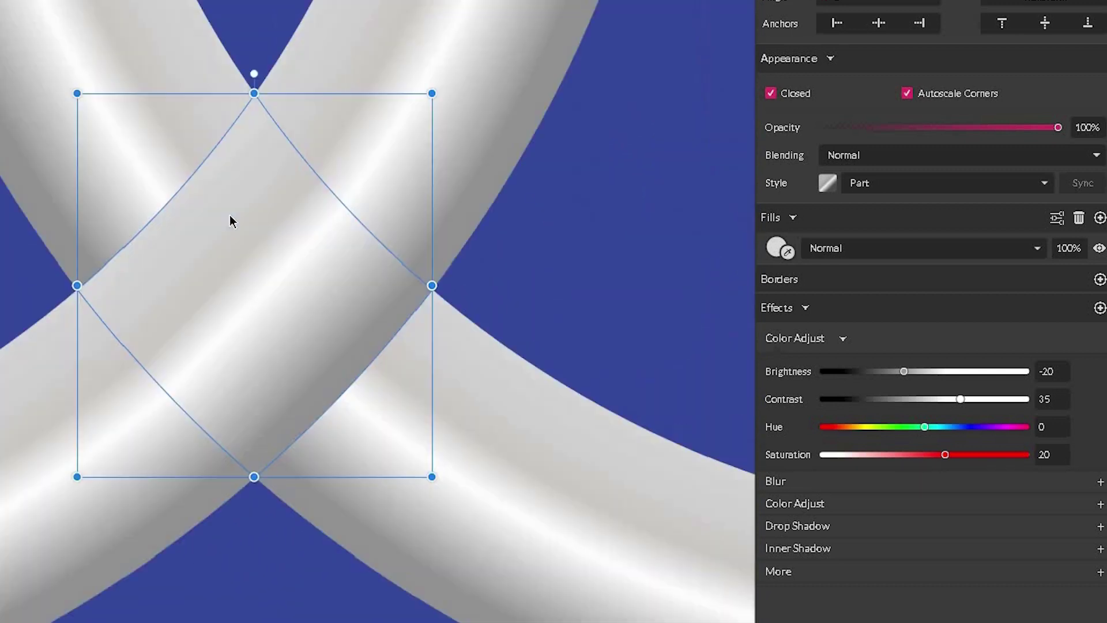
{"action": "scroll", "coordinate": [230, 215], "scroll_direction": "down", "scroll_amount": 8}
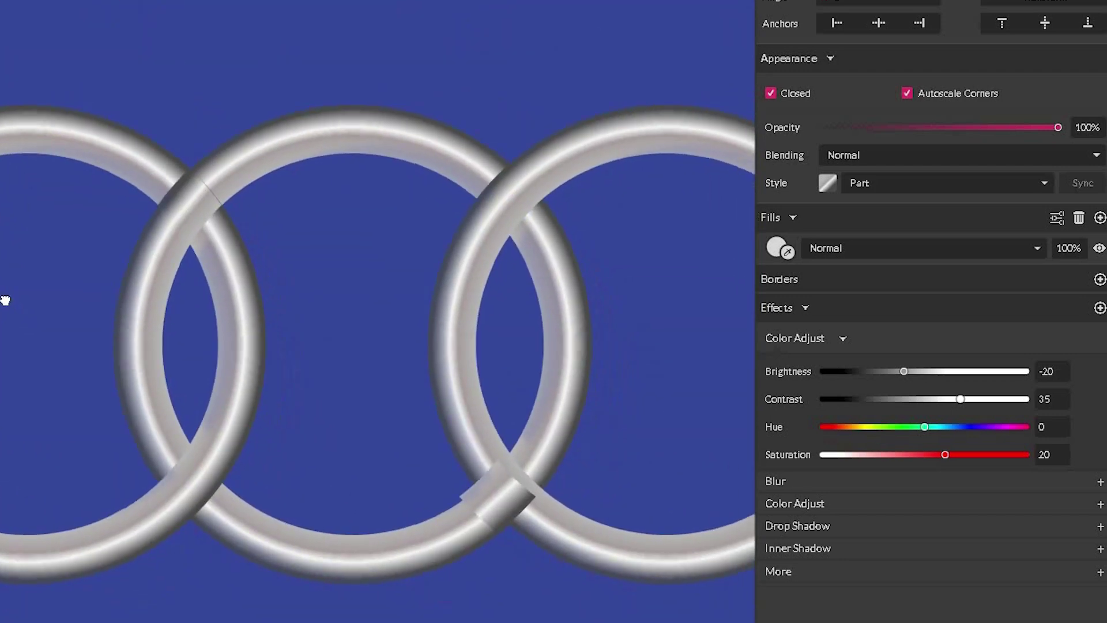
{"action": "left_click_drag", "start_coordinate": [5, 300], "coordinate": [27, 263]}
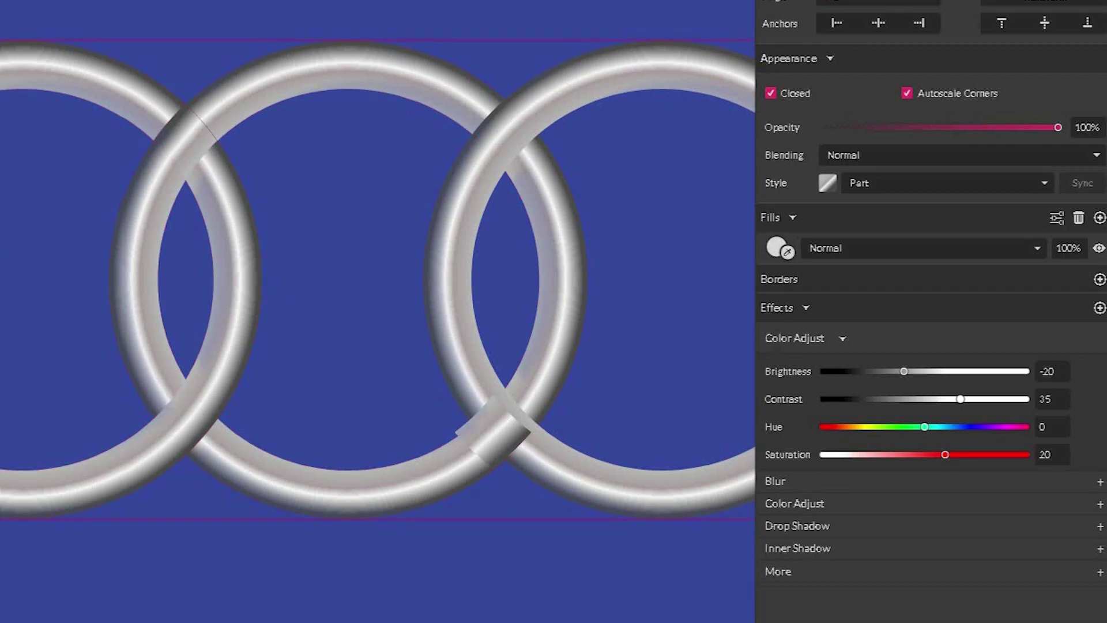
- Add a second inner shadow to the ring group, offset to X -10 and Y 6
{"action": "left_click", "coordinate": [2, 300]}
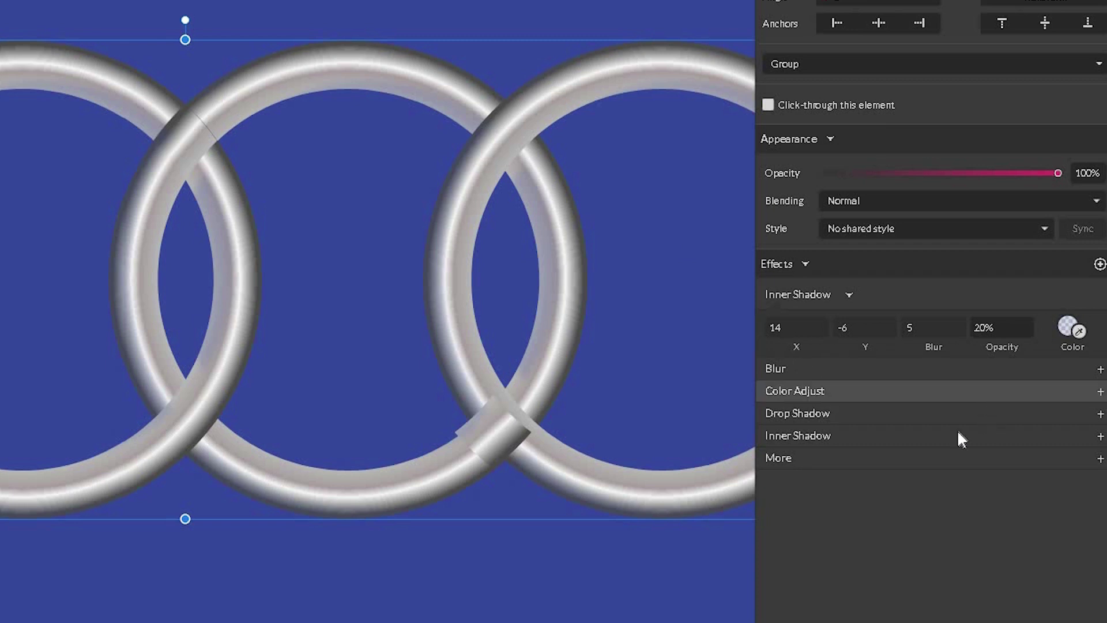
{"action": "left_click", "coordinate": [902, 436]}
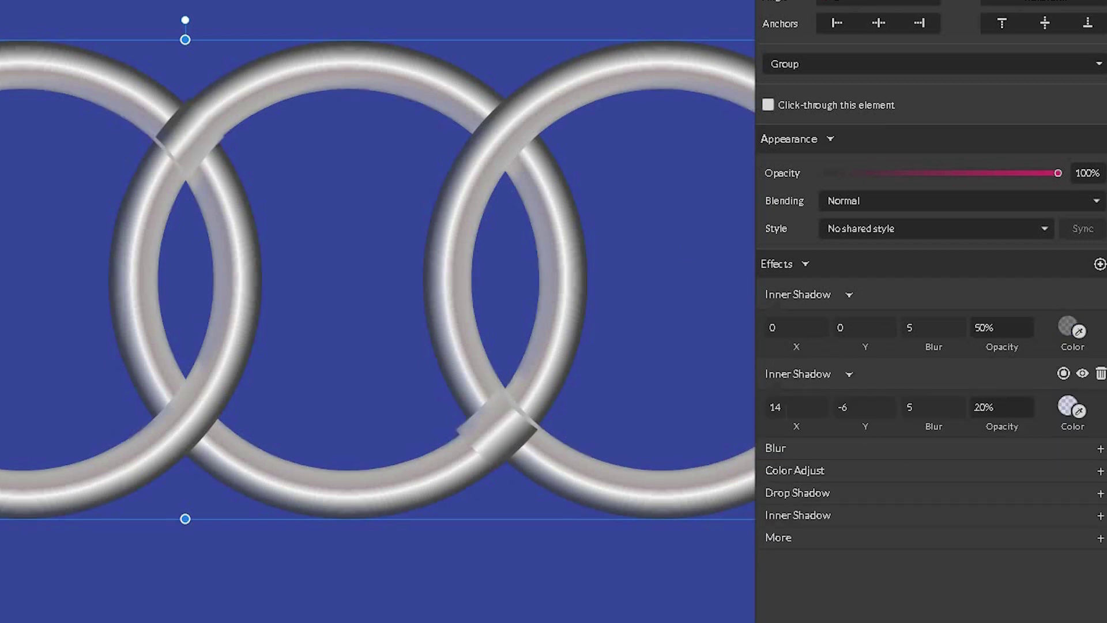
{"action": "left_click", "coordinate": [774, 327]}
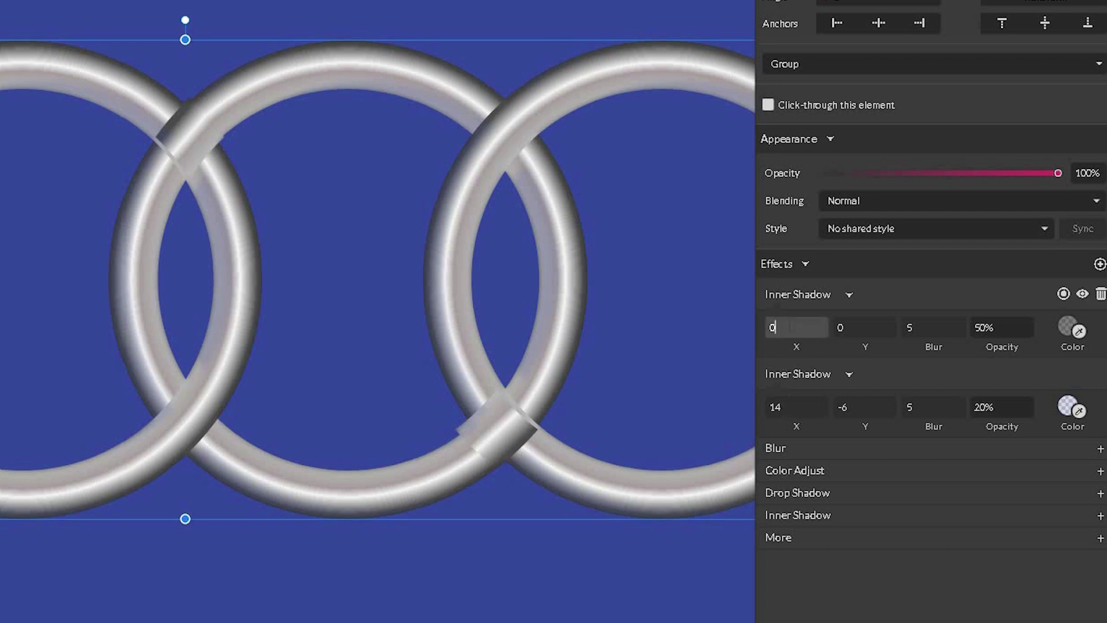
{"action": "type", "text": "-10"}
{"action": "key", "text": "Return"}
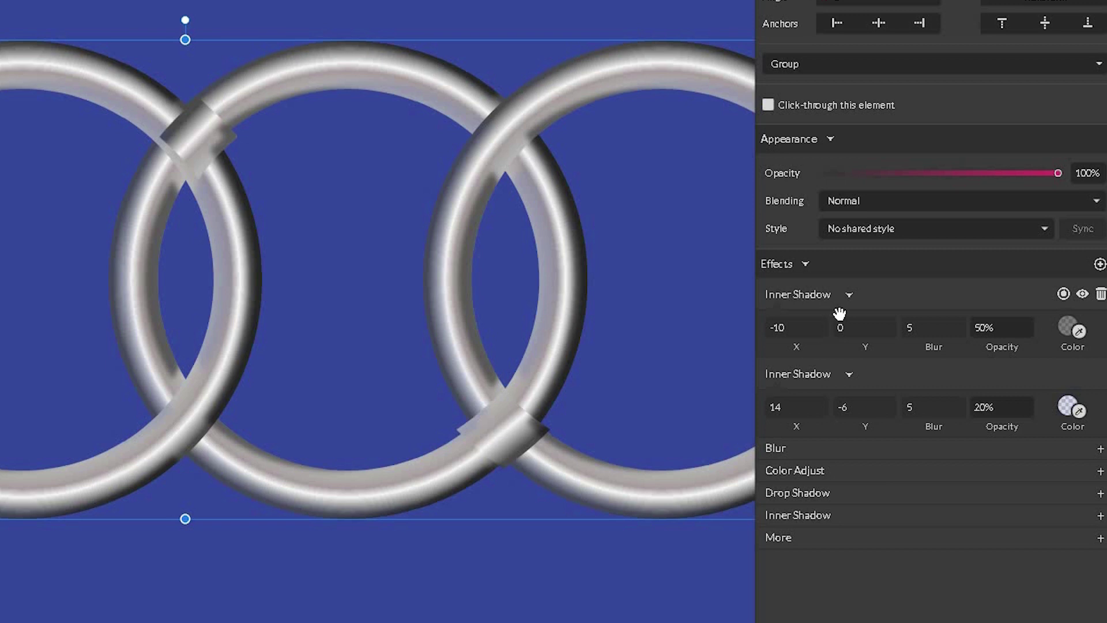
{"action": "left_click", "coordinate": [858, 328]}
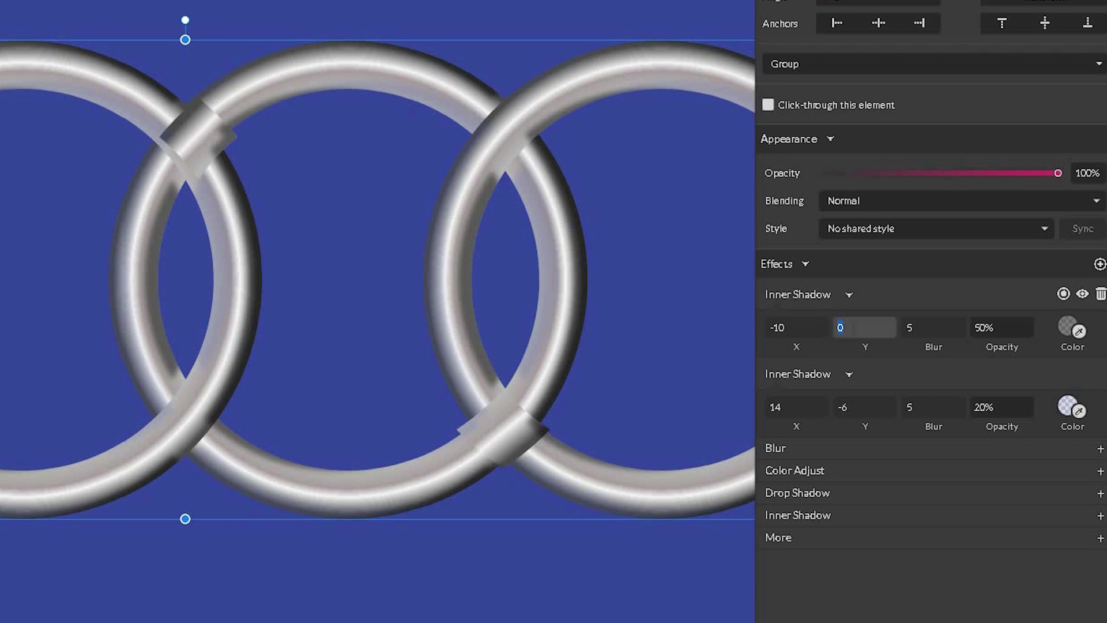
{"action": "key", "text": "BackSpace"}
{"action": "type", "text": "6"}
{"action": "key", "text": "Return"}
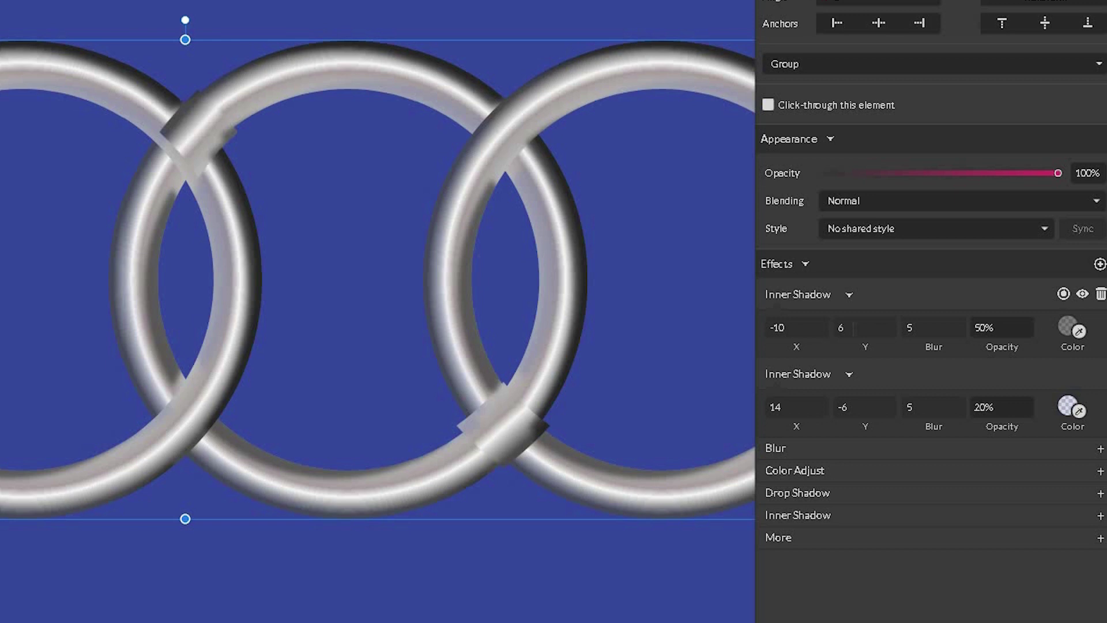
- Set the opacity of the group's new black inner shadow to 55%
{"action": "left_click", "coordinate": [941, 329]}
{"action": "left_click", "coordinate": [984, 326]}
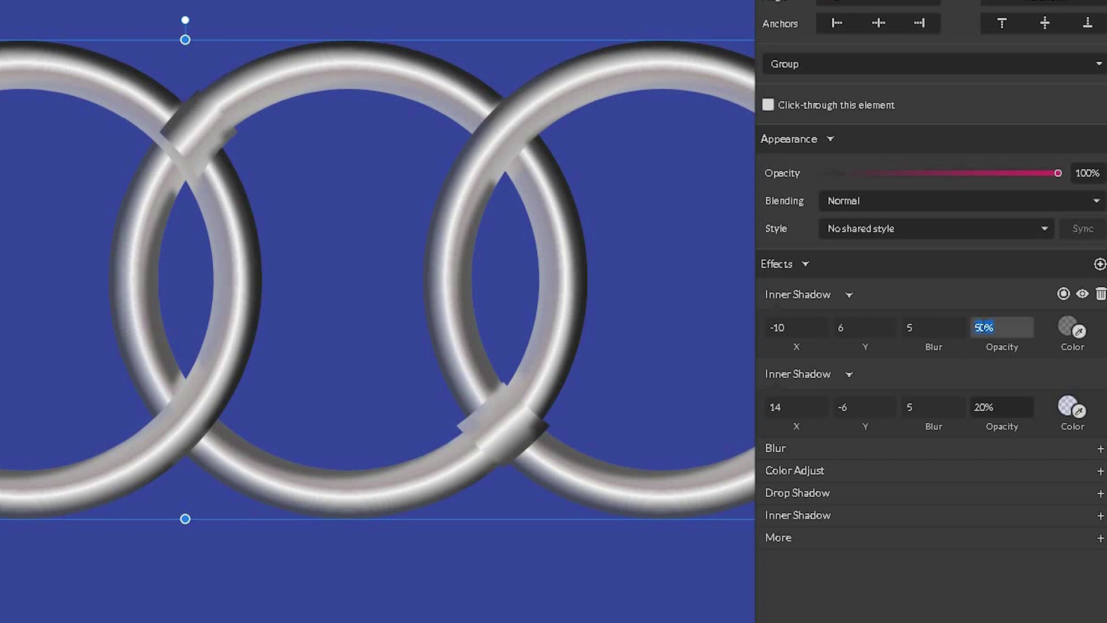
{"action": "key", "text": "Up"}
{"action": "key", "text": "Up"}
{"action": "key", "text": "Up"}
{"action": "key", "text": "Up"}
{"action": "key", "text": "Return"}
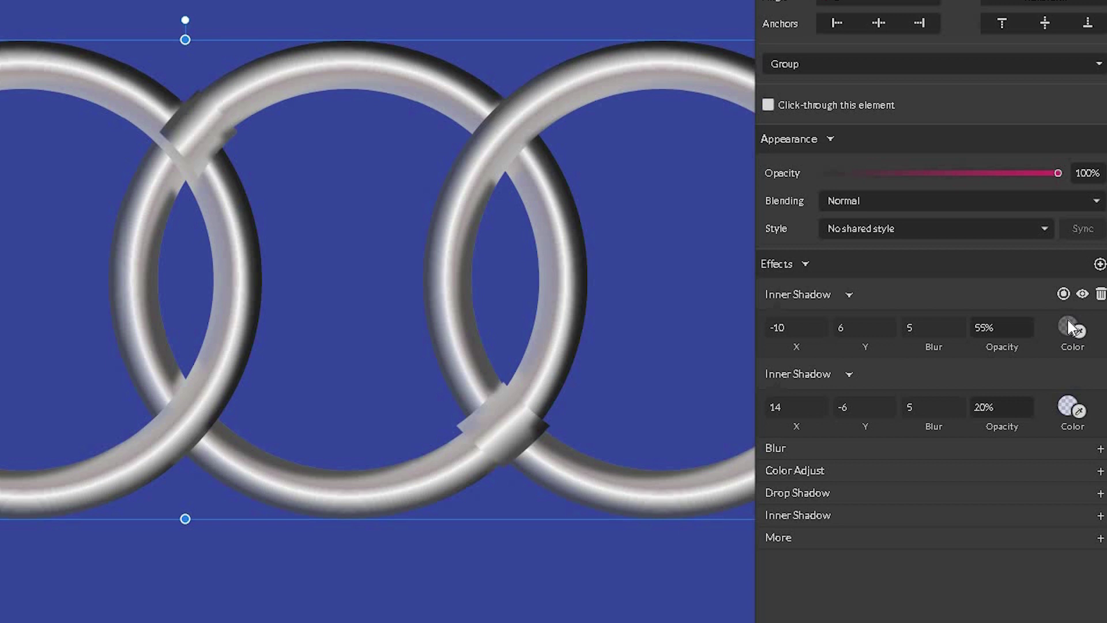
- Inspect the ring group's shading with both inner shadows applied, from an overview down to the ring edge
{"action": "key", "text": "ctrl+minus"}
{"action": "key", "text": "ctrl+minus"}
{"action": "key", "text": "ctrl+minus"}
{"action": "key", "text": "ctrl+plus"}
{"action": "key", "text": "ctrl+plus"}
{"action": "key", "text": "ctrl+plus"}
{"action": "key", "text": "ctrl+plus"}
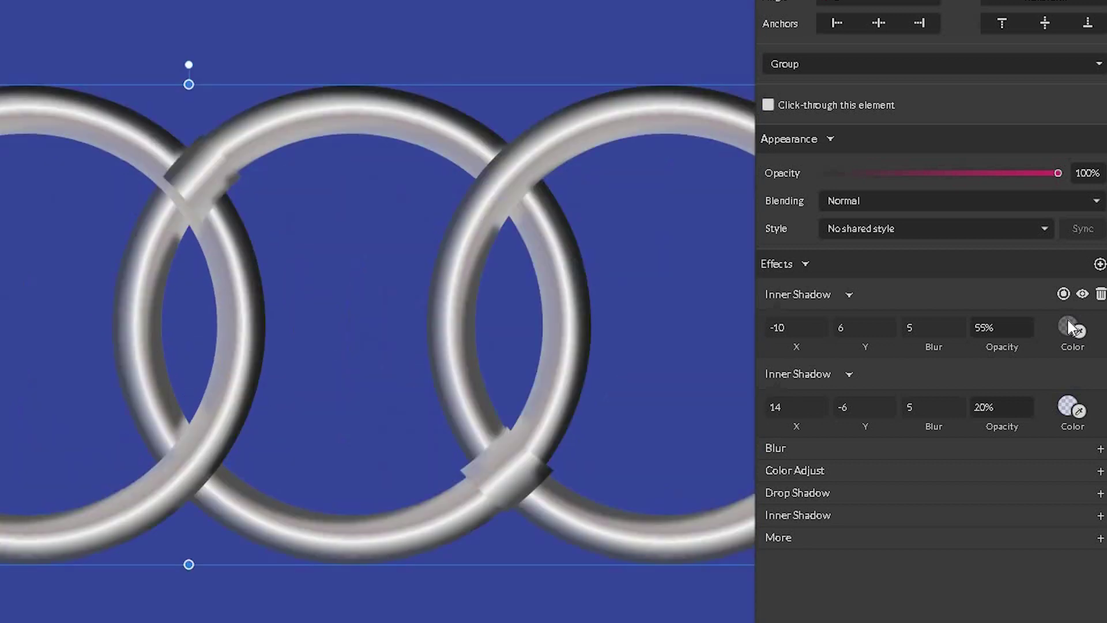
{"action": "key", "text": "ctrl+plus"}
{"action": "key", "text": "ctrl+plus"}
{"action": "key", "text": "ctrl+plus"}
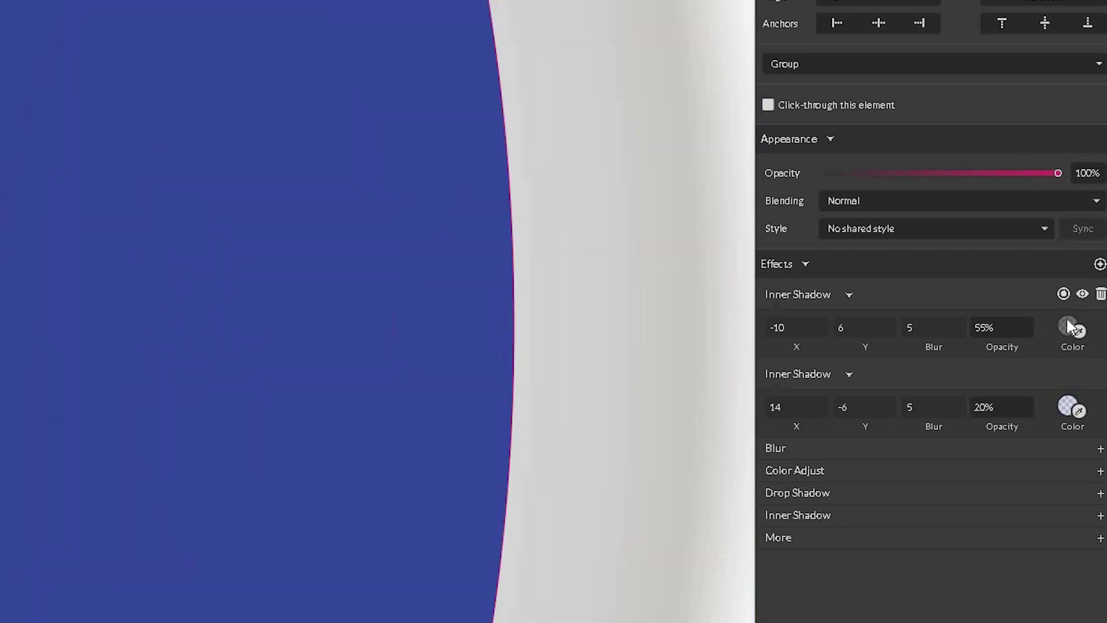
- Examine the inner and outer ring edges up close and the overall shading across the lower ring overlaps
{"action": "left_click_drag", "start_coordinate": [172, 292], "coordinate": [884, 147]}
{"action": "left_click_drag", "start_coordinate": [393, 620], "coordinate": [533, 11]}
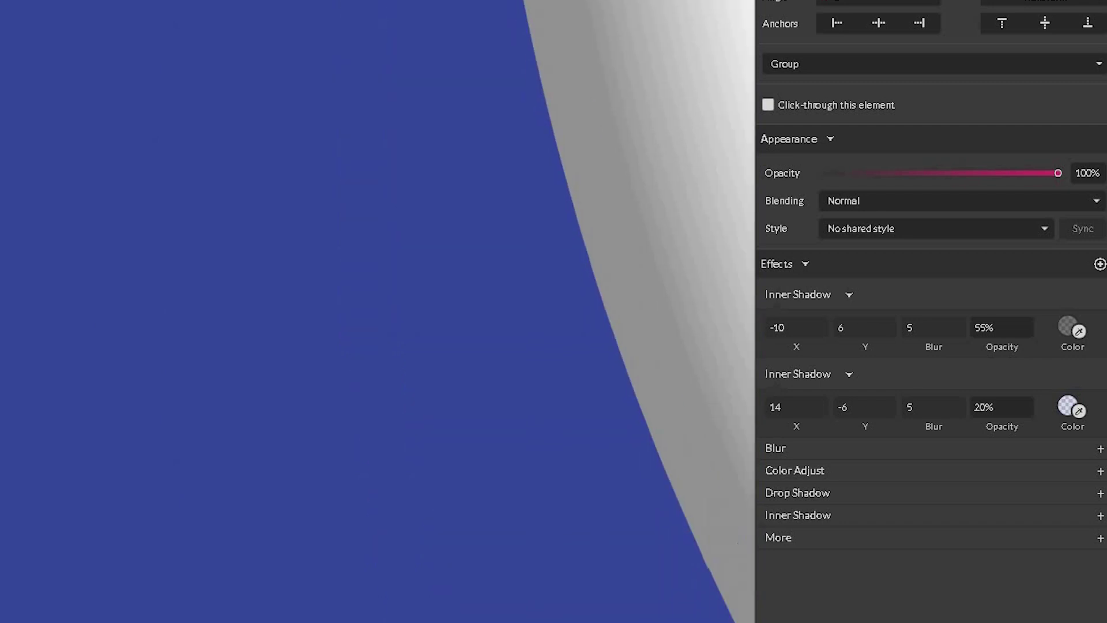
{"action": "left_click_drag", "start_coordinate": [479, 620], "coordinate": [165, 121]}
{"action": "left_click_drag", "start_coordinate": [277, 620], "coordinate": [477, 52]}
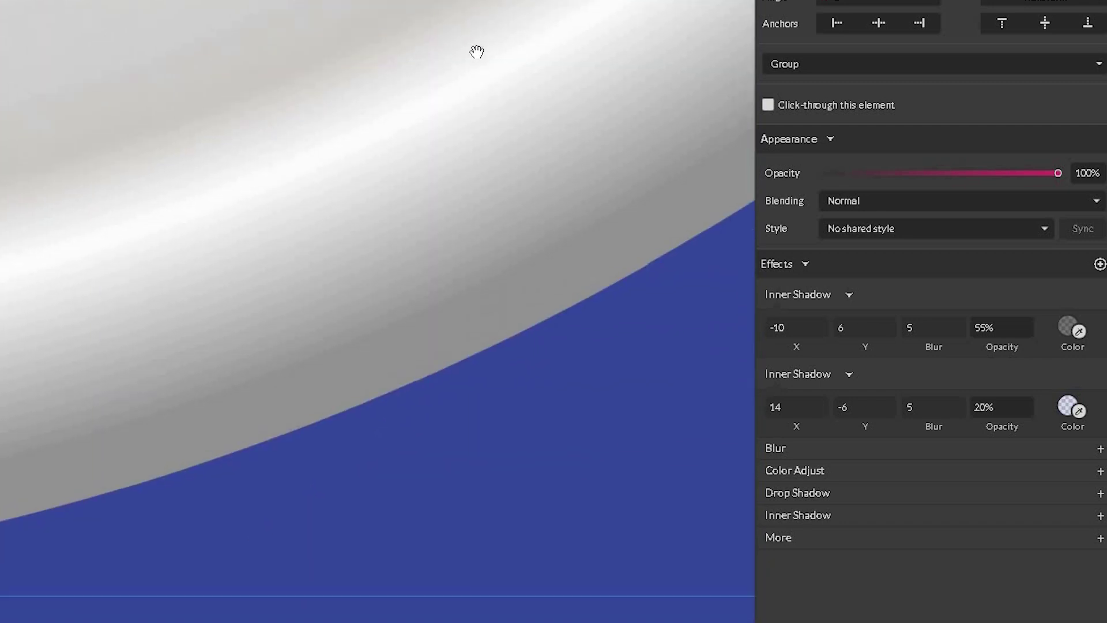
{"action": "key", "text": "ctrl+minus"}
{"action": "key", "text": "ctrl+minus"}
{"action": "key", "text": "ctrl+minus"}
{"action": "key", "text": "ctrl+minus"}
{"action": "key", "text": "ctrl+minus"}
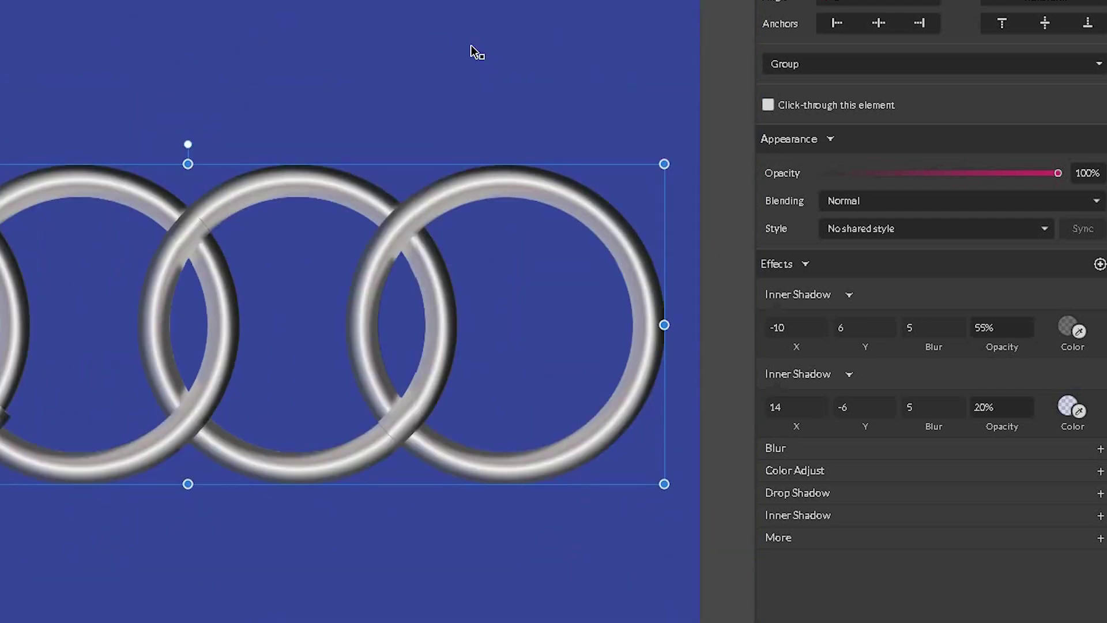
{"action": "left_click_drag", "start_coordinate": [0, 202], "coordinate": [148, 27]}
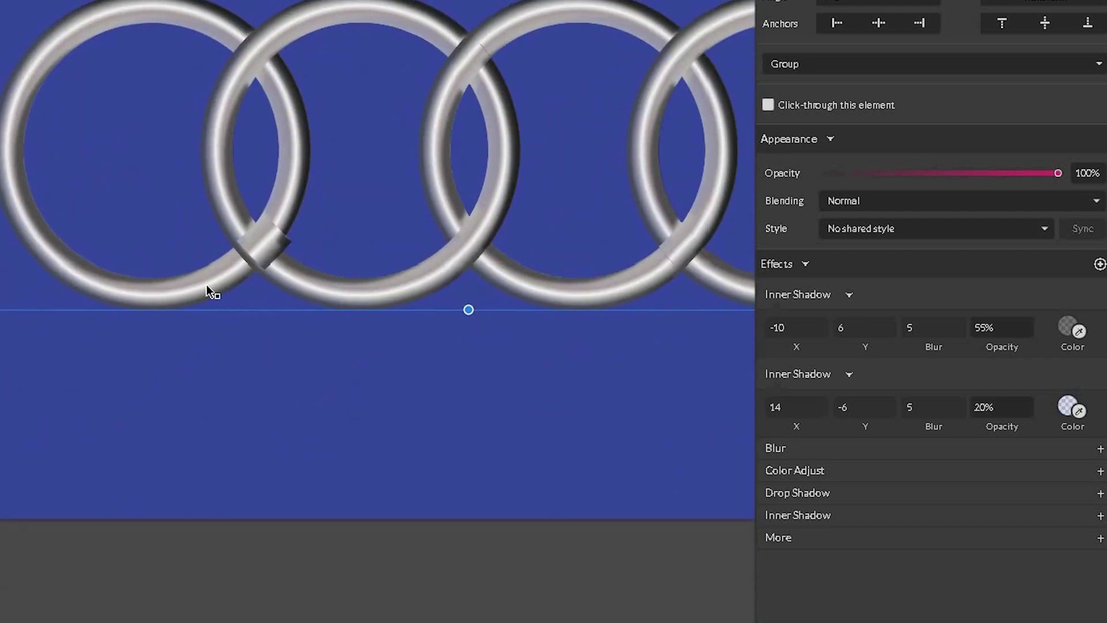
- Select the patch at the lower overlap of the first two rings and check its shading up close and from afar
{"action": "left_click", "coordinate": [271, 242]}
{"action": "key", "text": "ctrl+plus"}
{"action": "key", "text": "ctrl+plus"}
{"action": "key", "text": "ctrl+plus"}
{"action": "key", "text": "ctrl+plus"}
{"action": "key", "text": "ctrl+plus"}
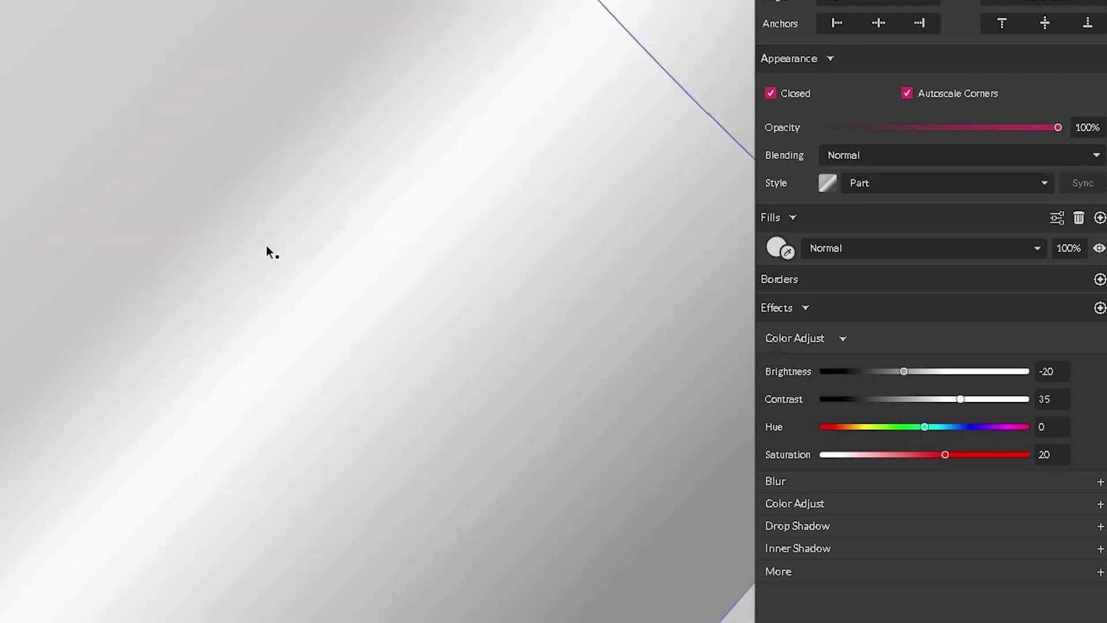
{"action": "key", "text": "ctrl+minus"}
{"action": "key", "text": "ctrl+minus"}
{"action": "key", "text": "ctrl+minus"}
{"action": "key", "text": "ctrl+minus"}
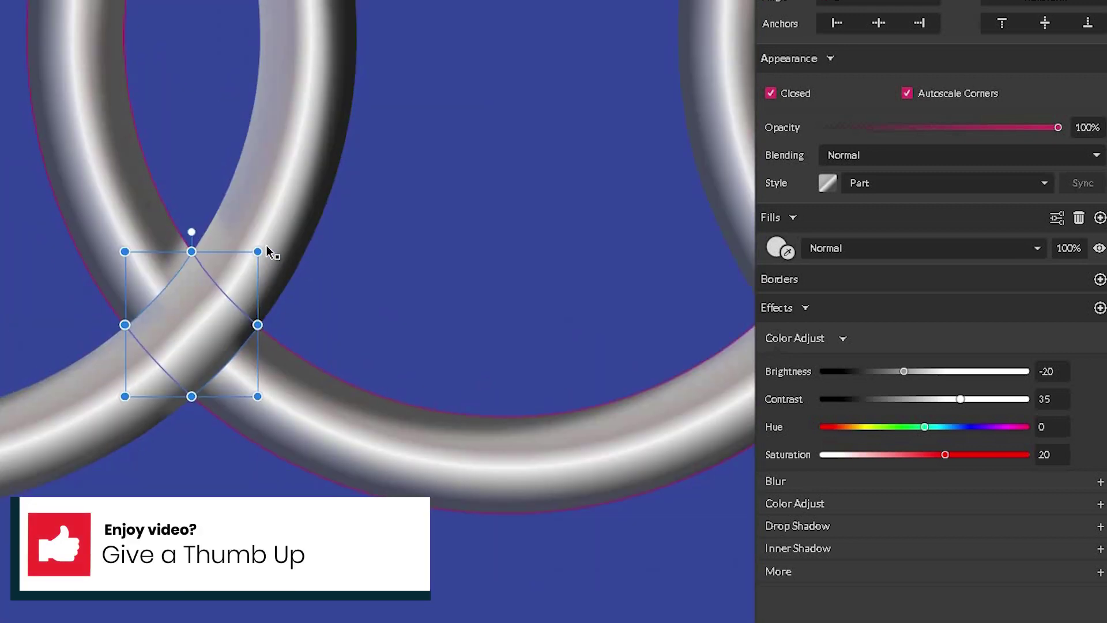
{"action": "key", "text": "ctrl+minus"}
{"action": "key", "text": "ctrl+minus"}
{"action": "key", "text": "ctrl+plus"}
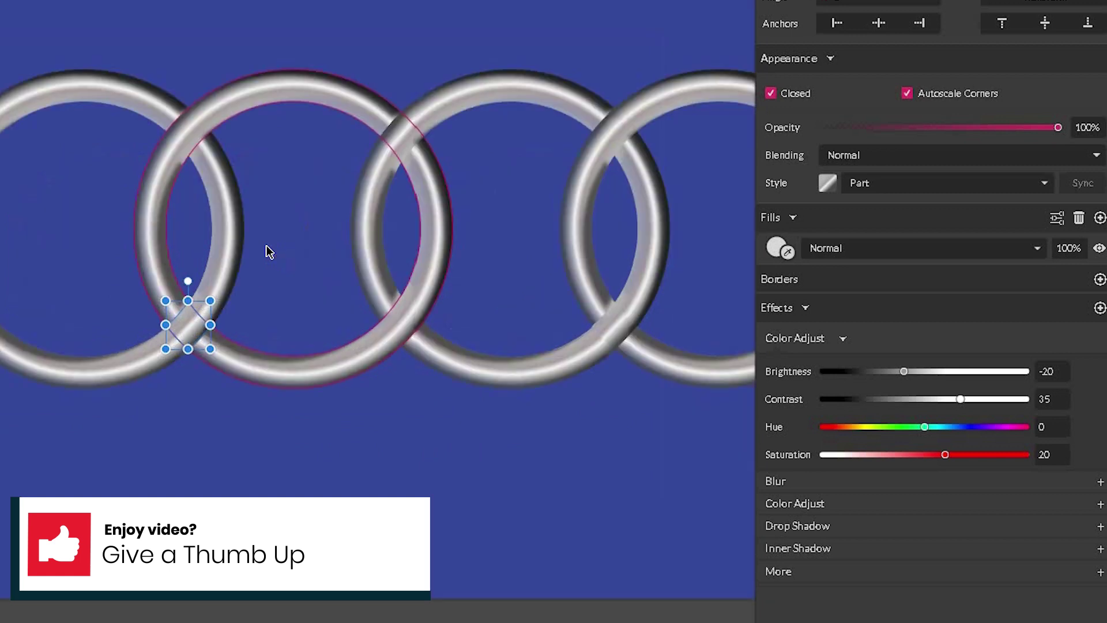
{"action": "key", "text": "ctrl+plus"}
- Deselect the overlap patch and review the finished rings on the blue background
{"action": "left_click_drag", "start_coordinate": [502, 58], "coordinate": [283, 123]}
{"action": "left_click_drag", "start_coordinate": [279, 14], "coordinate": [279, 68]}
{"action": "key", "text": "Escape"}
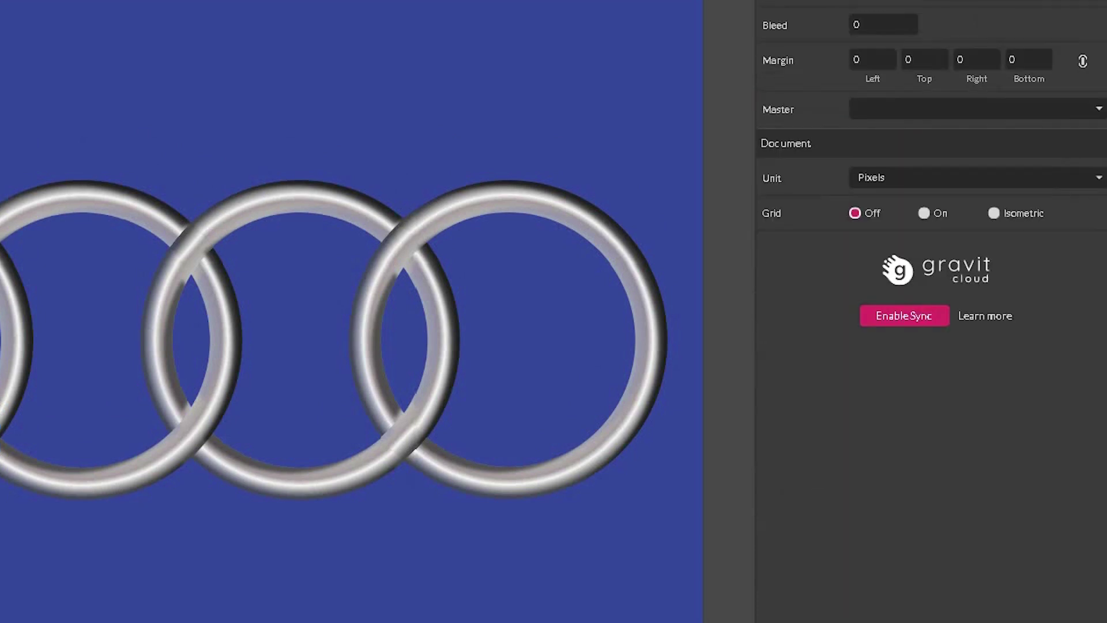